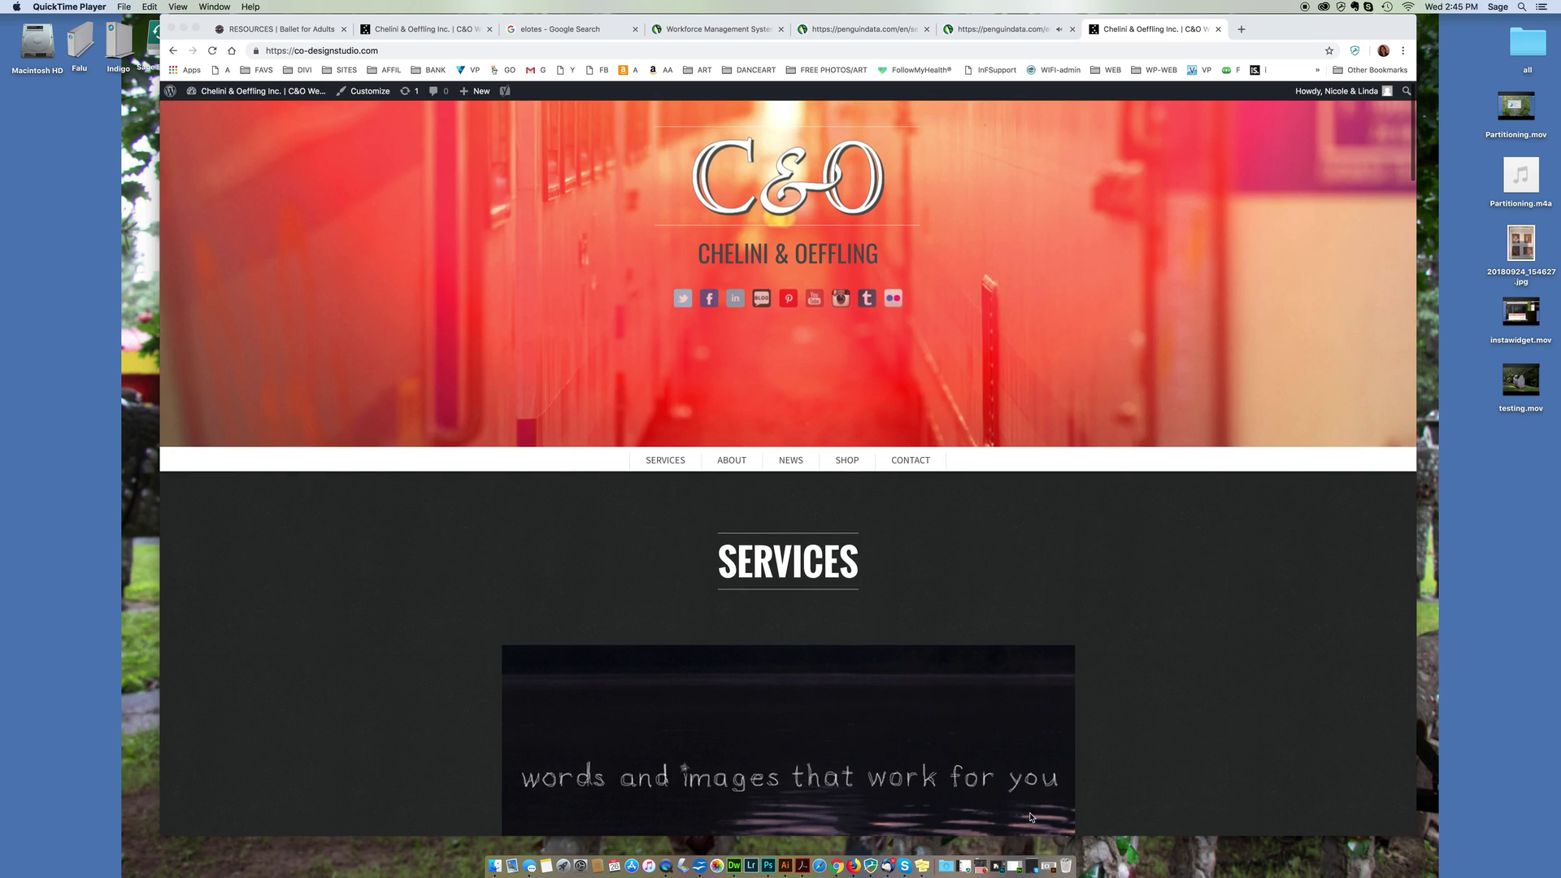
# Switch to the text-sizing.ai artwork in Illustrator and check the stroke weight of the ORAL SURGERY and CRYSTAL LAKE text lines.
pyautogui.click(1049, 866)
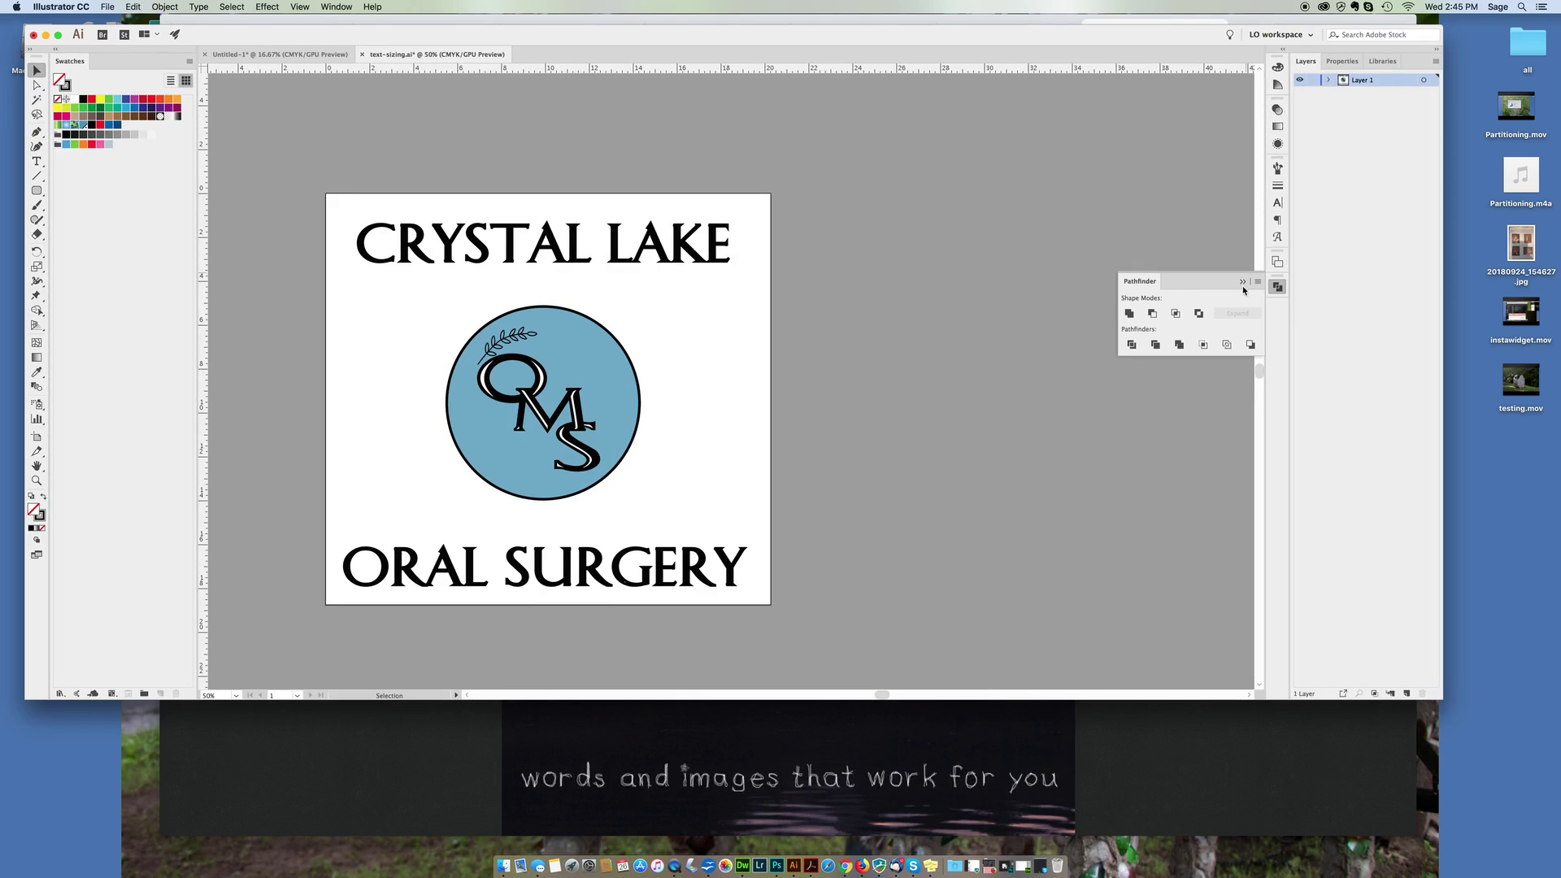
pyautogui.click(1242, 283)
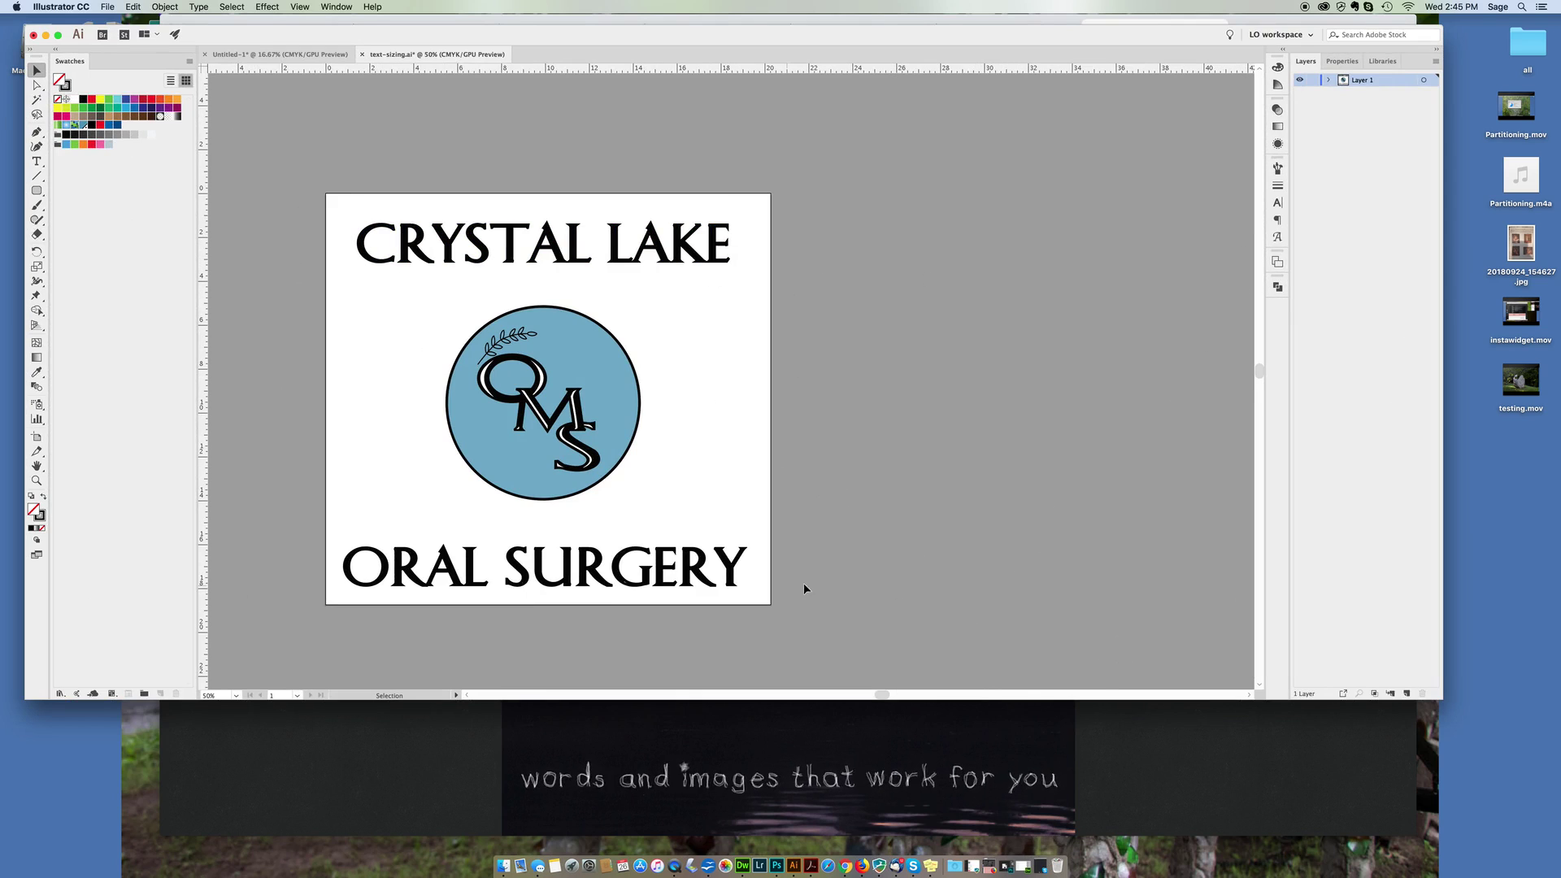
pyautogui.click(730, 584)
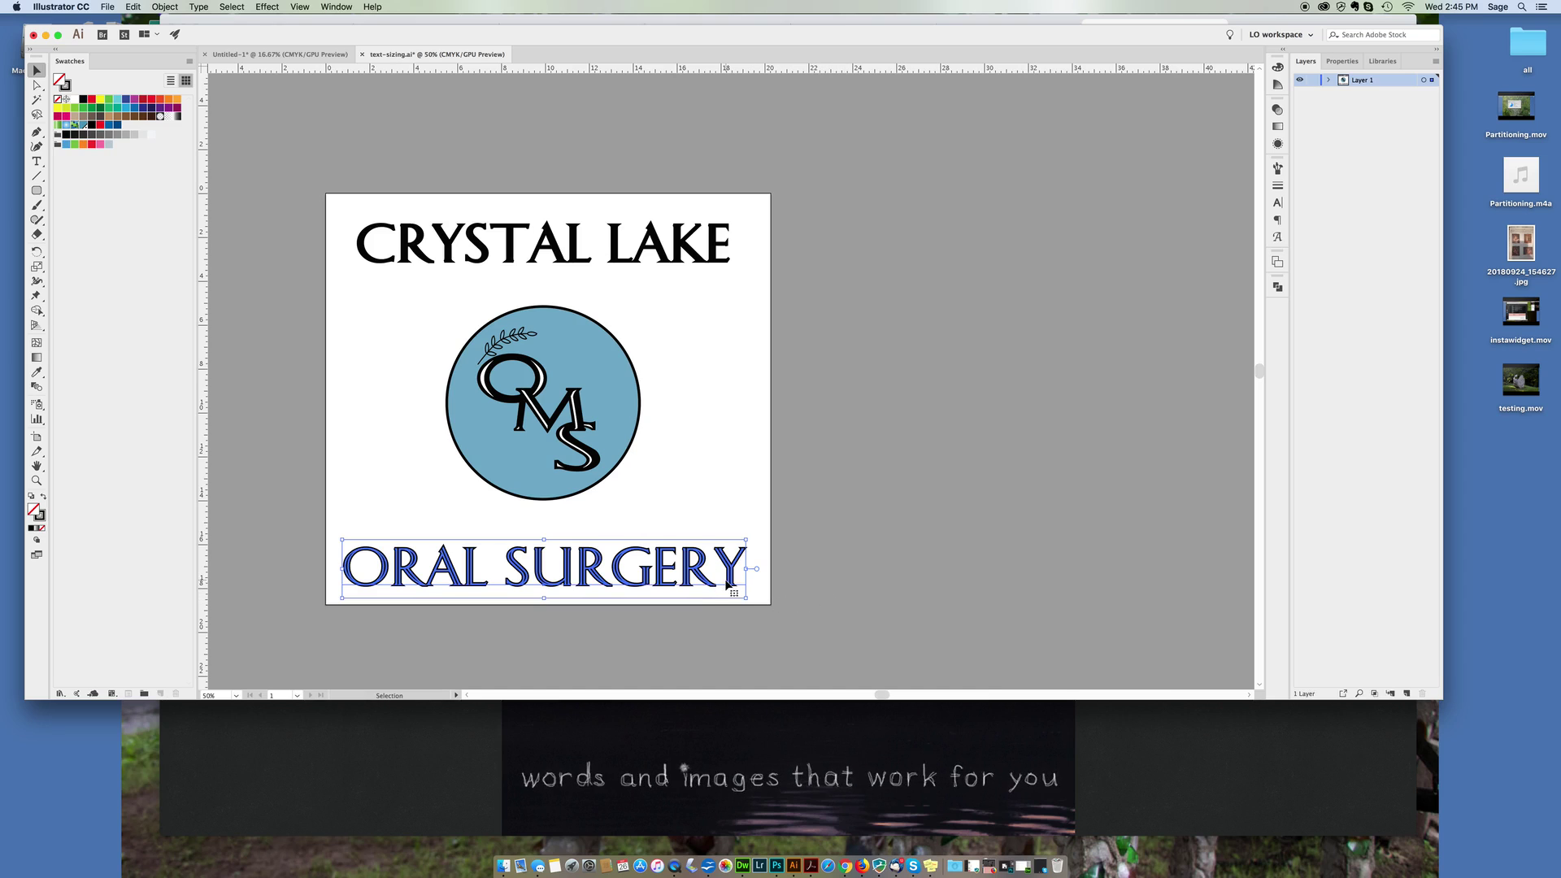
pyautogui.click(1277, 185)
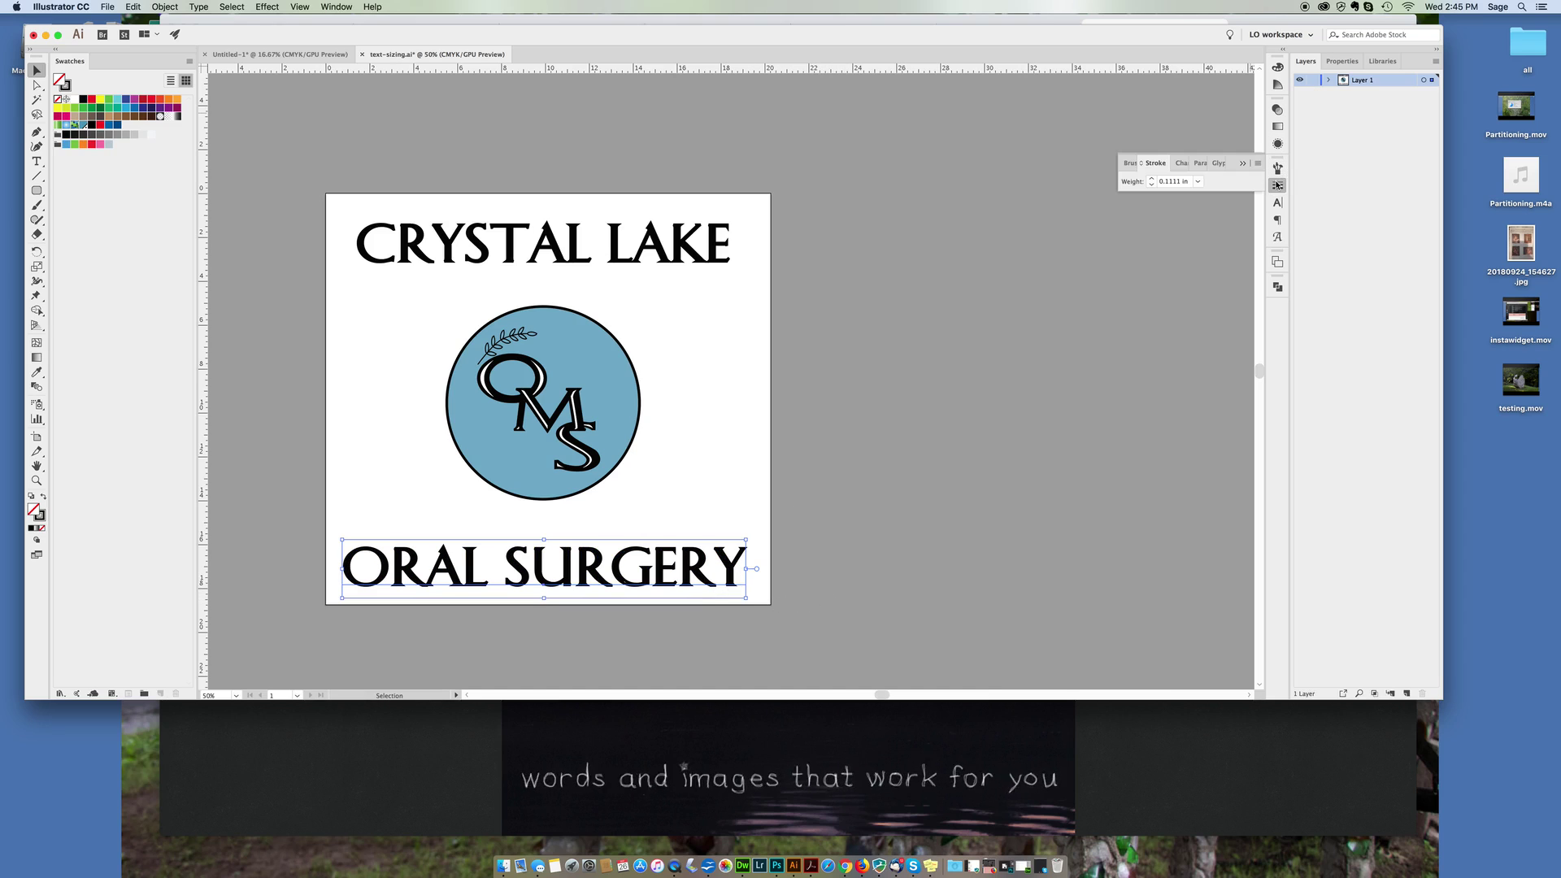
pyautogui.click(1092, 213)
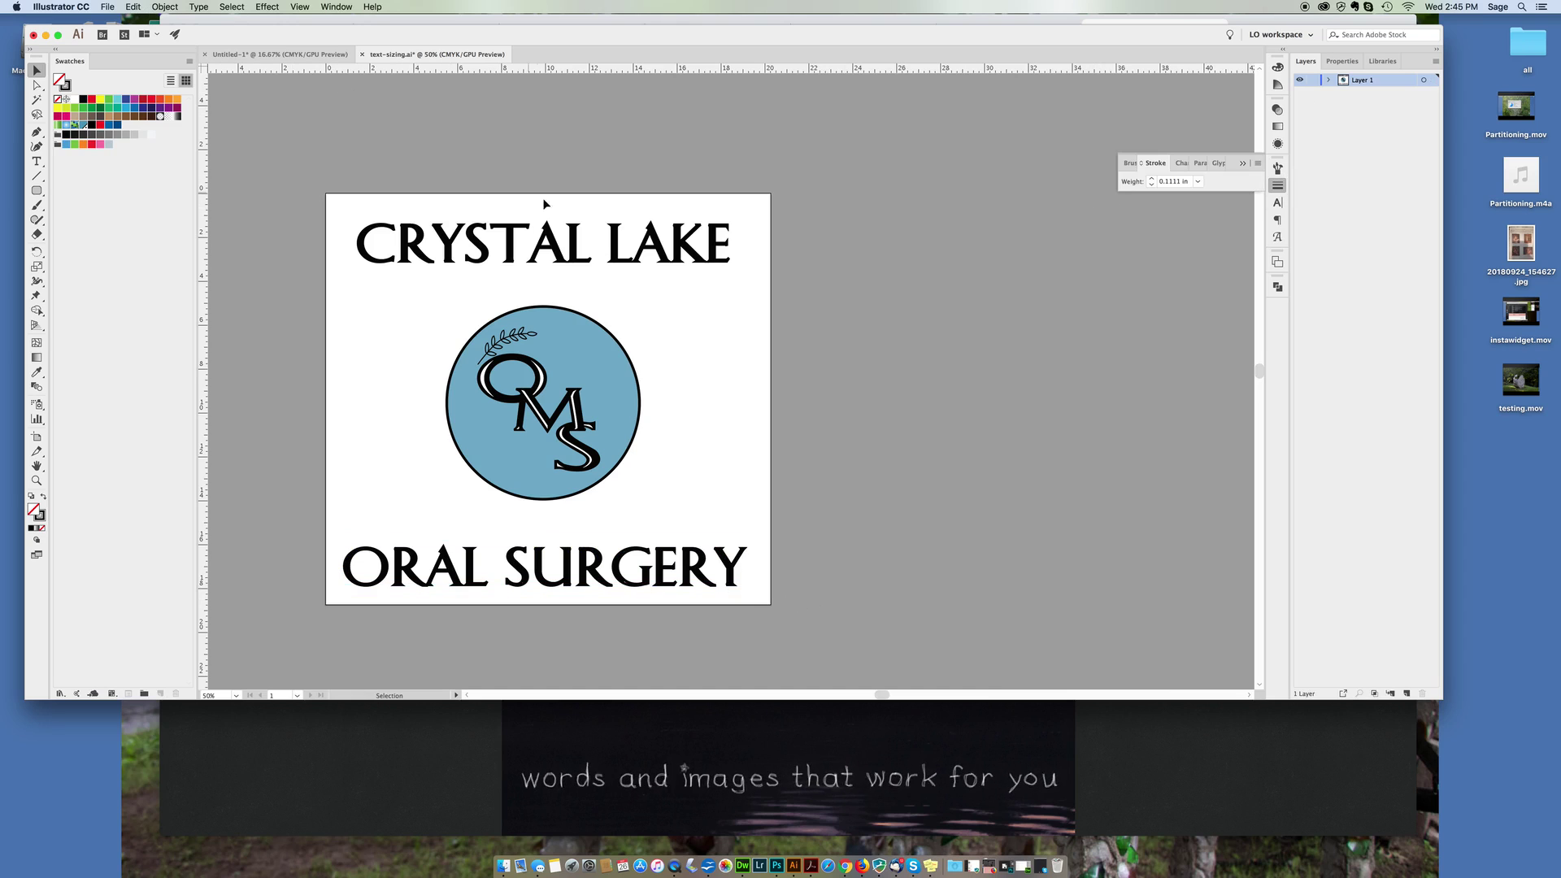
pyautogui.click(556, 225)
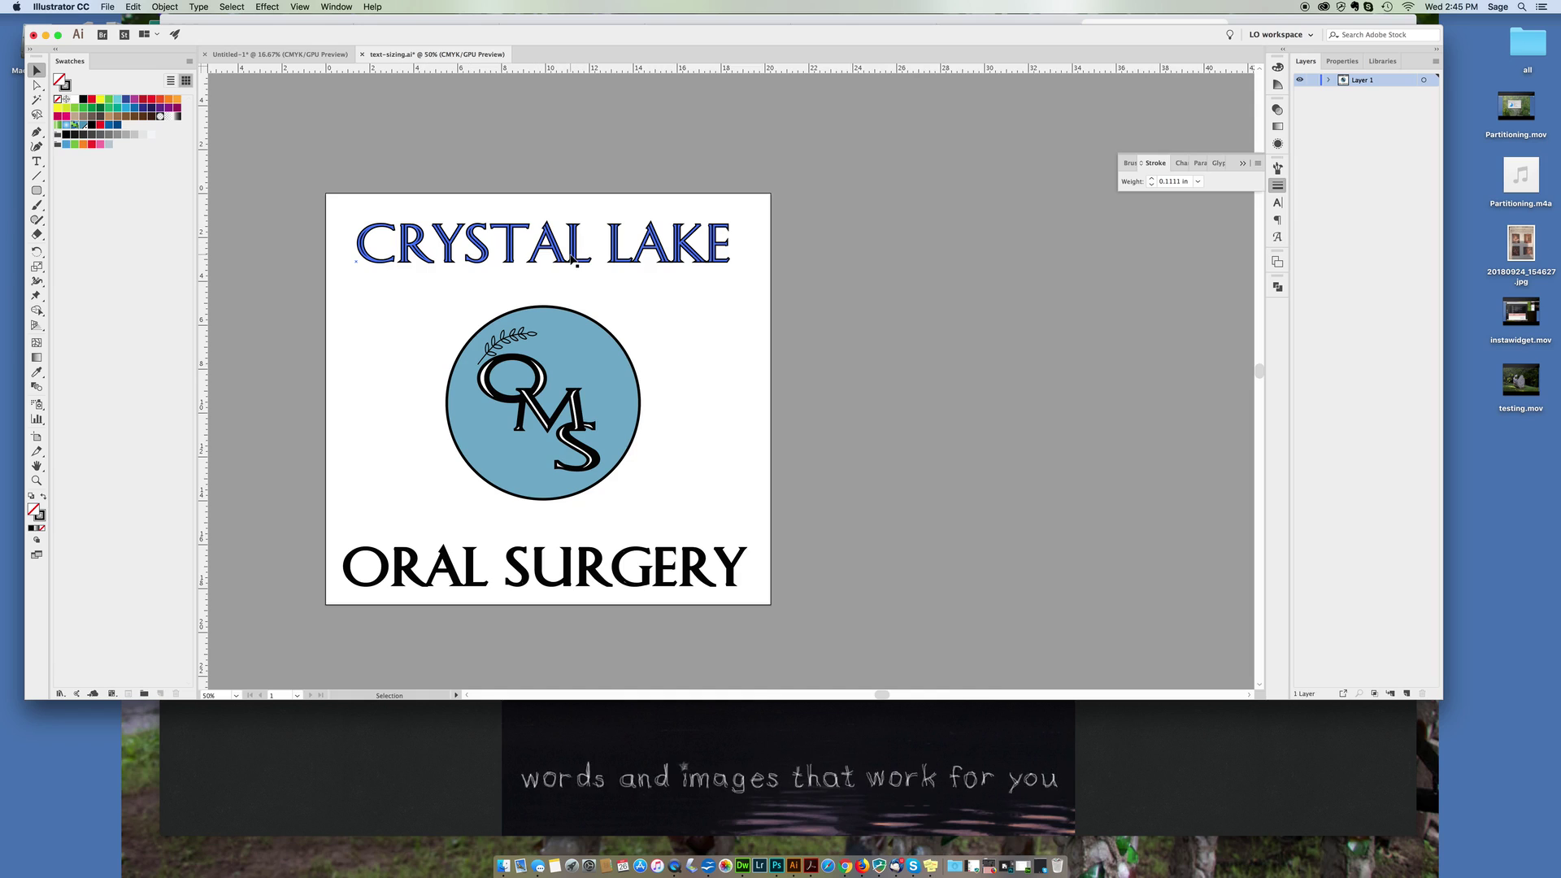
pyautogui.click(492, 90)
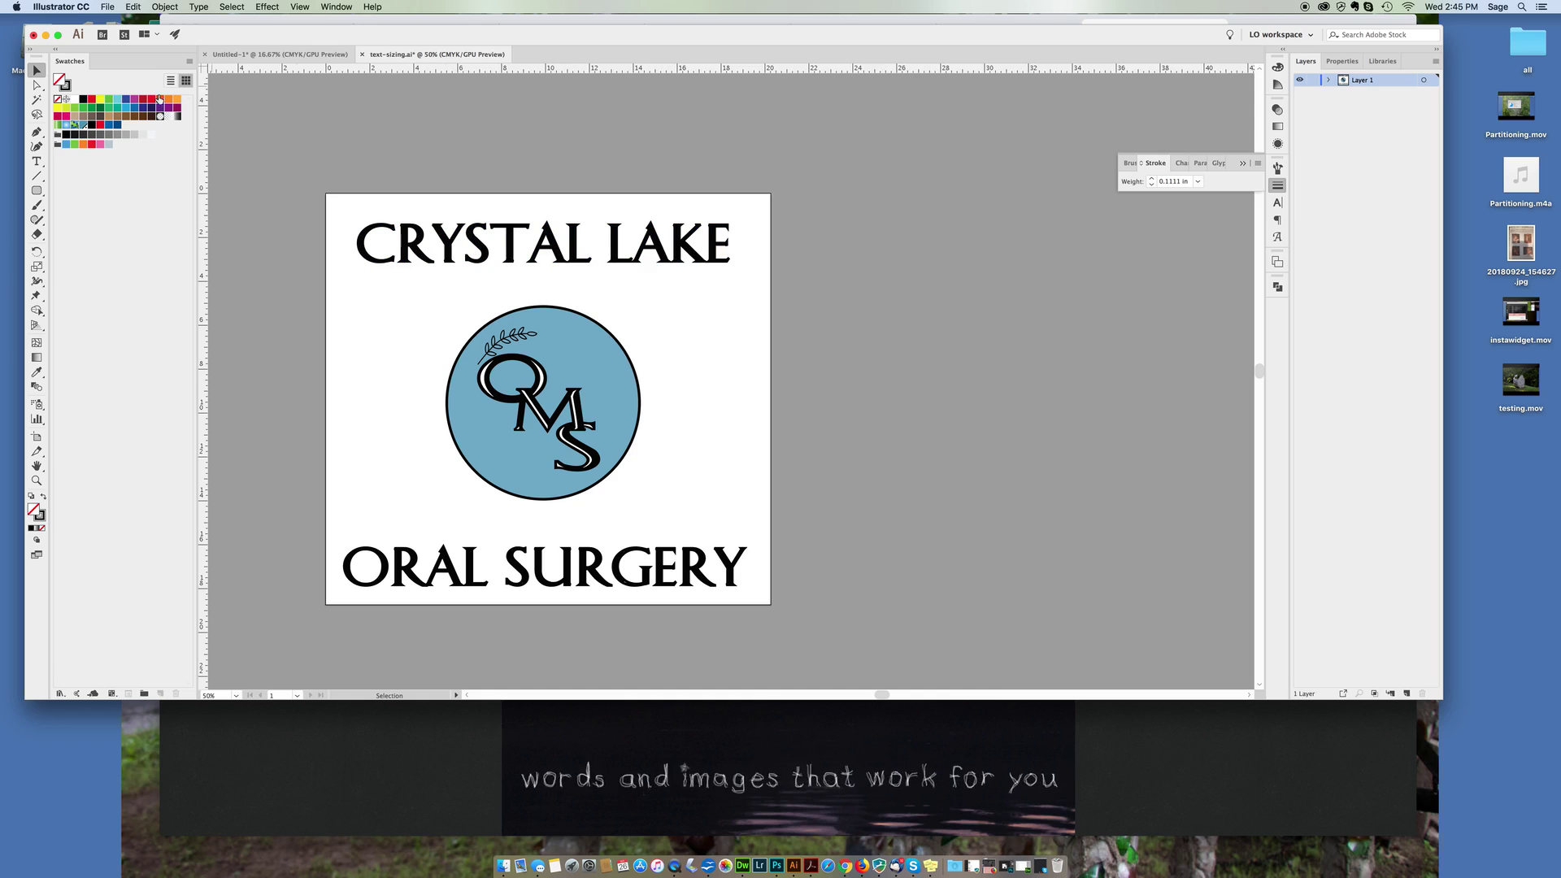
# Copy all artwork from text-sizing.ai and paste it into the Untitled-1 document on the empty canvas beside the artboard.
pyautogui.moveTo(314, 152); pyautogui.dragTo(784, 620)
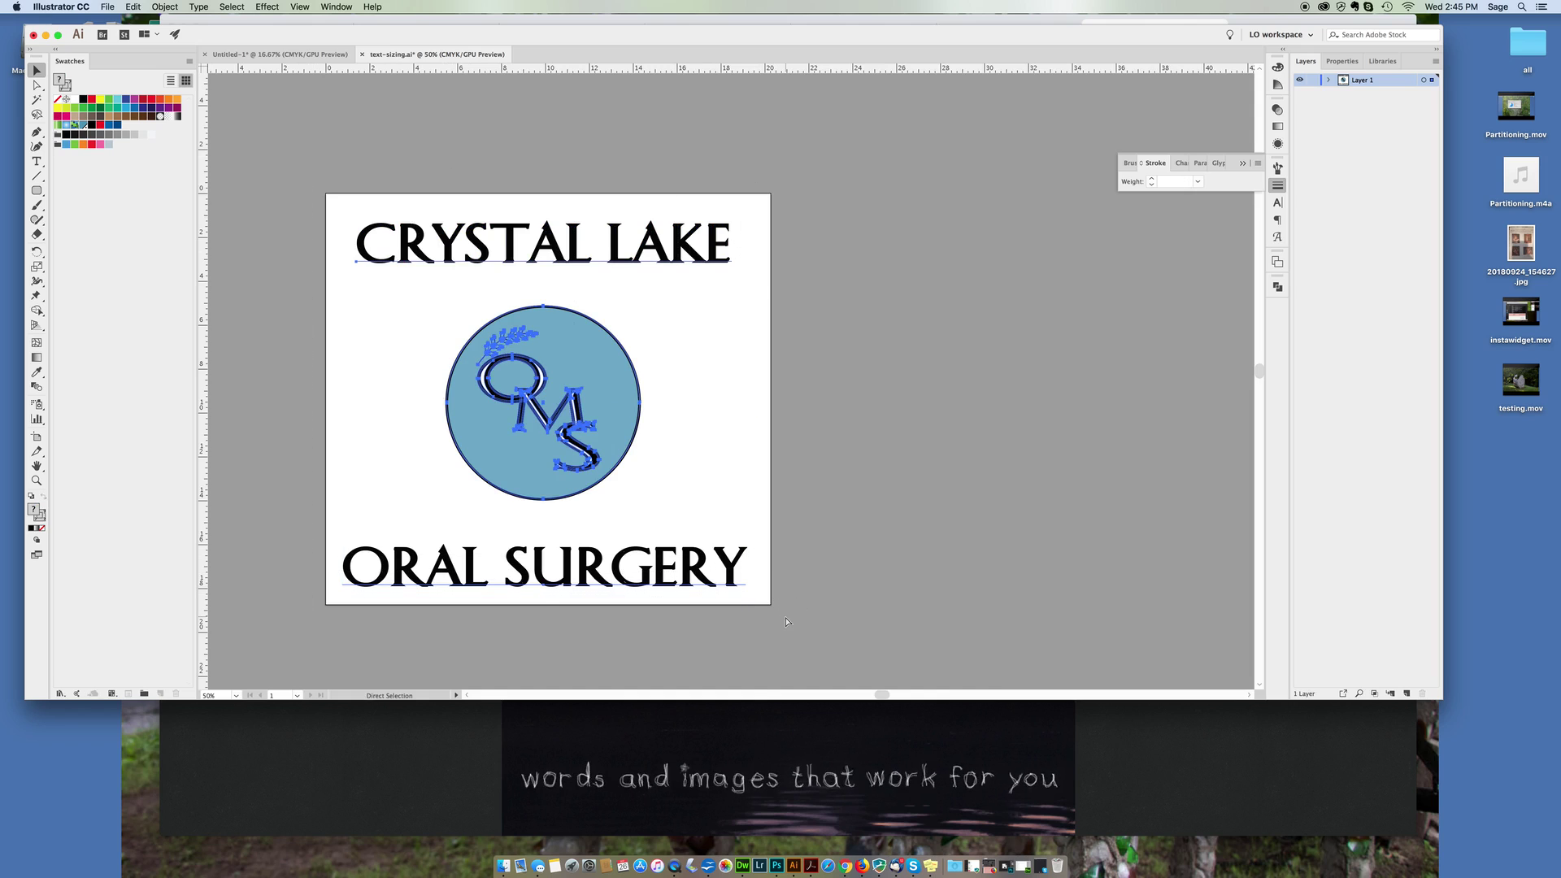
pyautogui.click(319, 54)
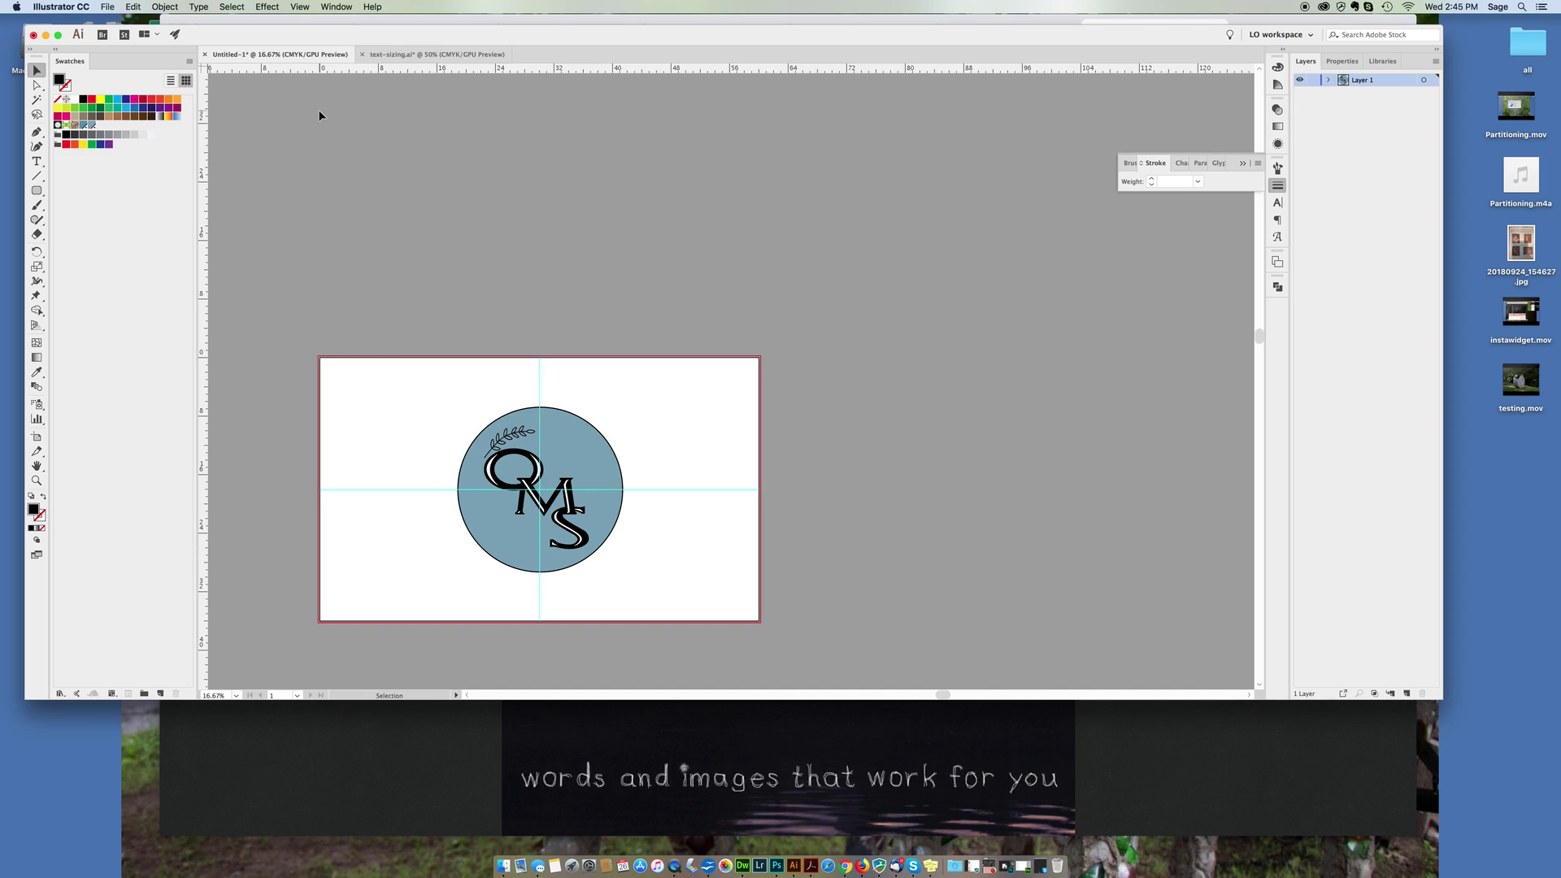
pyautogui.hscroll(5, 319, 115)
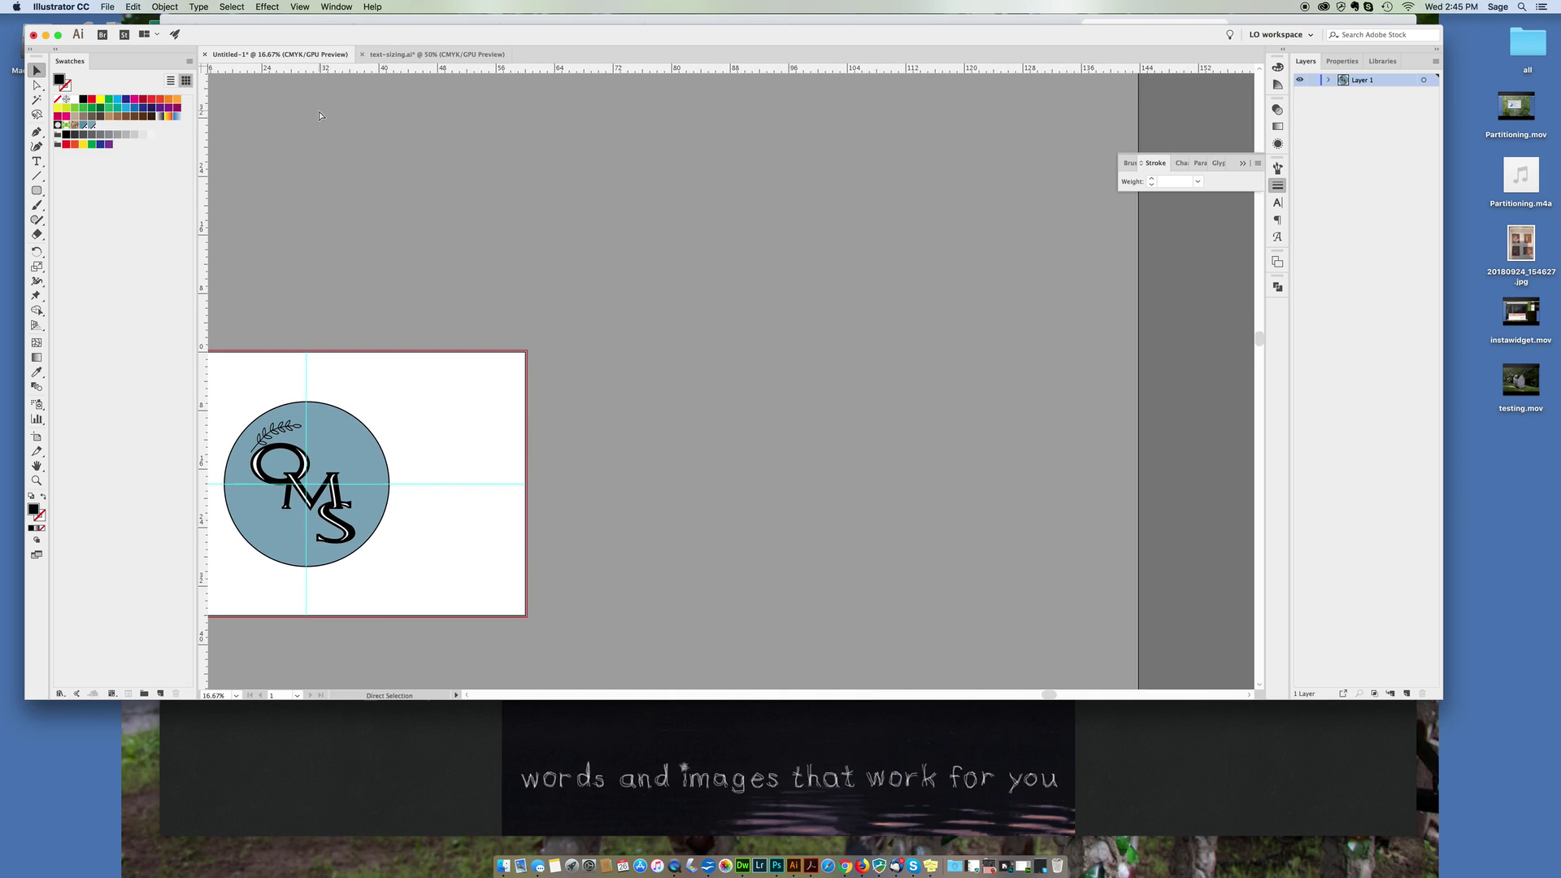
pyautogui.press('super+v')
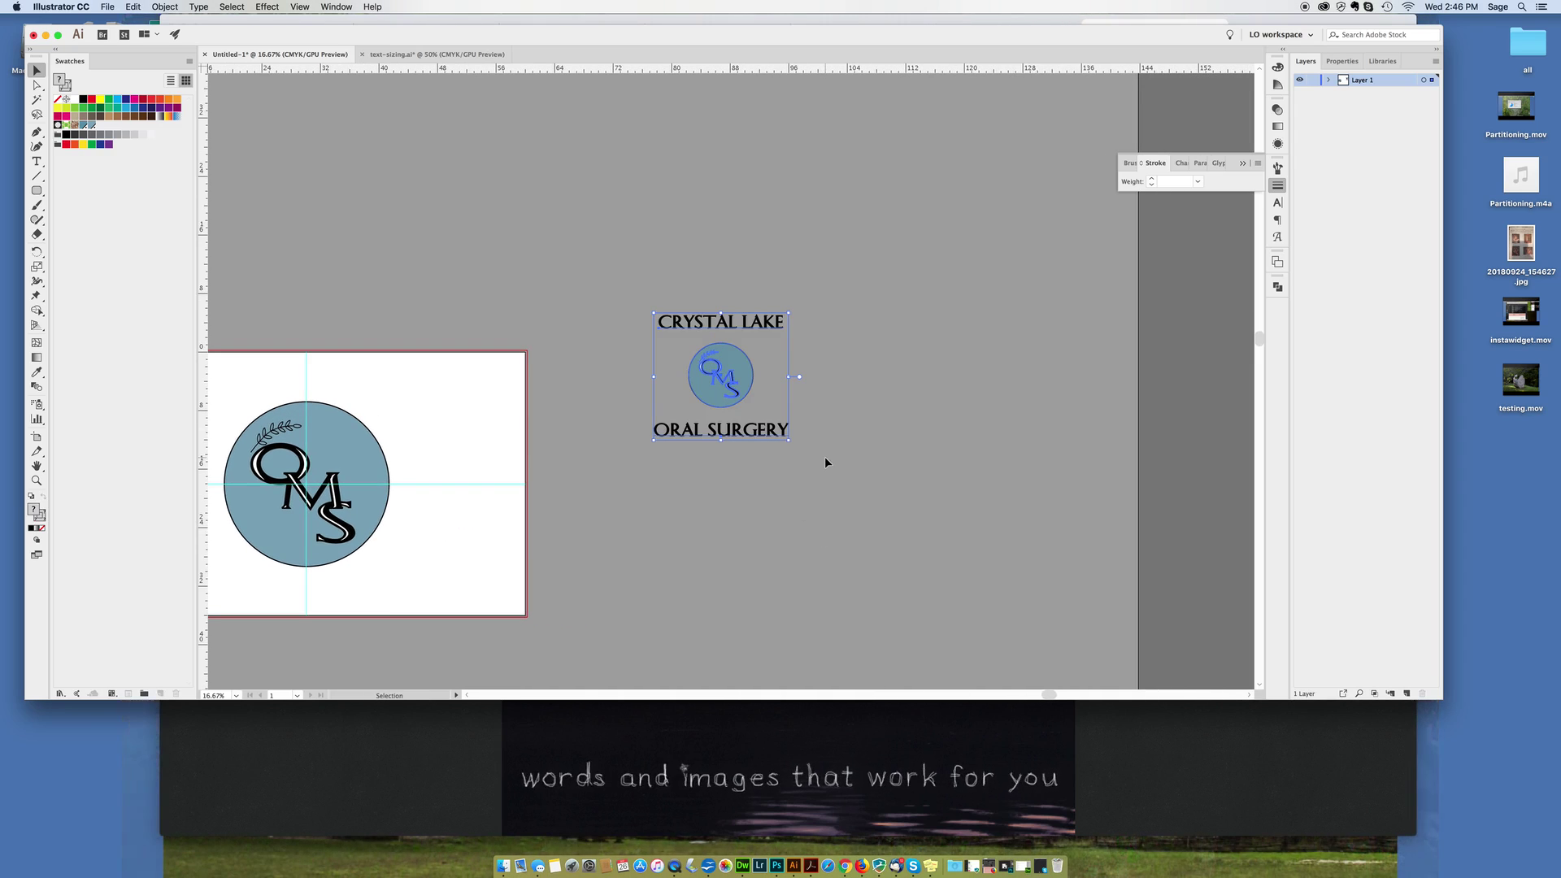
# Try enlarging the pasted text and logo together until the circle roughly matches the one on the artboard.
pyautogui.moveTo(787, 441); pyautogui.dragTo(1005, 648)
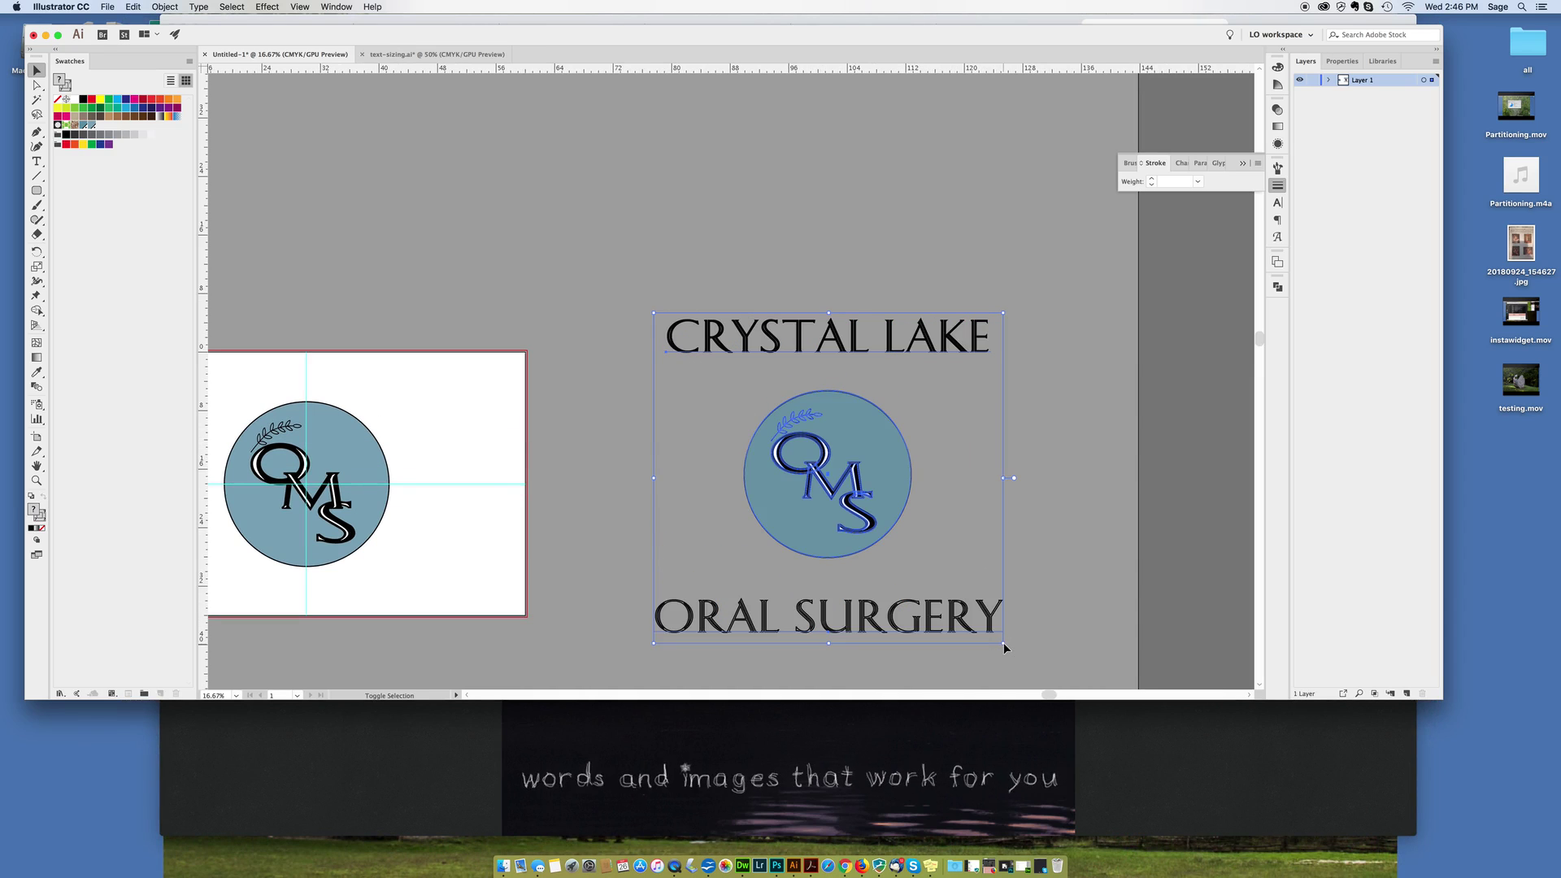
pyautogui.click(1040, 649)
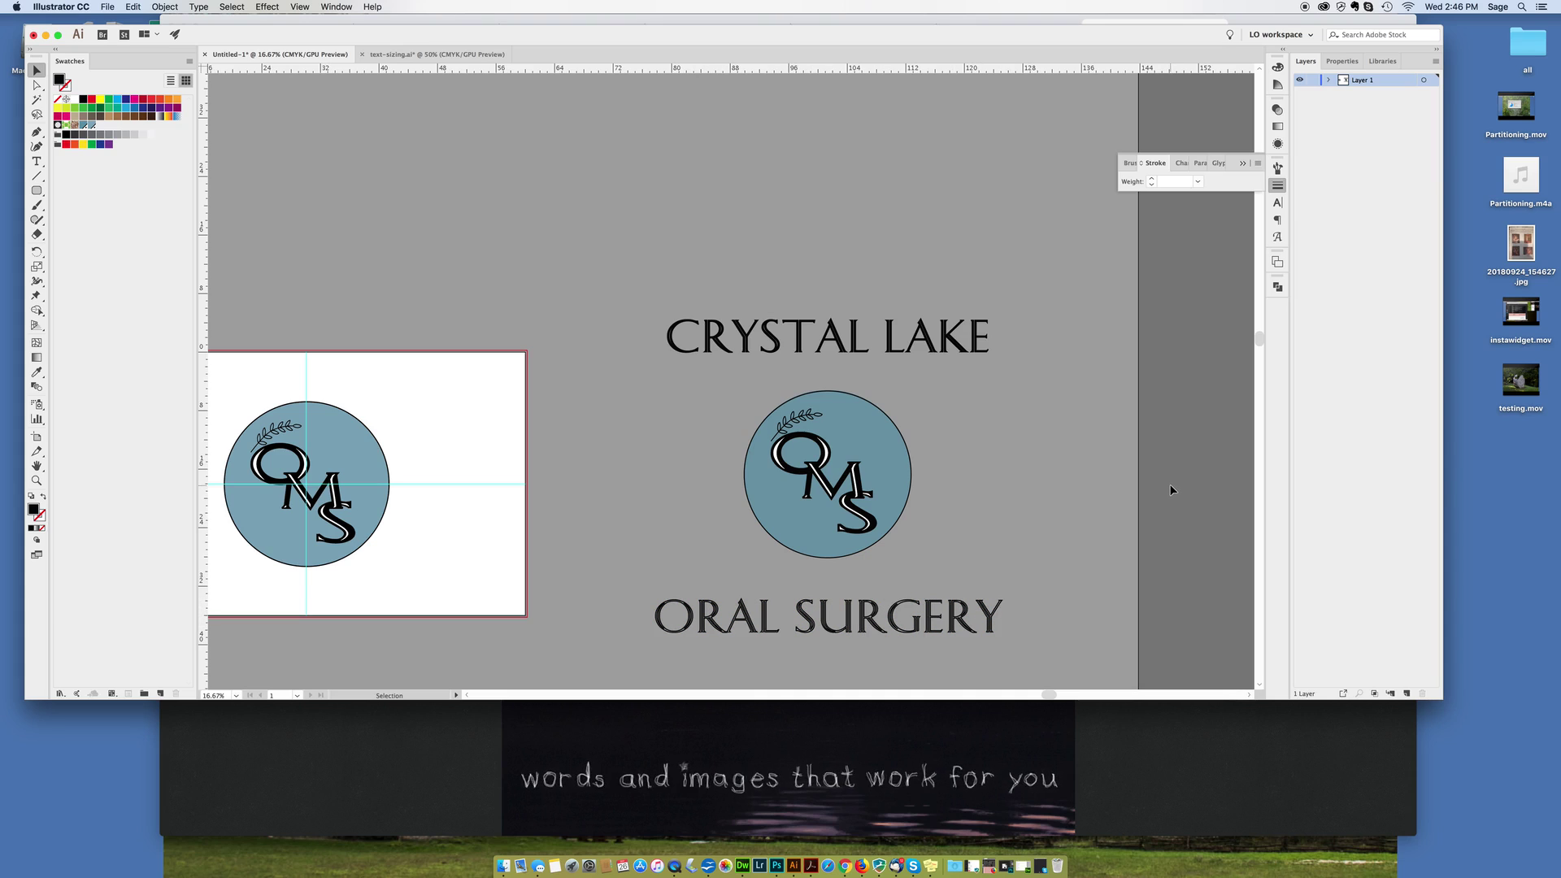
pyautogui.press('cmd+z')
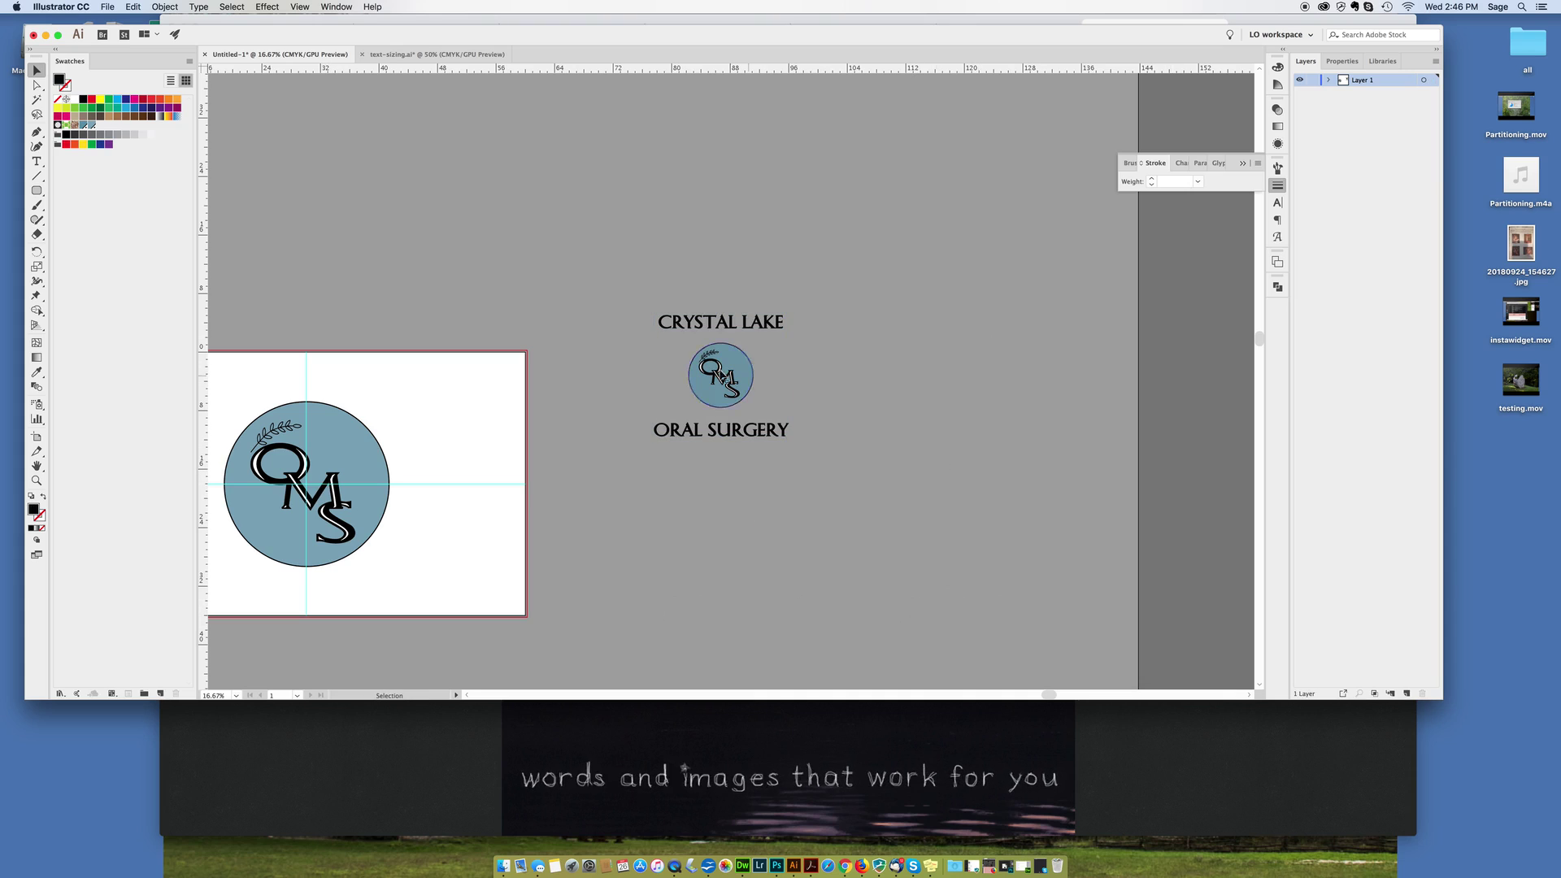
# Delete the circular OMS logo from the pasted artwork and move CRYSTAL LAKE down to just above ORAL SURGERY.
pyautogui.moveTo(667, 355); pyautogui.dragTo(771, 393)
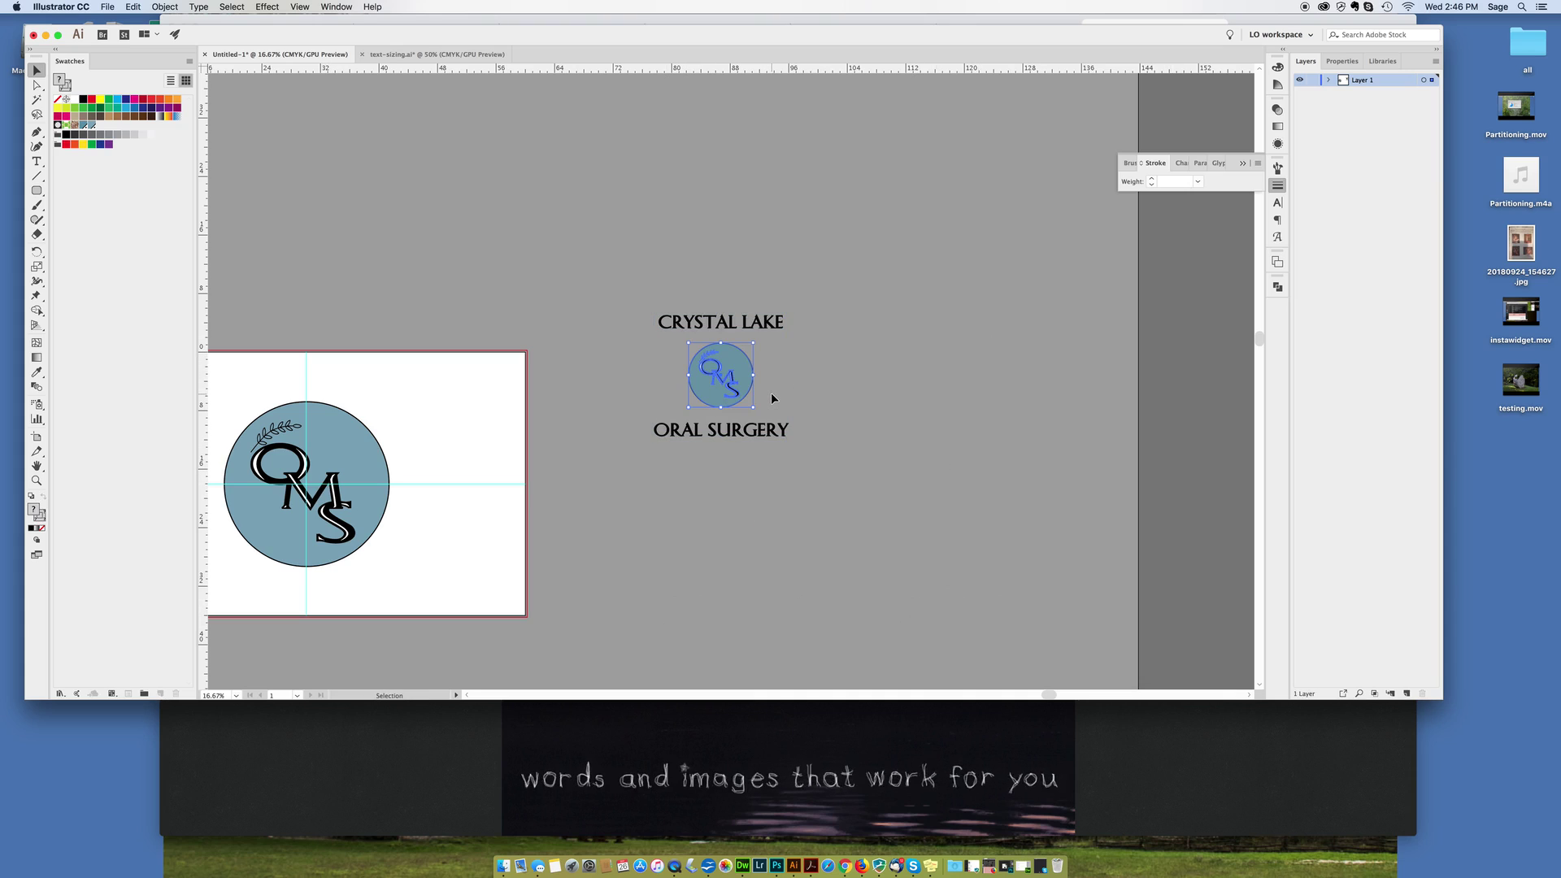
pyautogui.press('Delete')
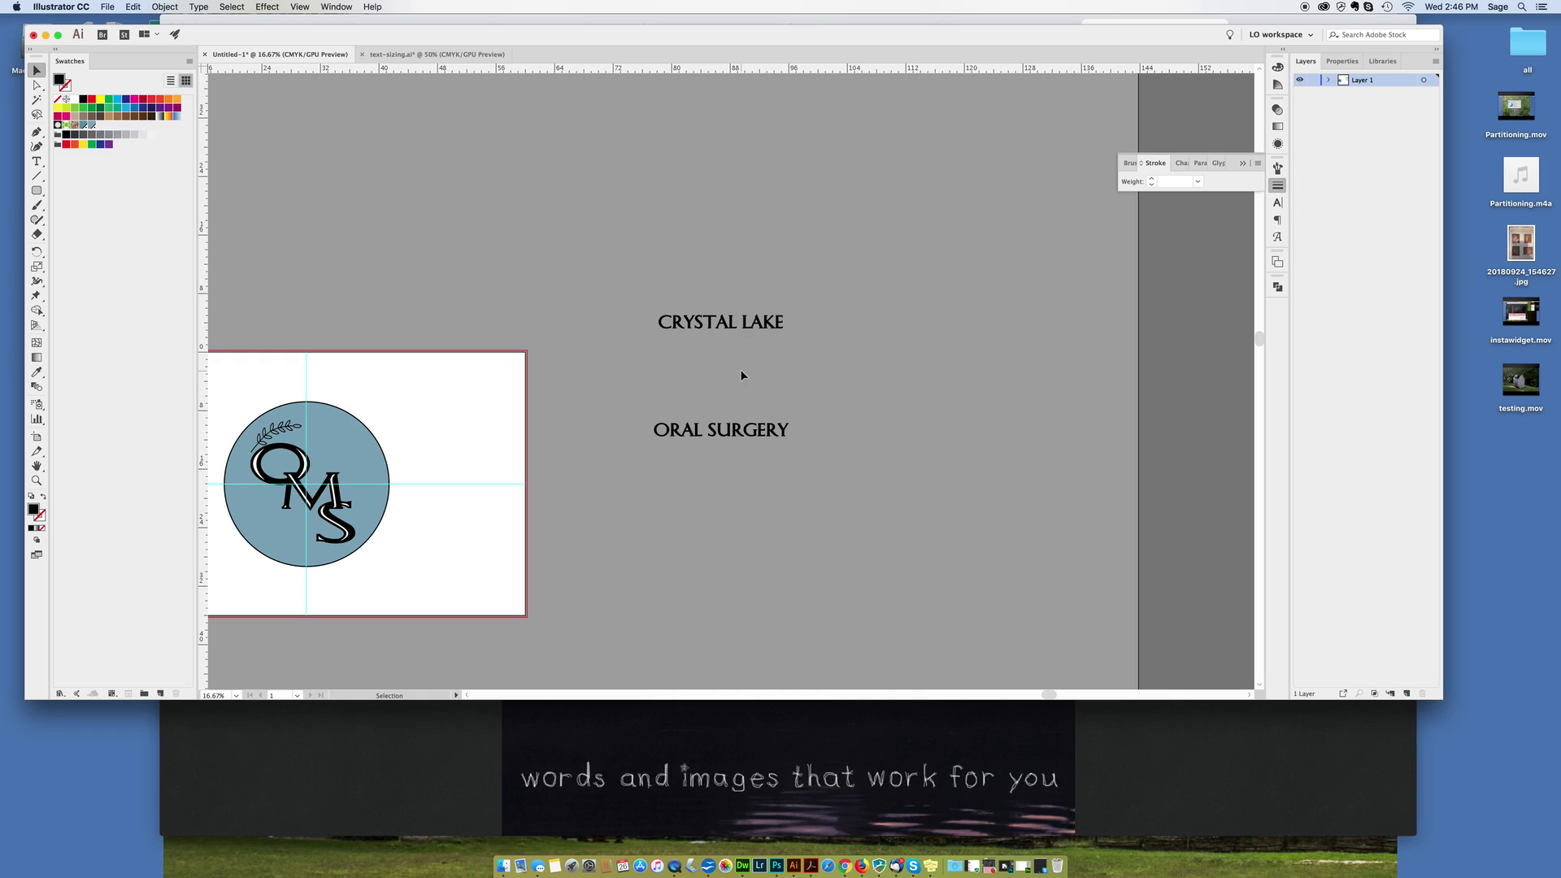
pyautogui.click(730, 328)
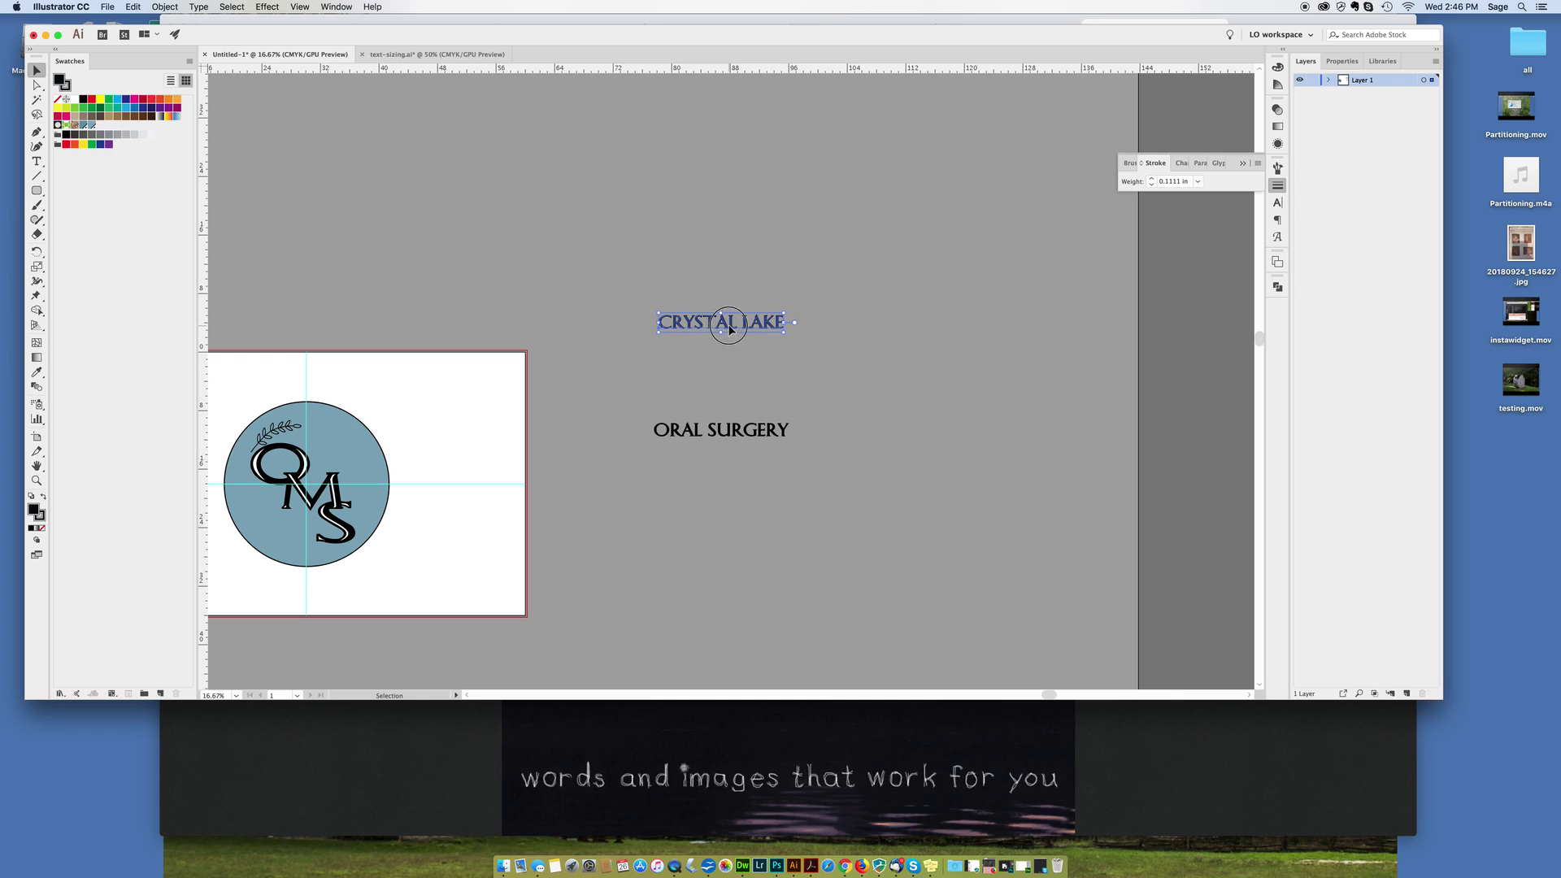
pyautogui.moveTo(729, 328); pyautogui.dragTo(729, 409)
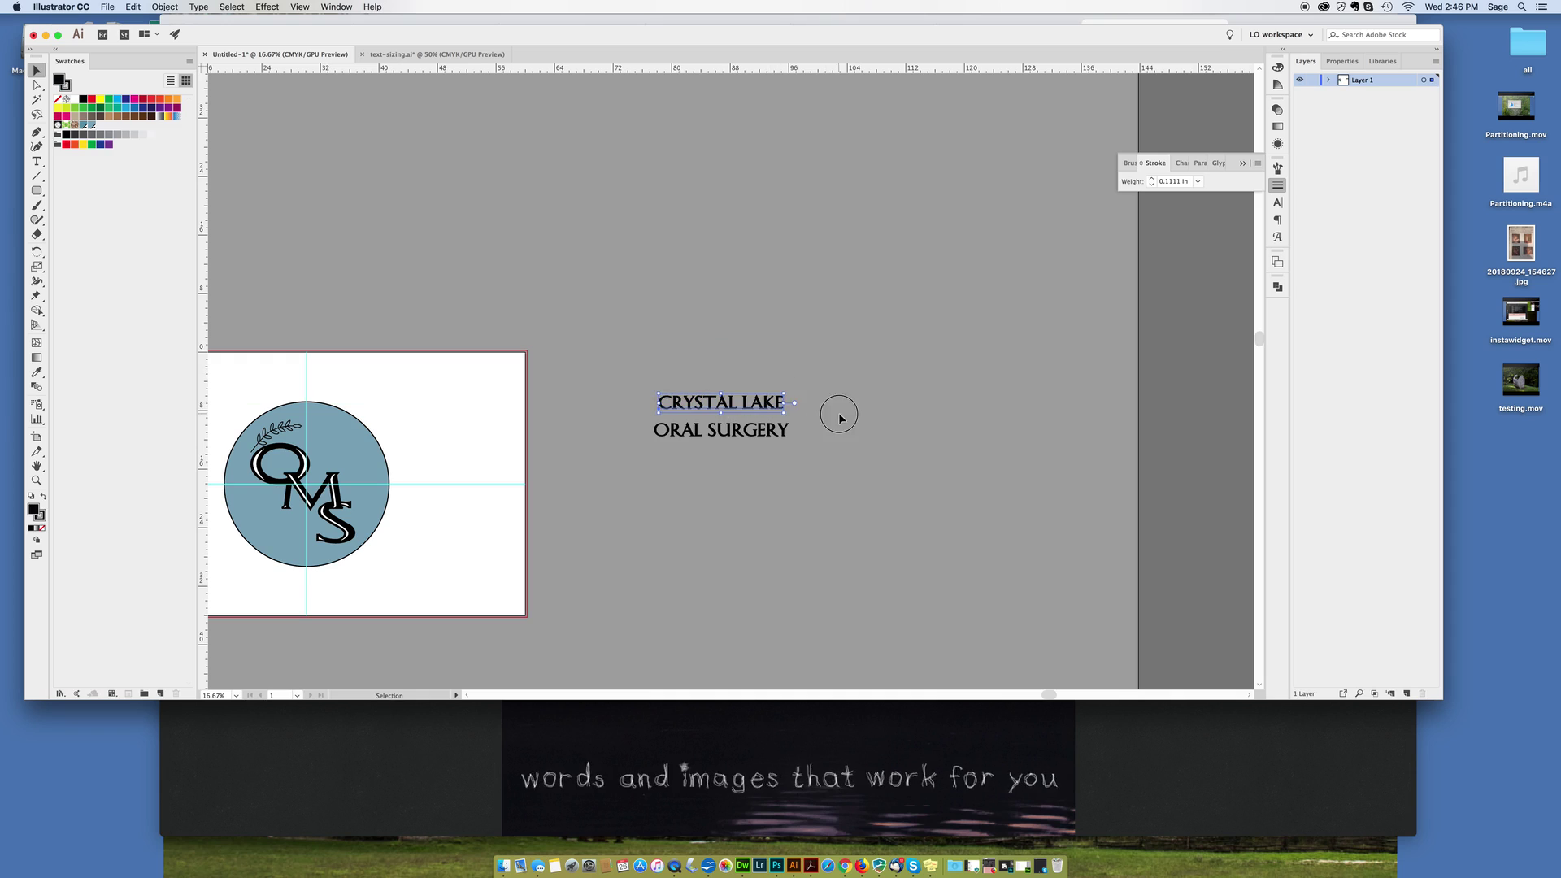
pyautogui.click(840, 418)
# Flatten the transparency of both text lines with a raster/vector balance of 100, converting all text and strokes to outlines.
pyautogui.moveTo(624, 366); pyautogui.dragTo(800, 470)
pyautogui.click(171, 8)
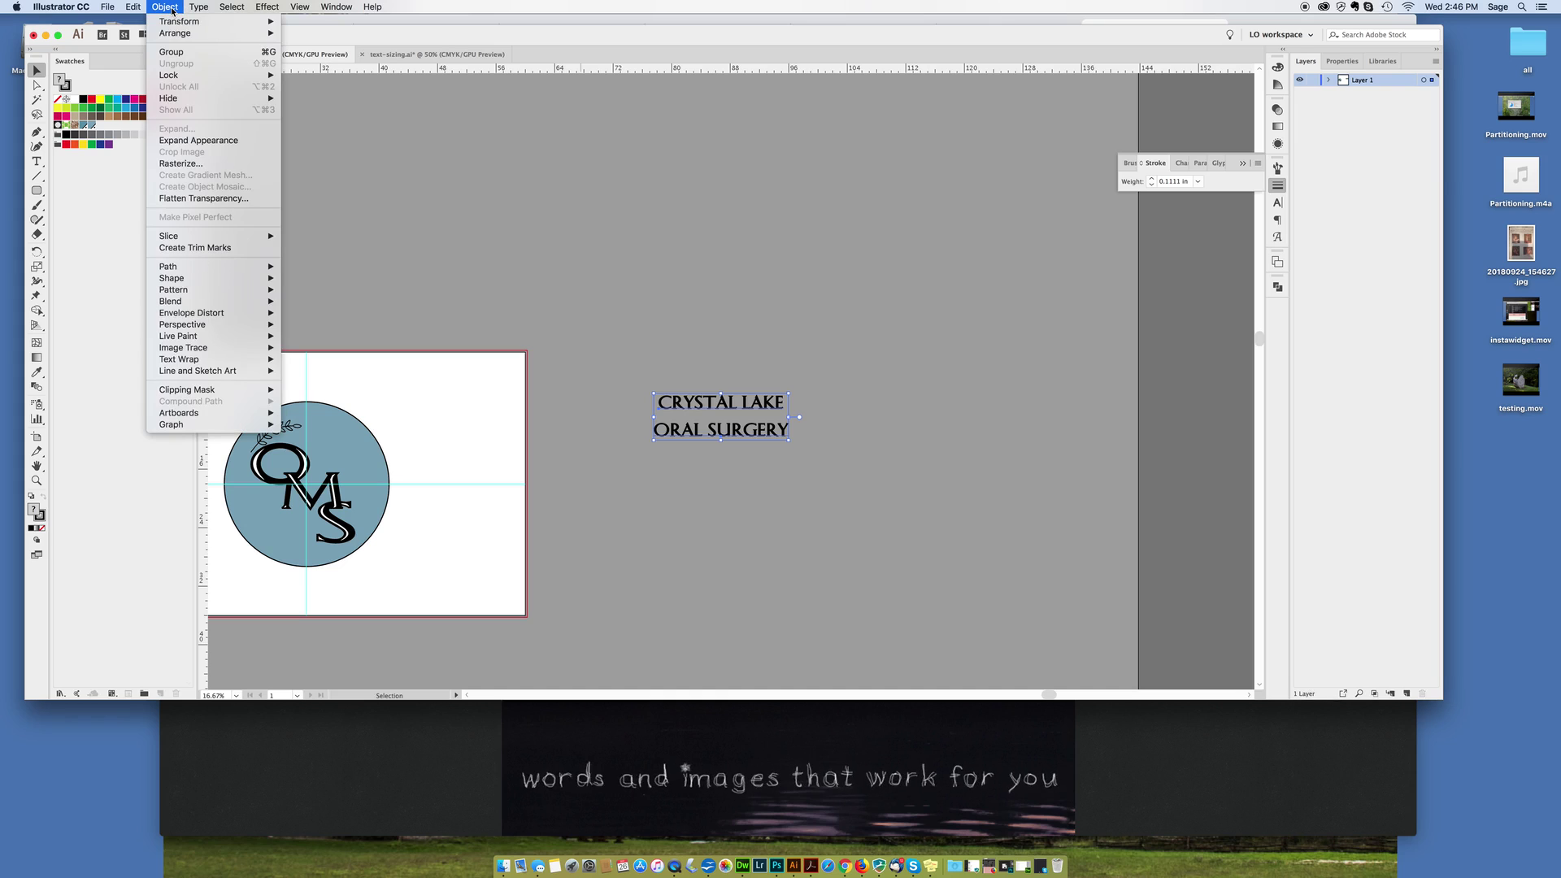
pyautogui.click(180, 200)
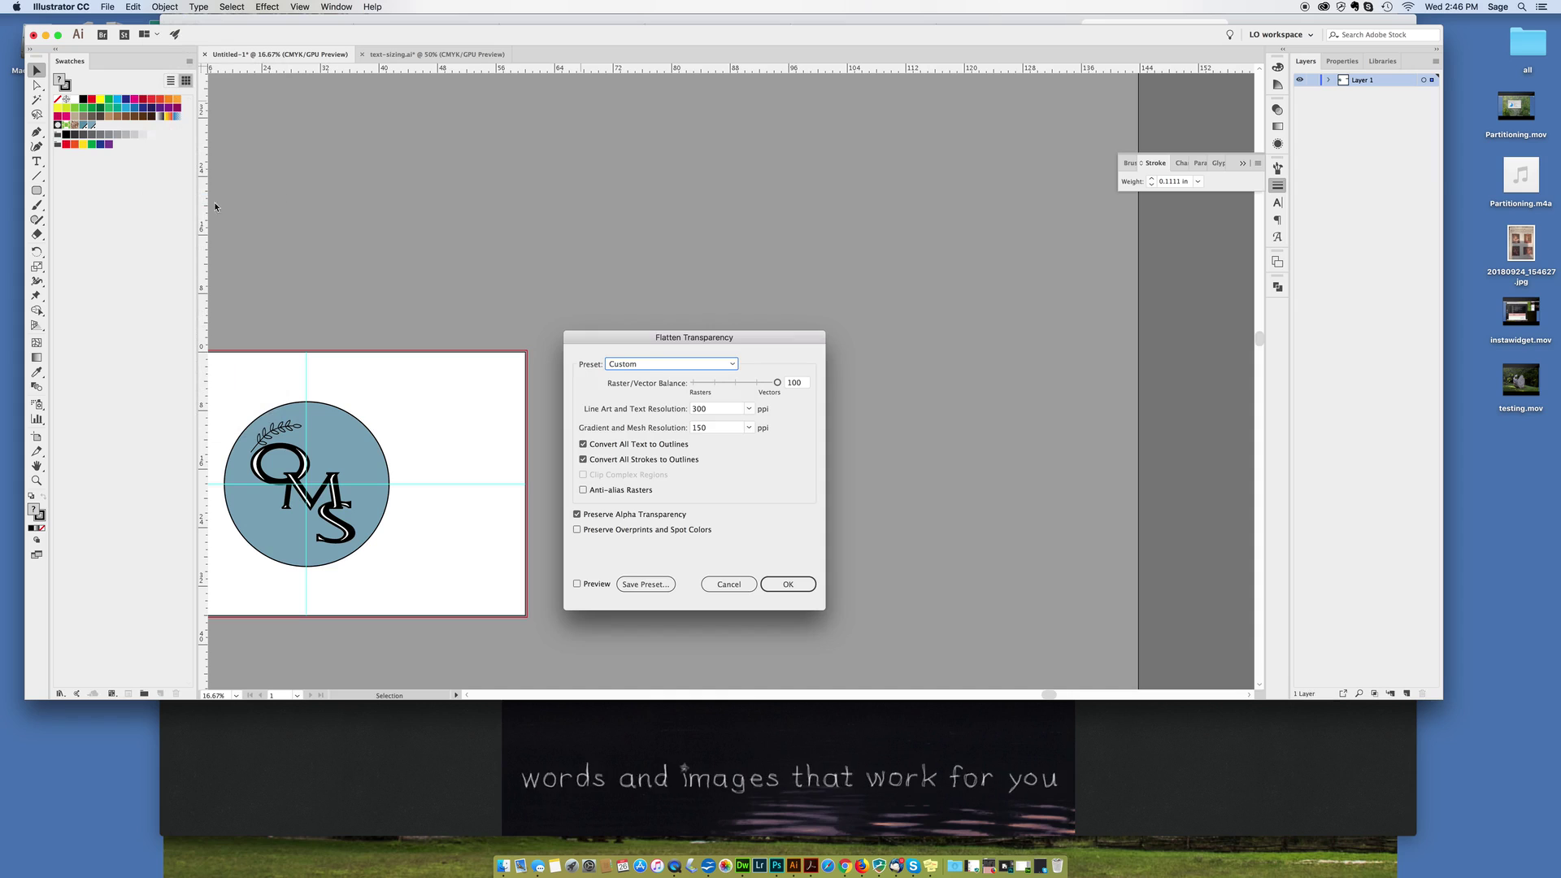
pyautogui.click(777, 383)
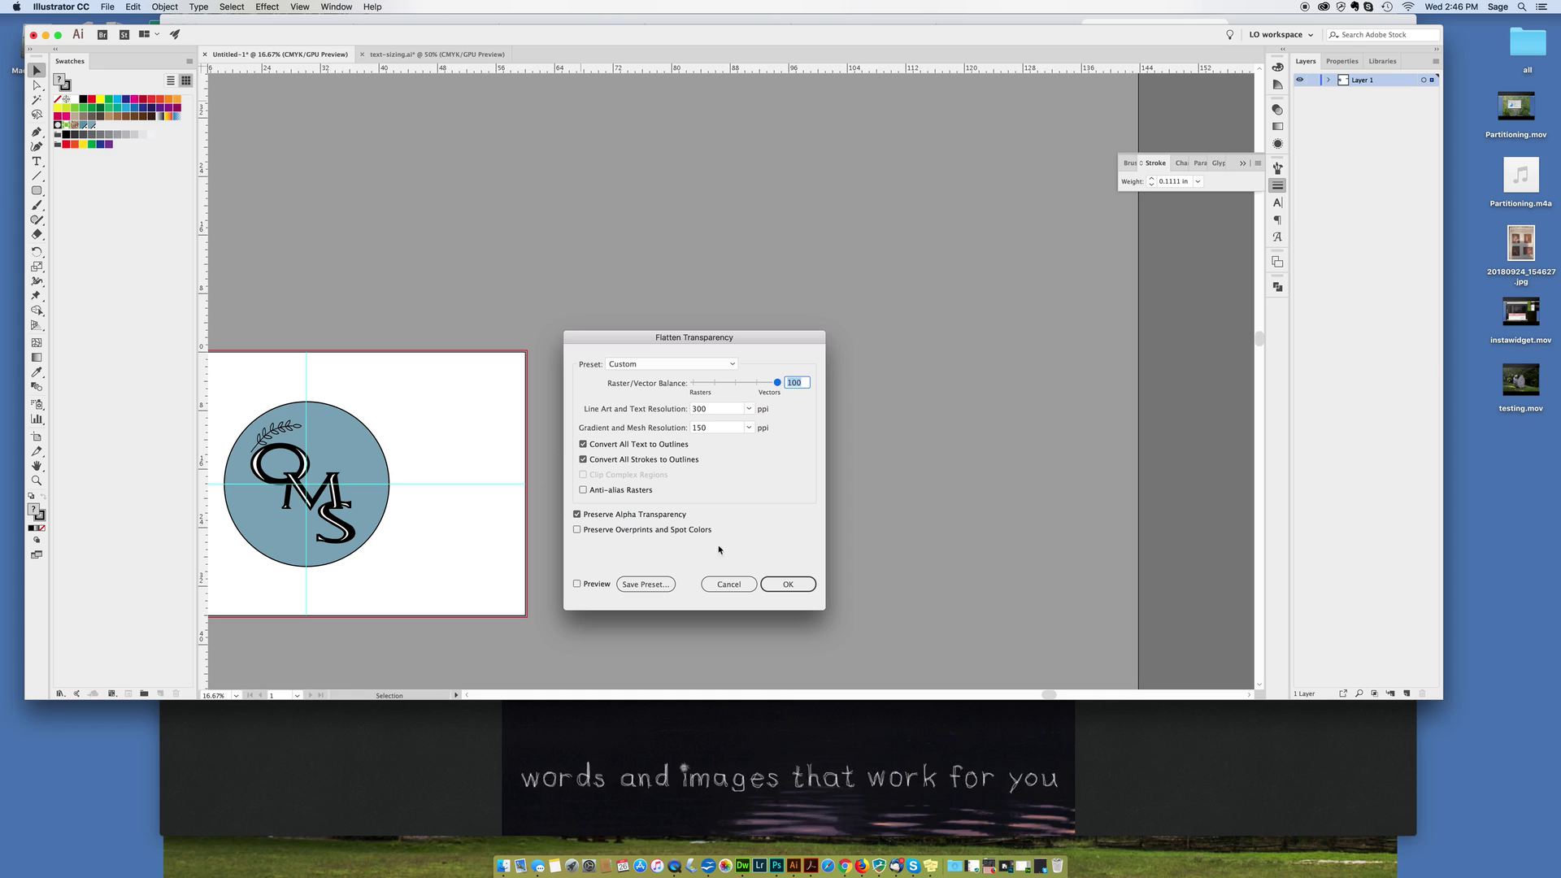
pyautogui.click(785, 584)
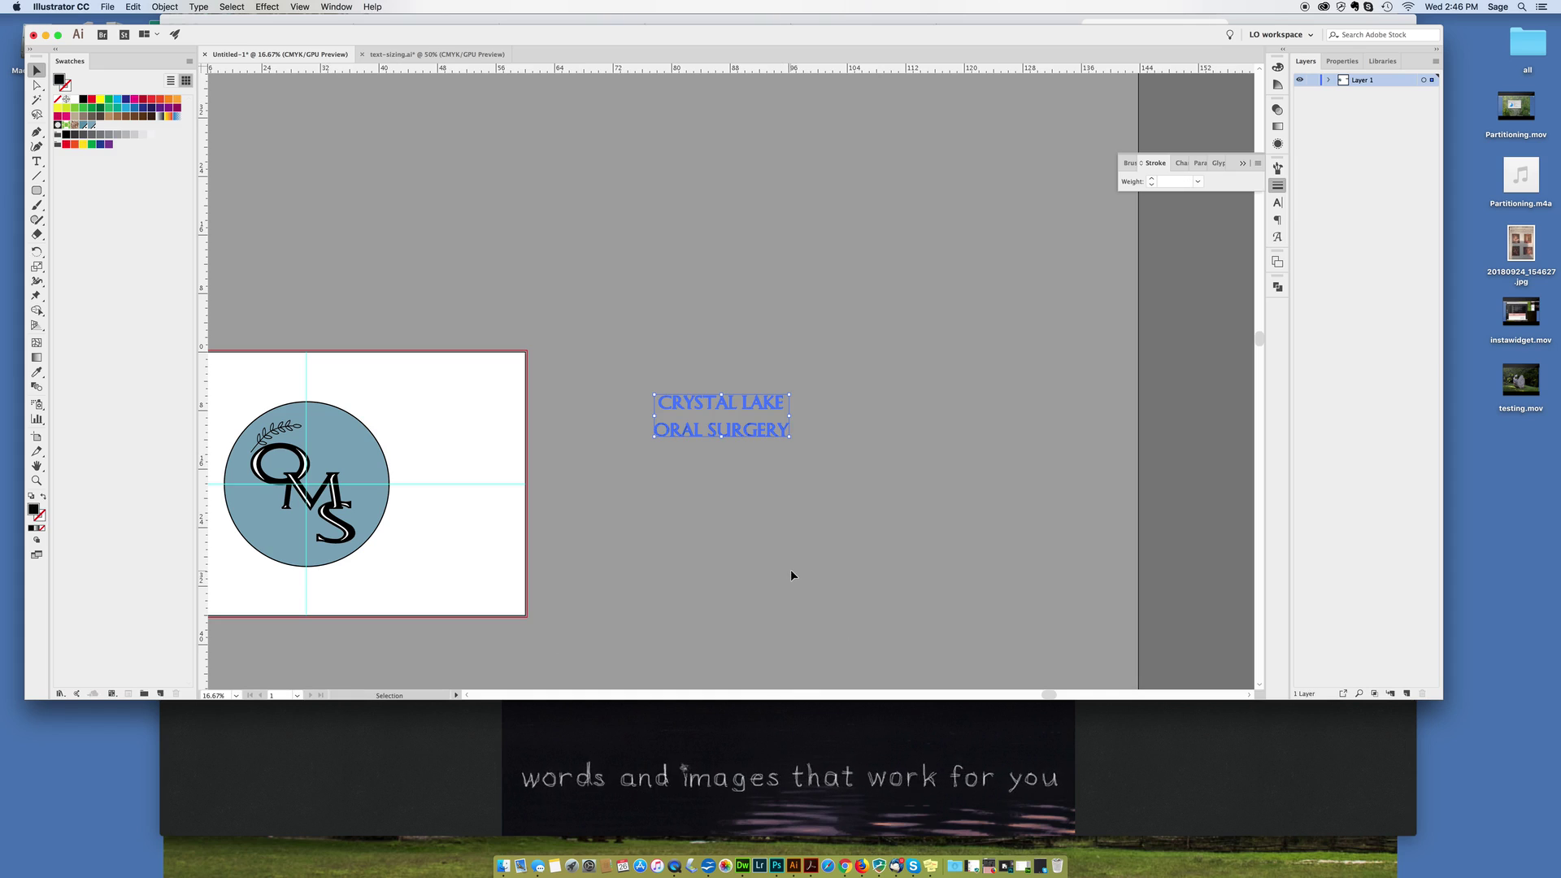
# Zoom in to 100% on the flattened text and examine the separate fill and stroke outlines of the letters.
pyautogui.press('a')
pyautogui.press('super+equal')
pyautogui.press('super+equal')
pyautogui.press('super+equal')
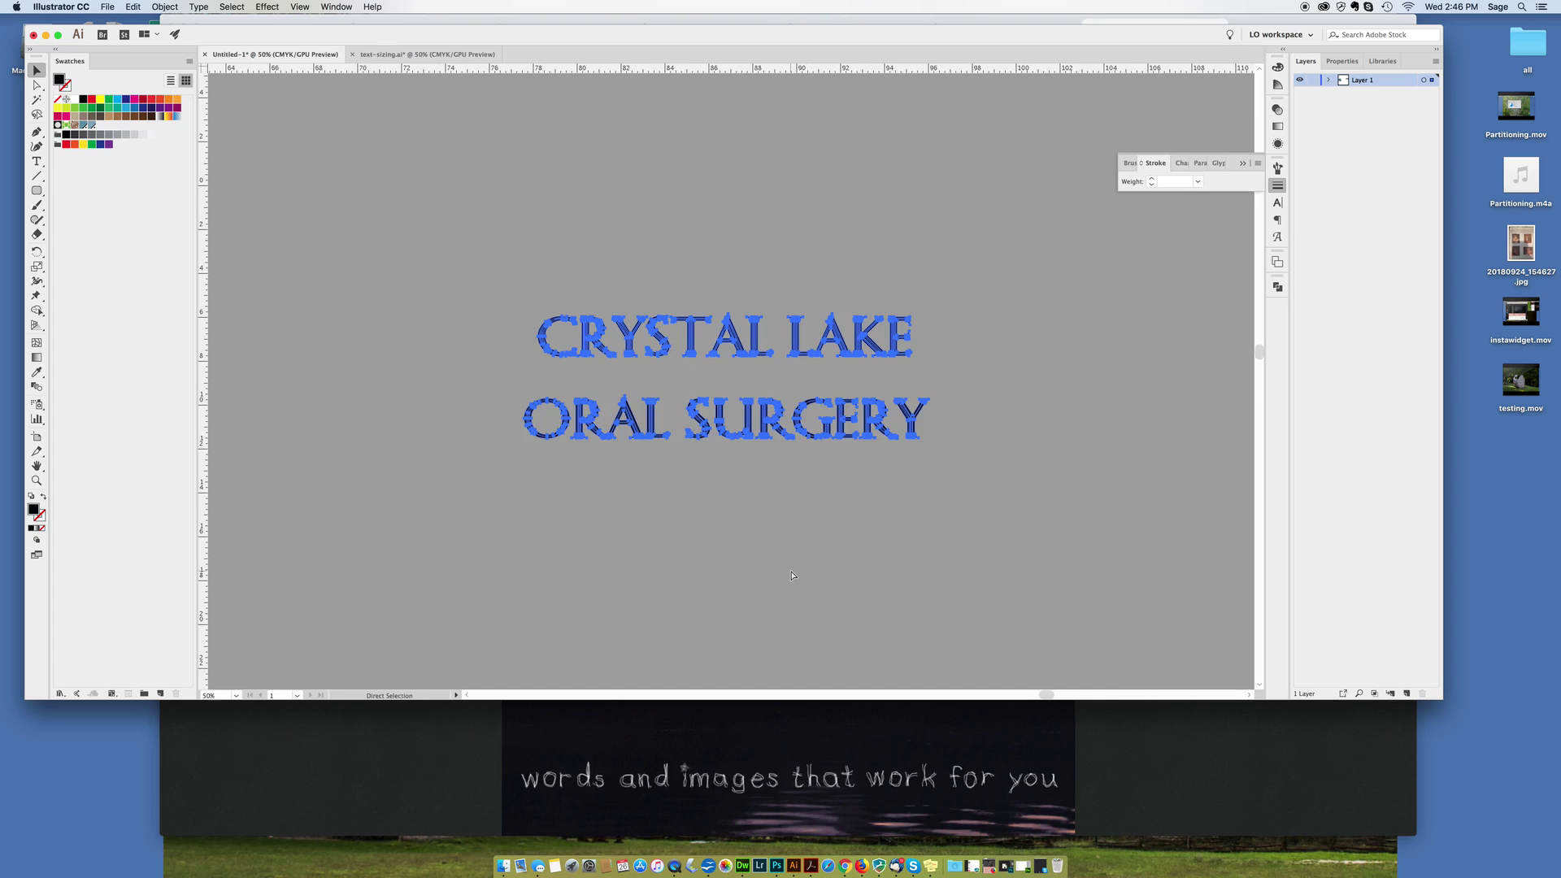
pyautogui.press('v')
pyautogui.click(792, 569)
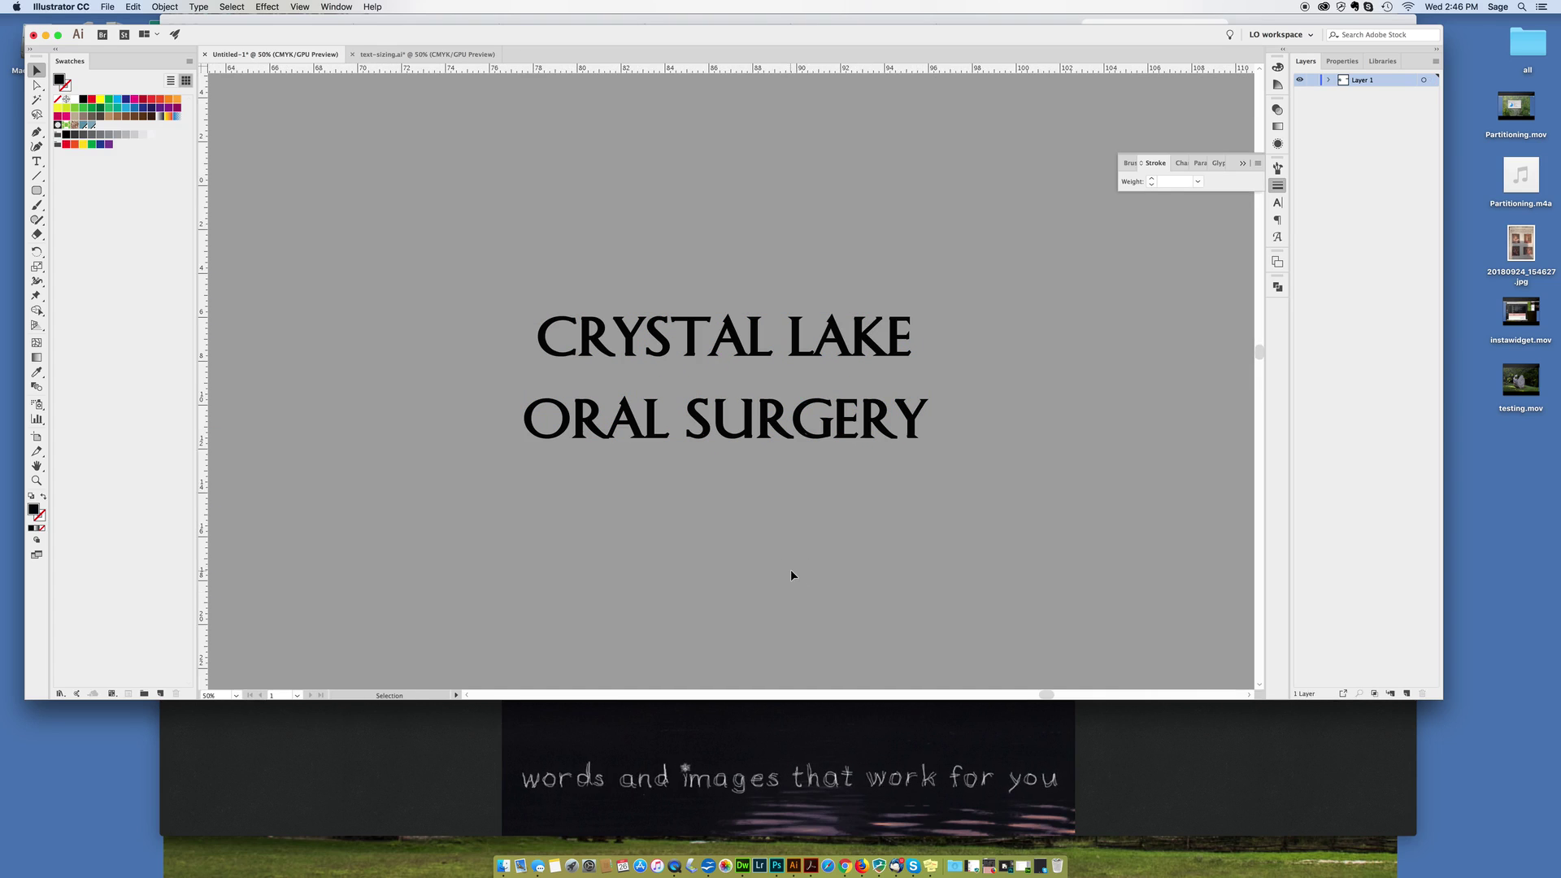
pyautogui.press('a')
pyautogui.press('super+equal')
pyautogui.press('super+equal')
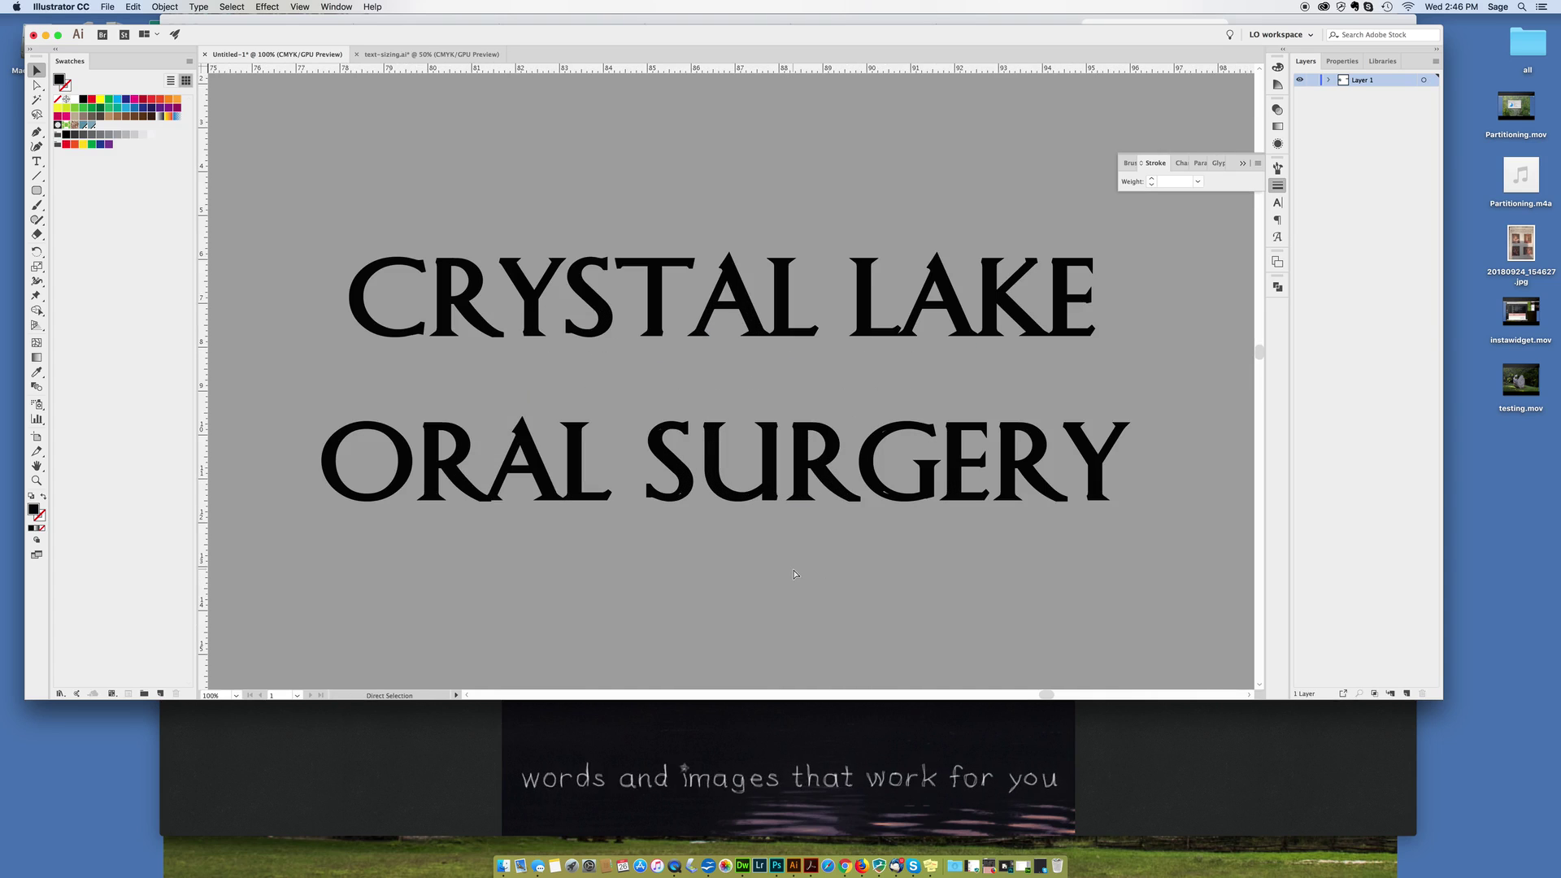
pyautogui.press('v')
pyautogui.click(892, 501)
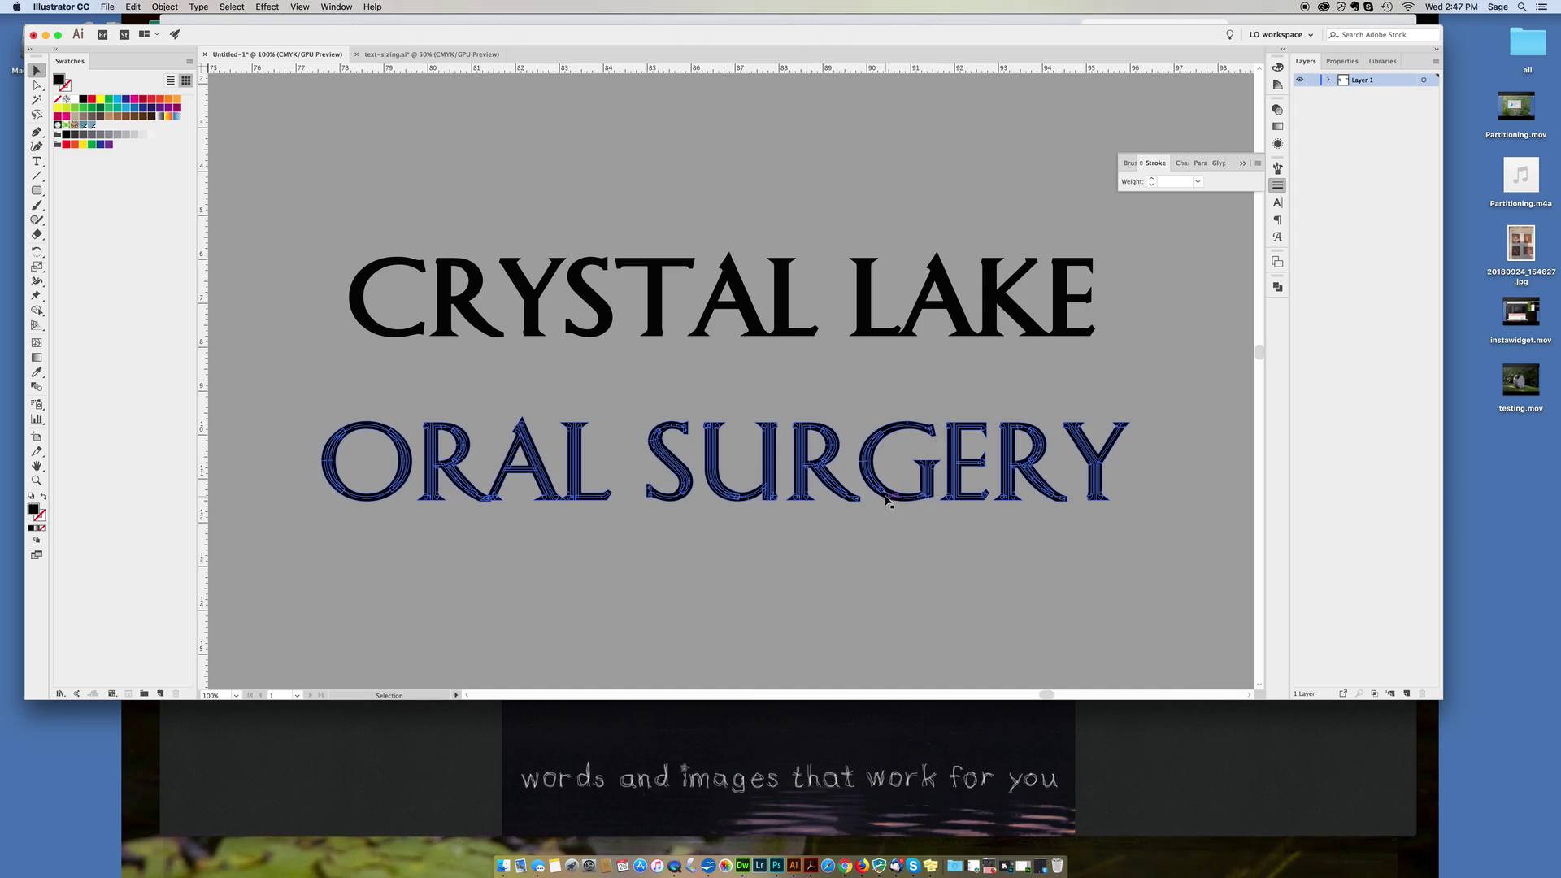
pyautogui.click(908, 531)
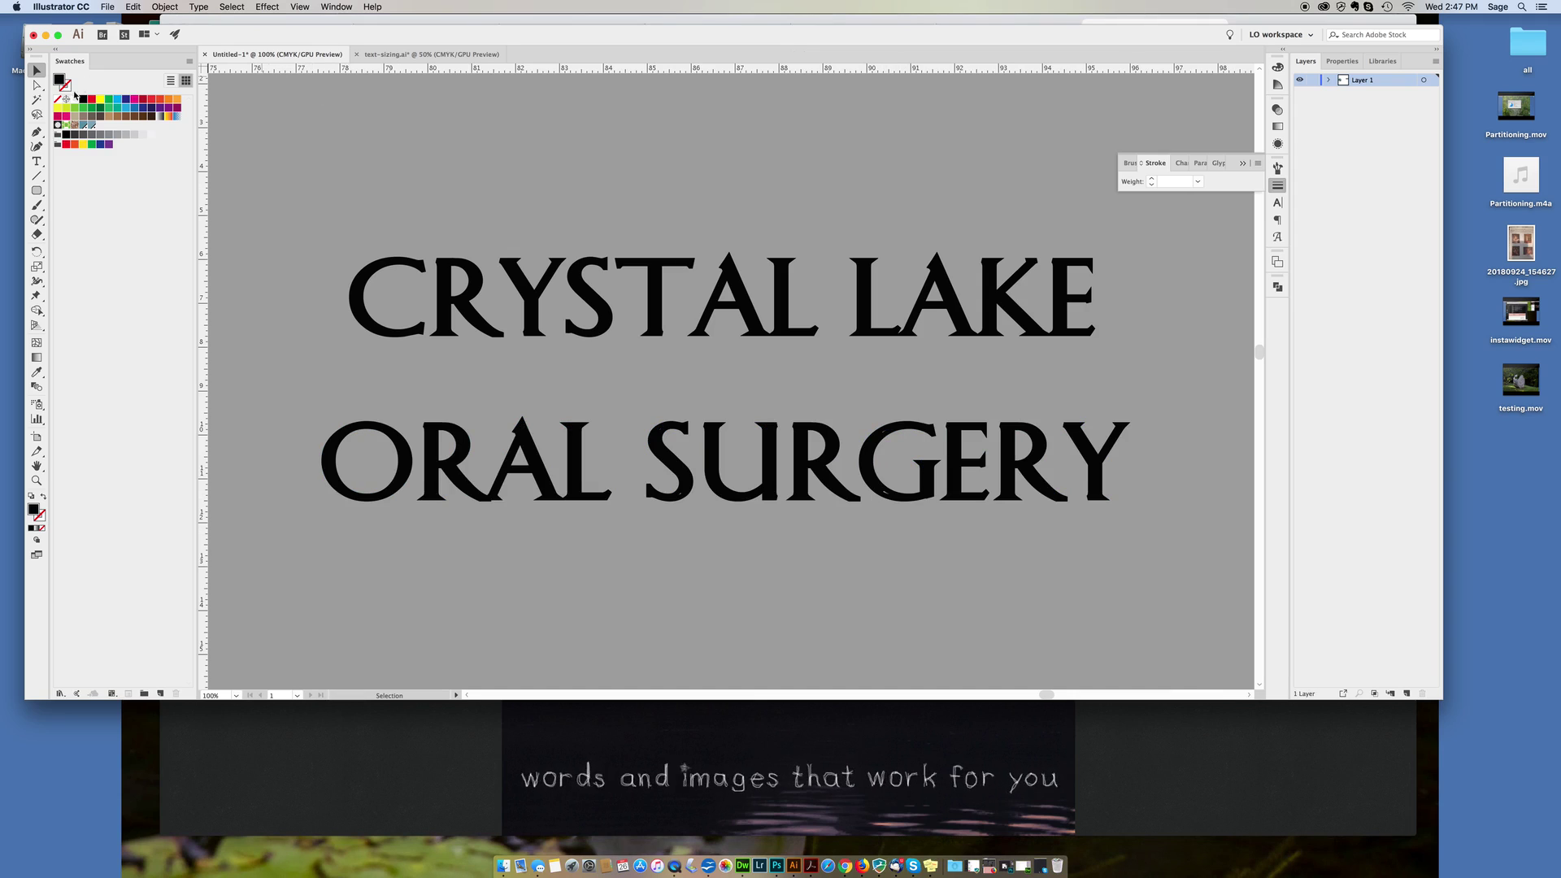
# Unite the overlapping letter shapes of both text lines with Pathfinder and check the merged outline of LAKE.
pyautogui.click(36, 85)
pyautogui.moveTo(305, 198); pyautogui.dragTo(1150, 574)
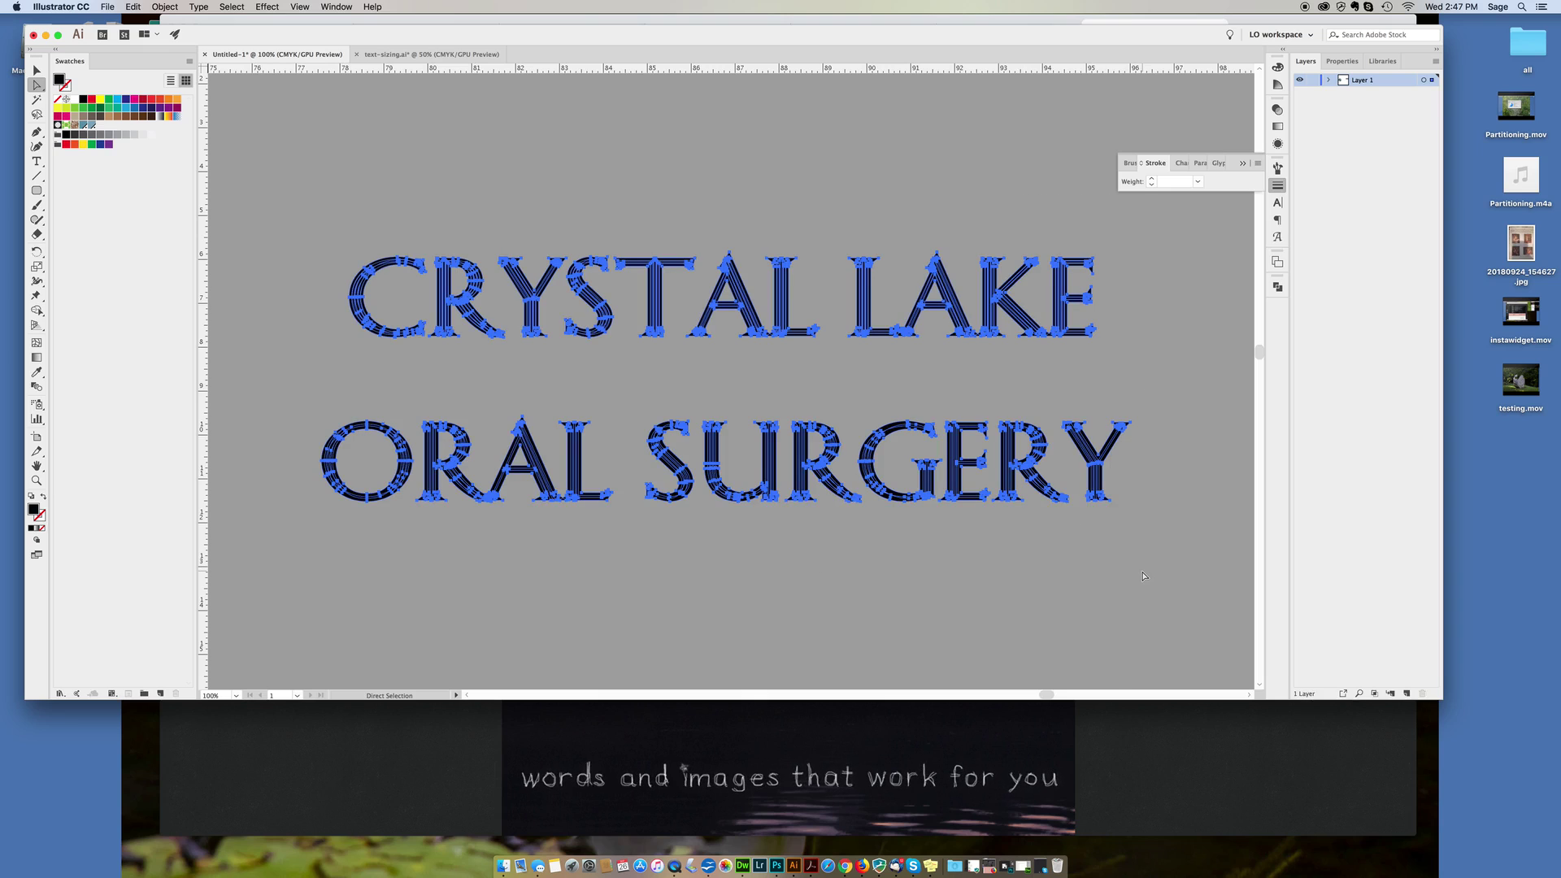
pyautogui.click(333, 7)
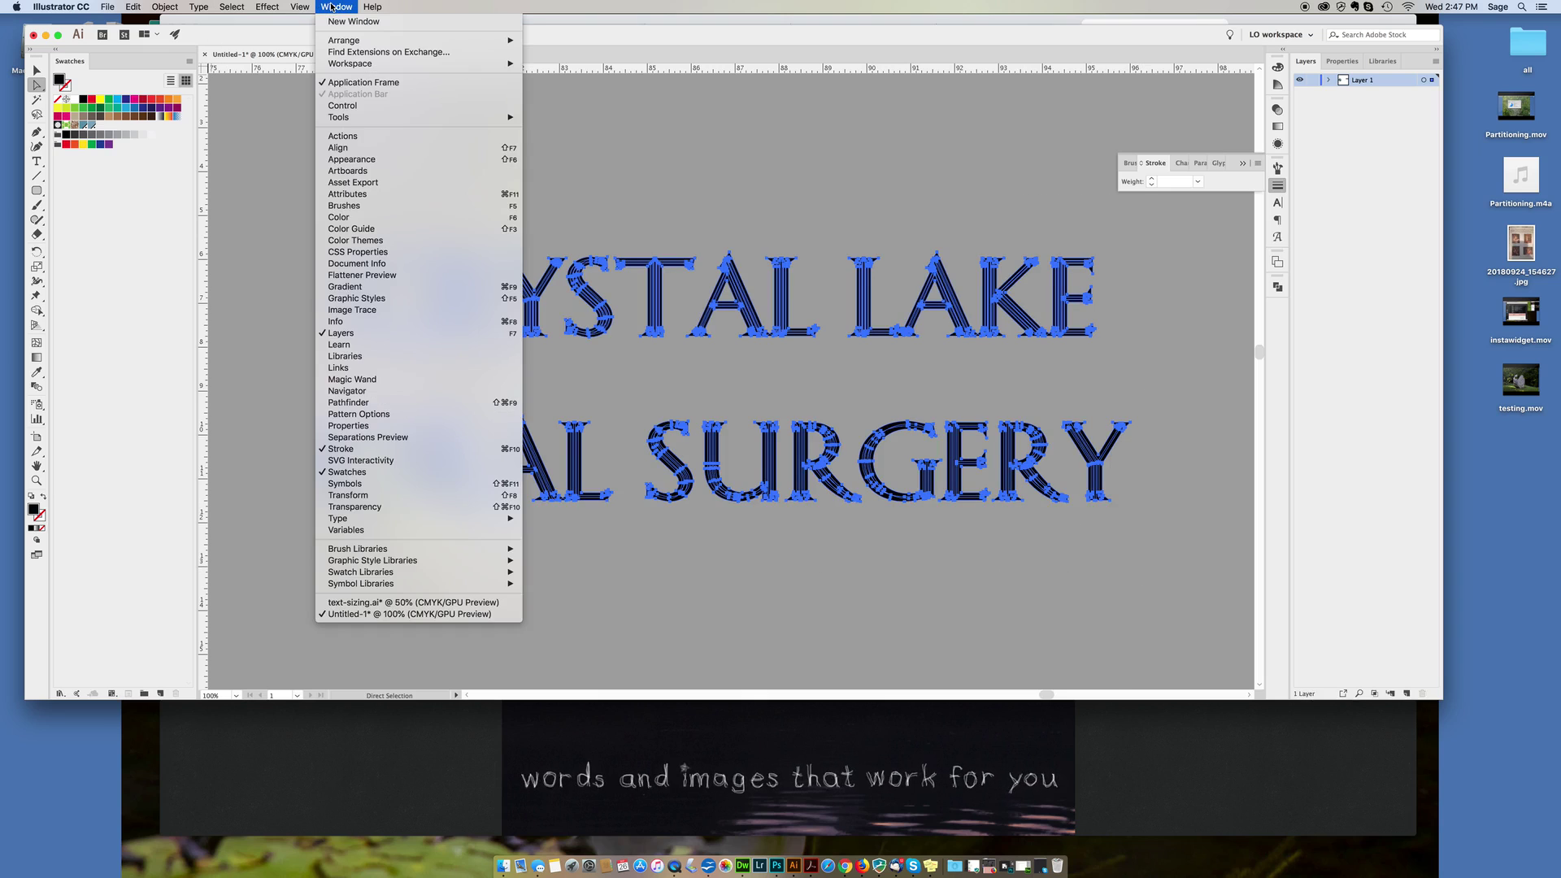
pyautogui.click(332, 404)
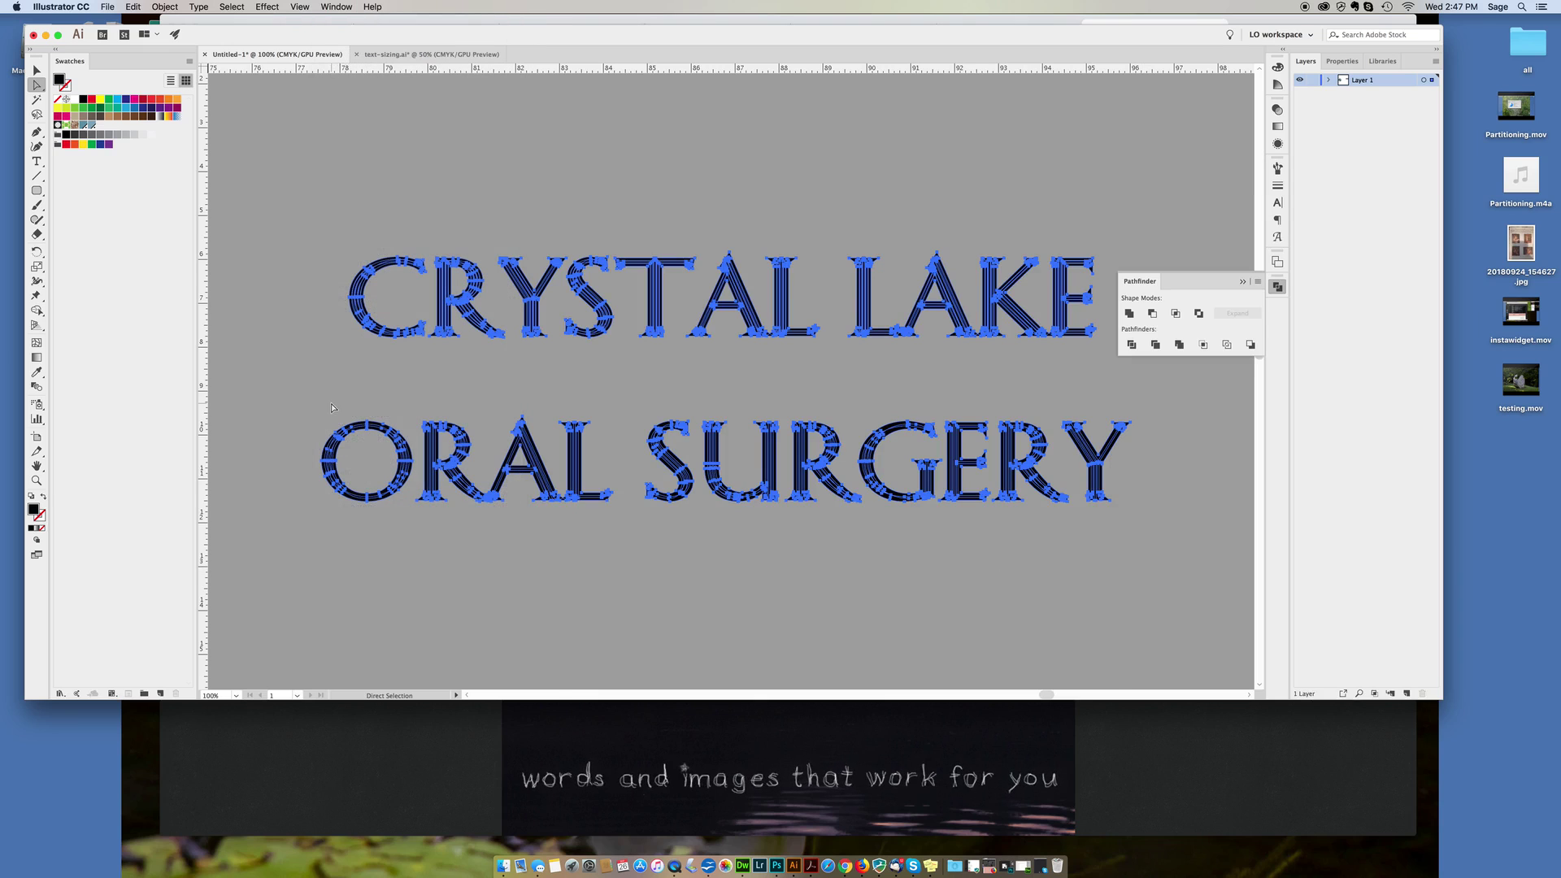
pyautogui.click(1278, 289)
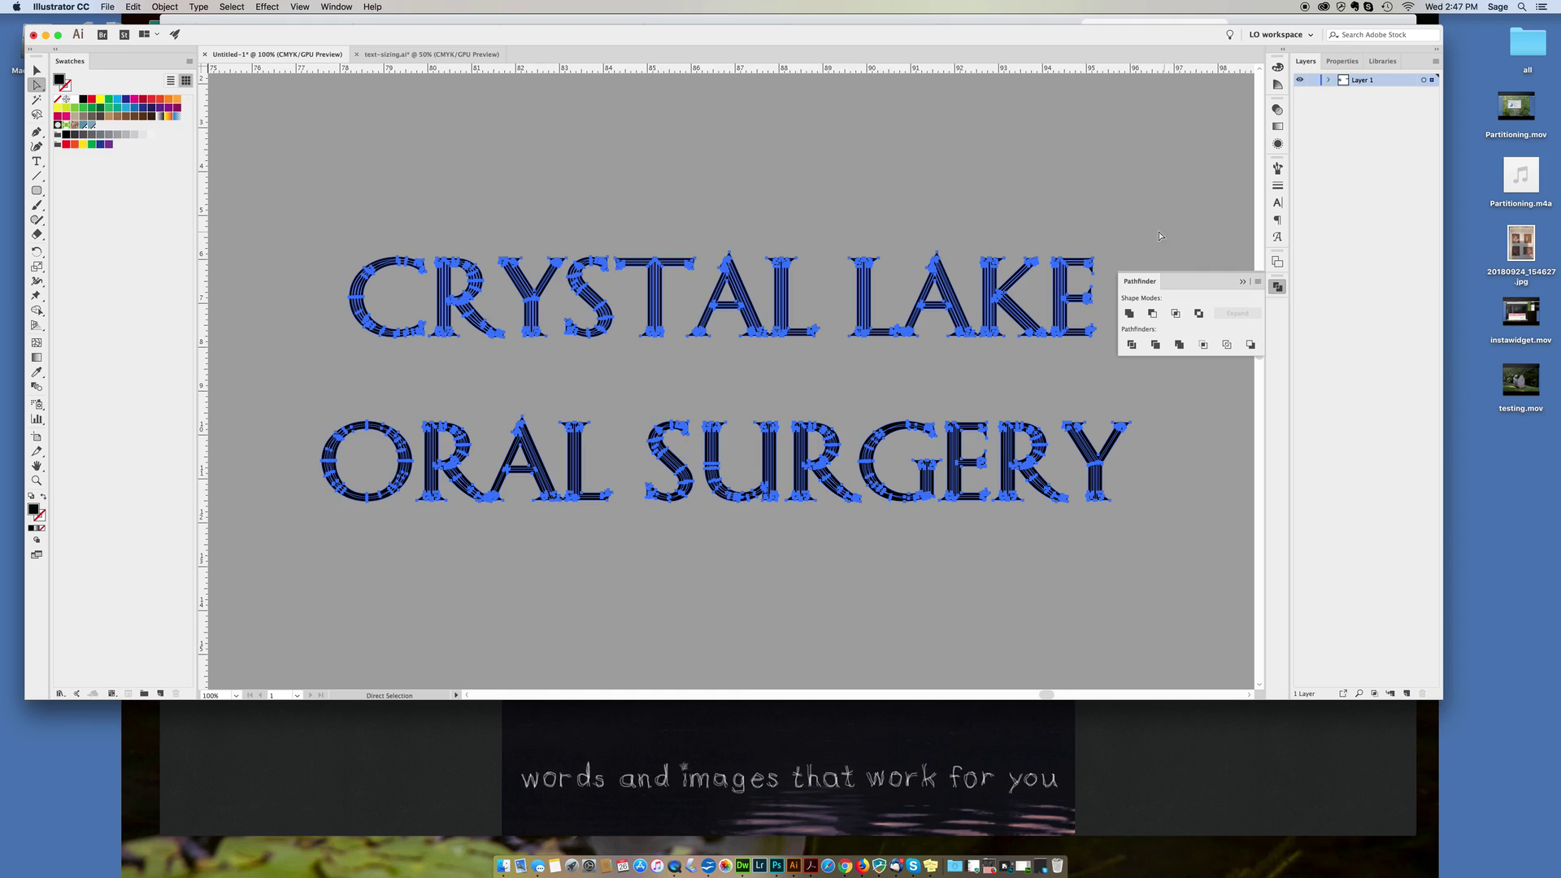
pyautogui.click(1130, 314)
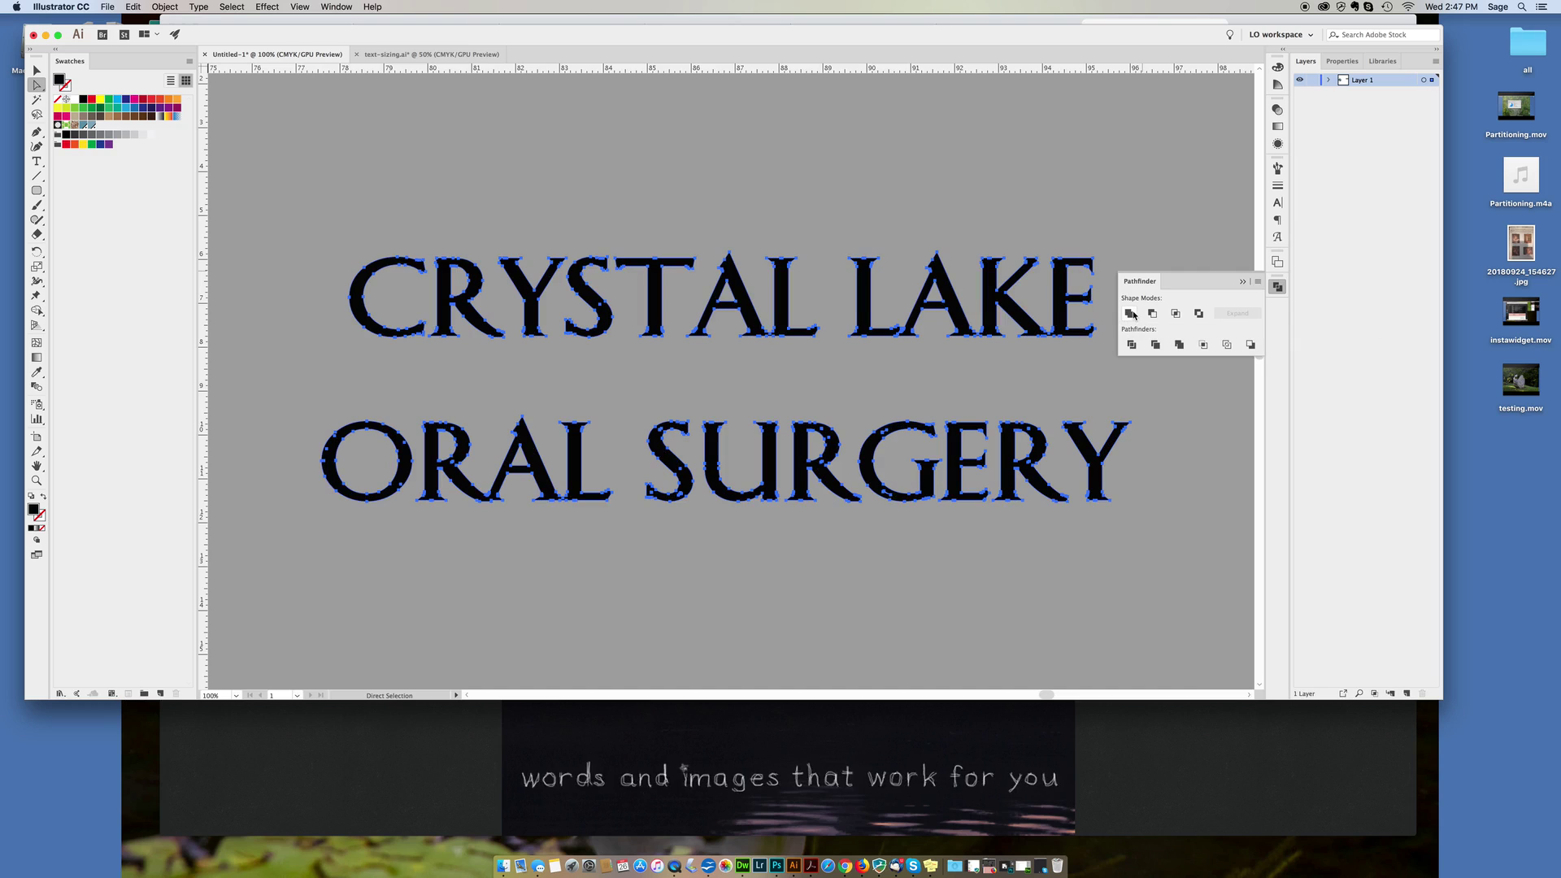
pyautogui.click(1219, 439)
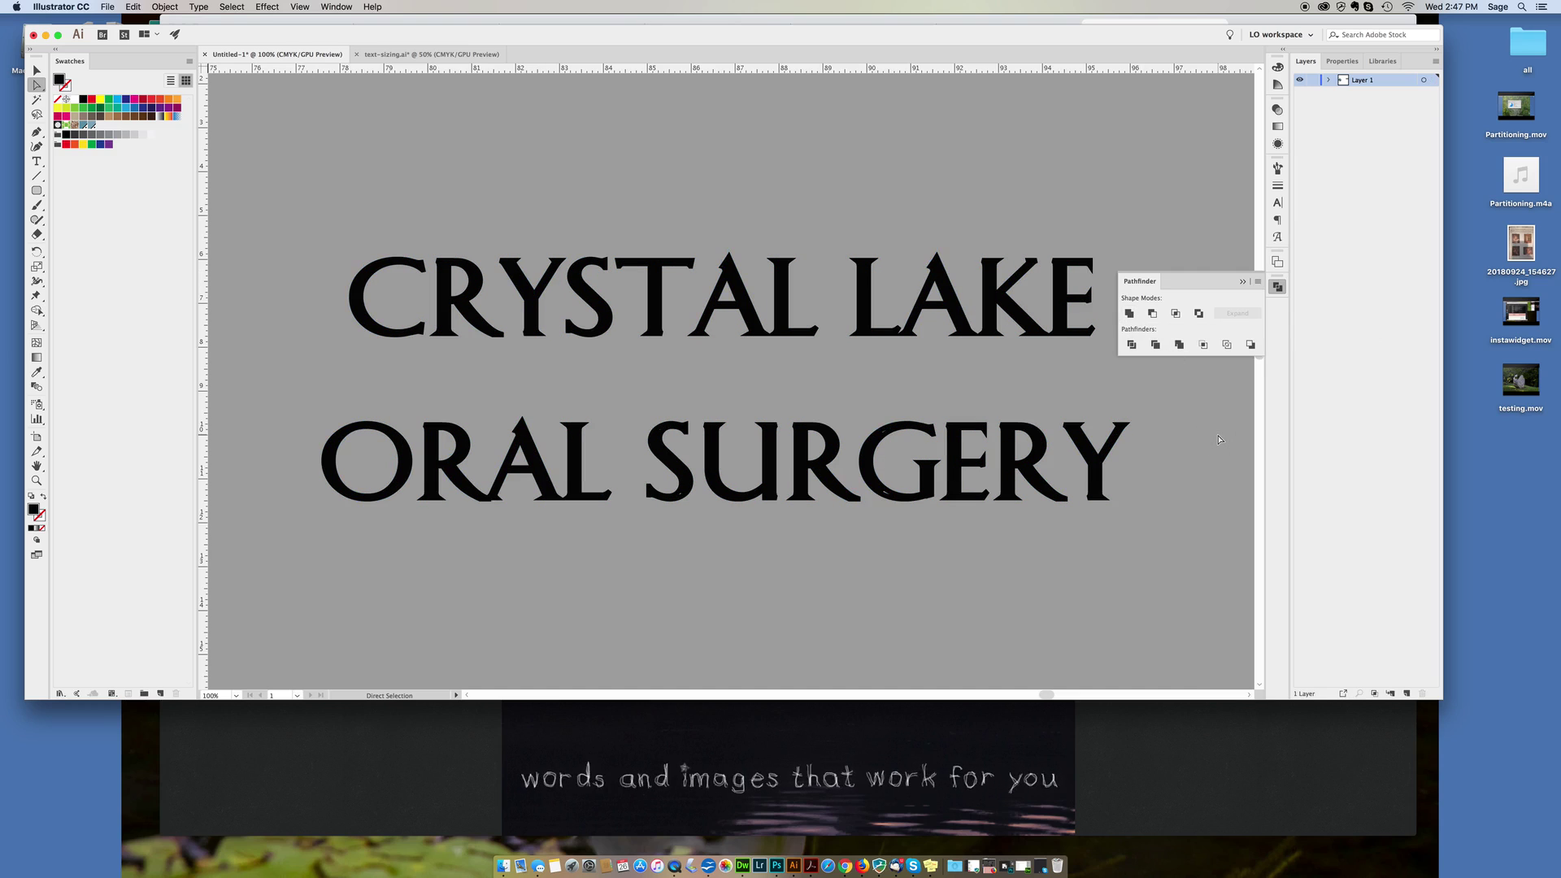
pyautogui.click(1242, 283)
pyautogui.click(1063, 330)
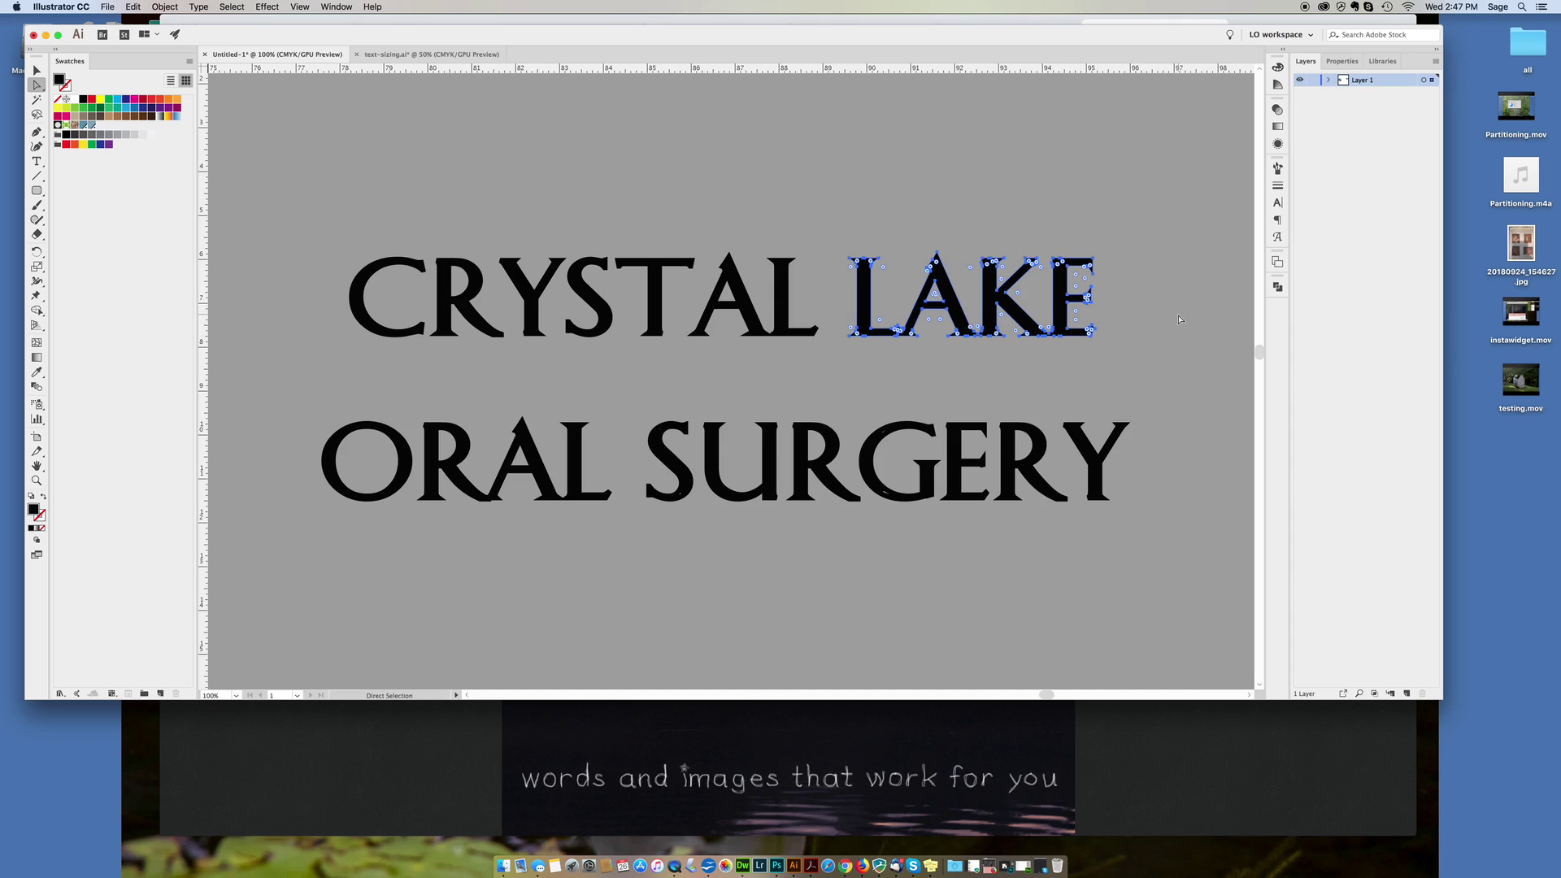
pyautogui.click(1158, 362)
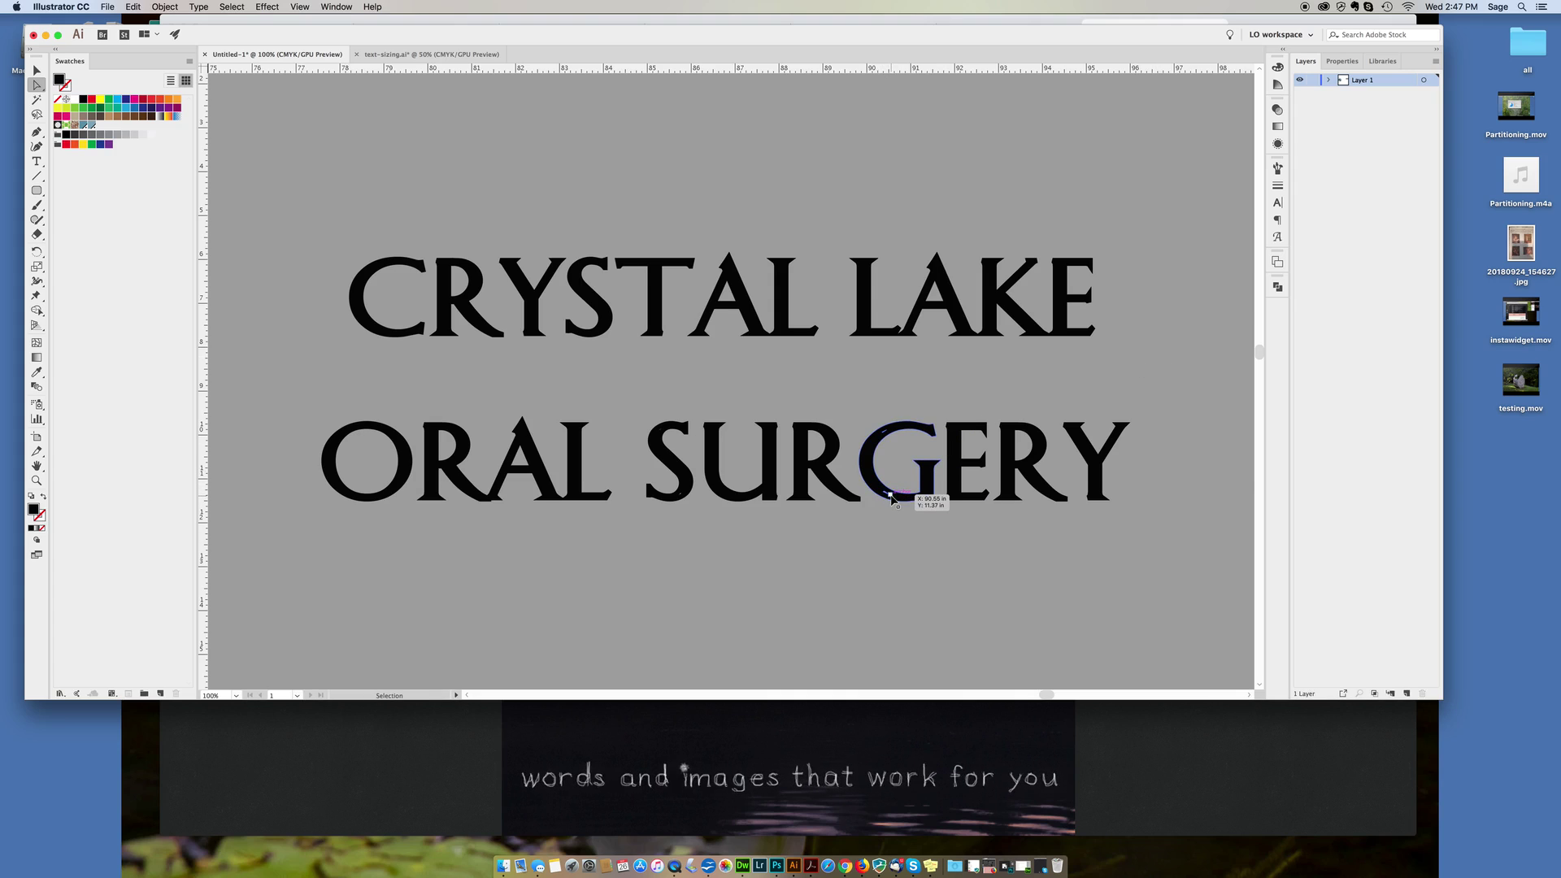
# Examine the united outlines of individual letters in SURGERY and ORAL at 200% zoom.
pyautogui.press('super+equal')
pyautogui.press('super+equal')
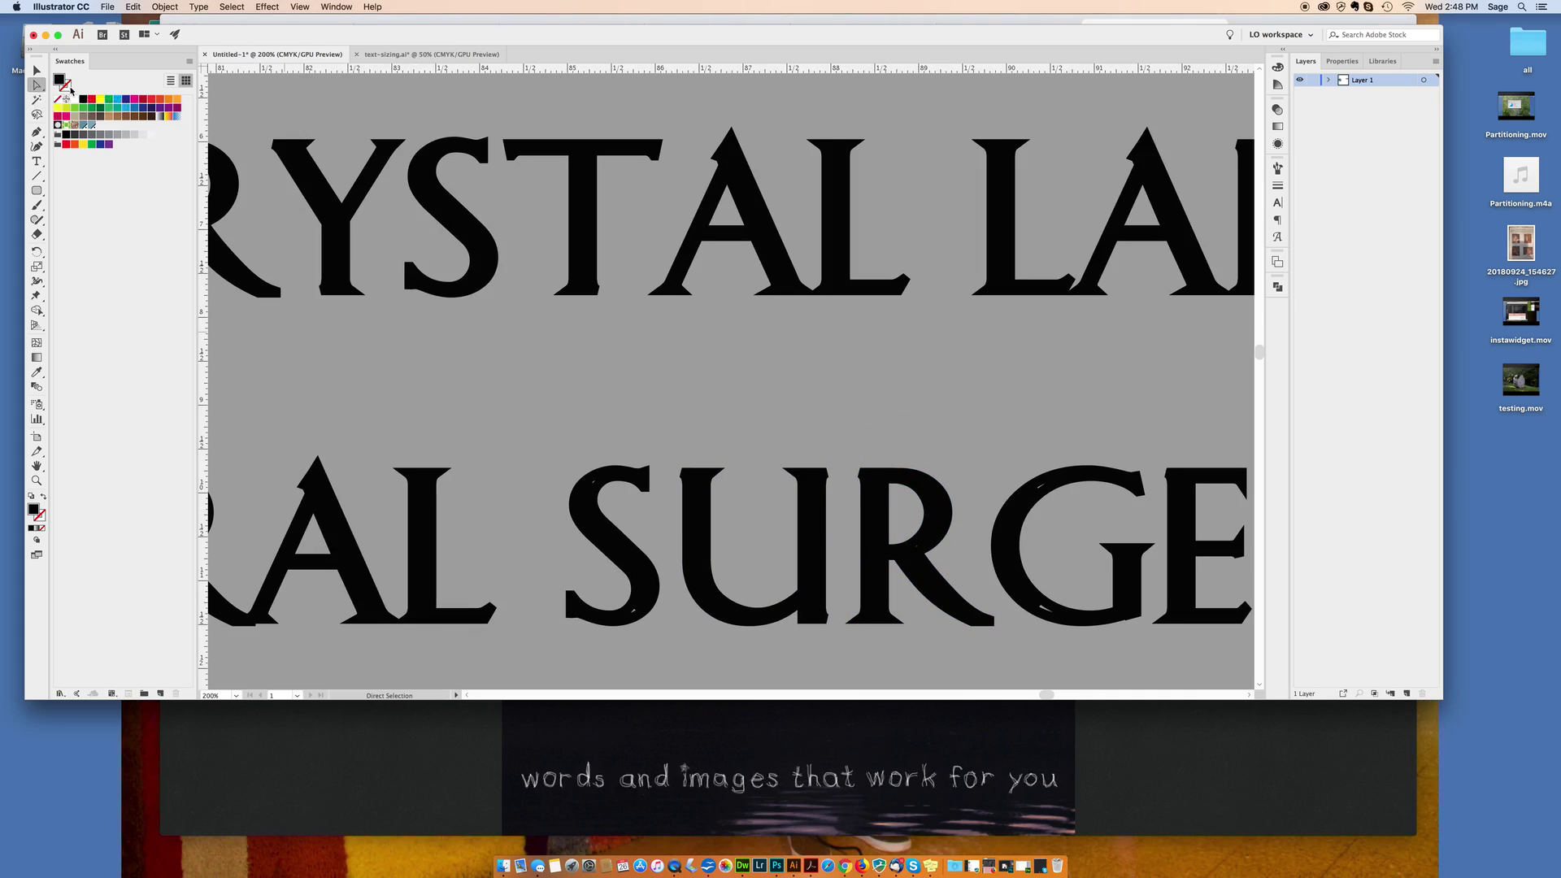
pyautogui.click(1043, 492)
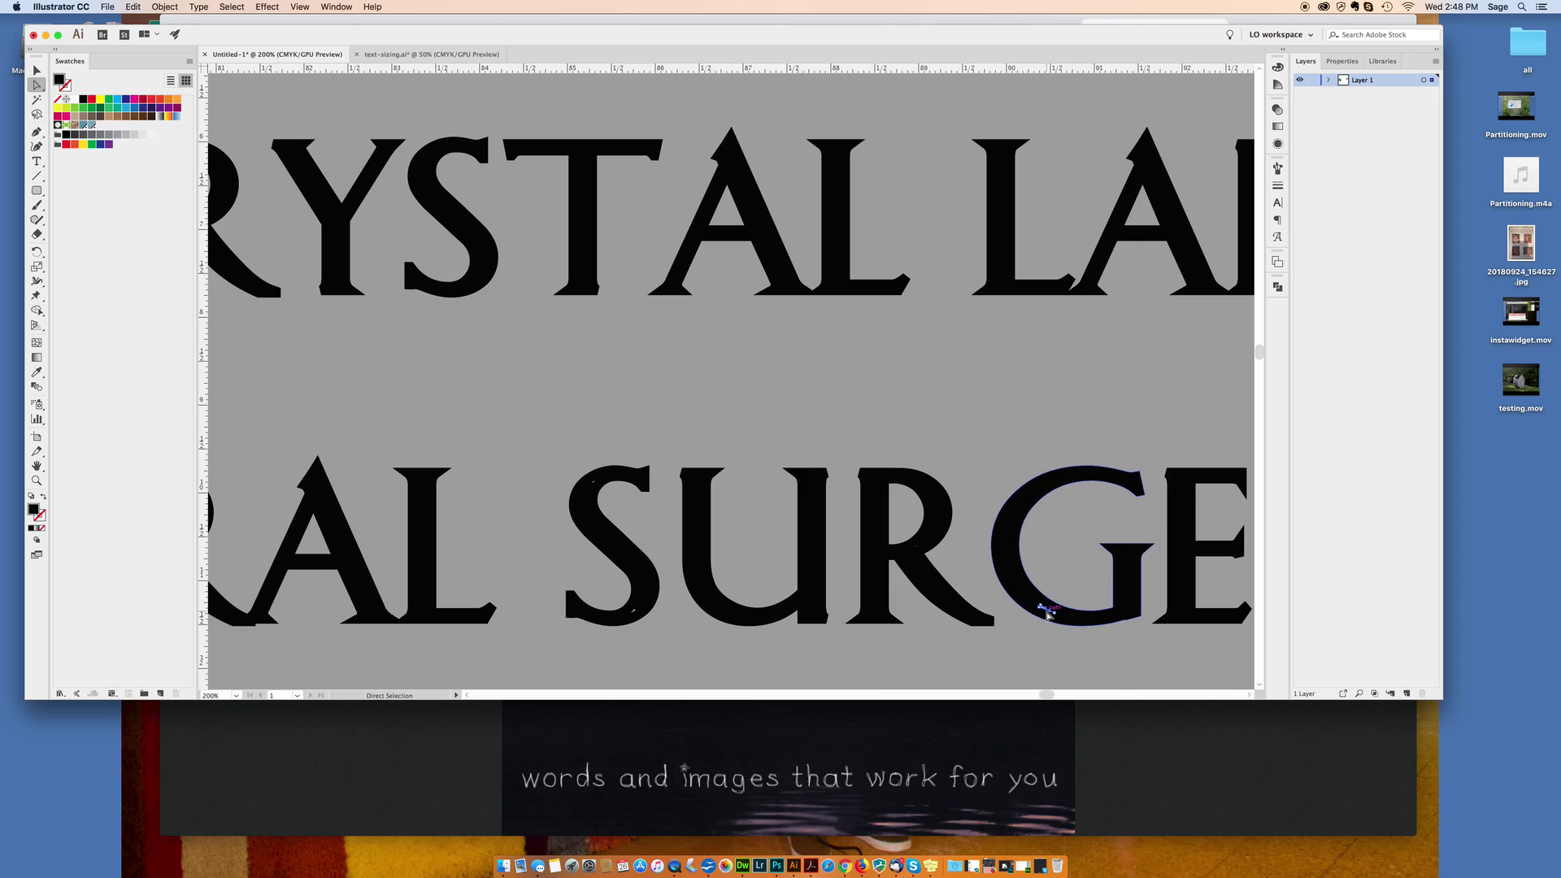
pyautogui.click(918, 548)
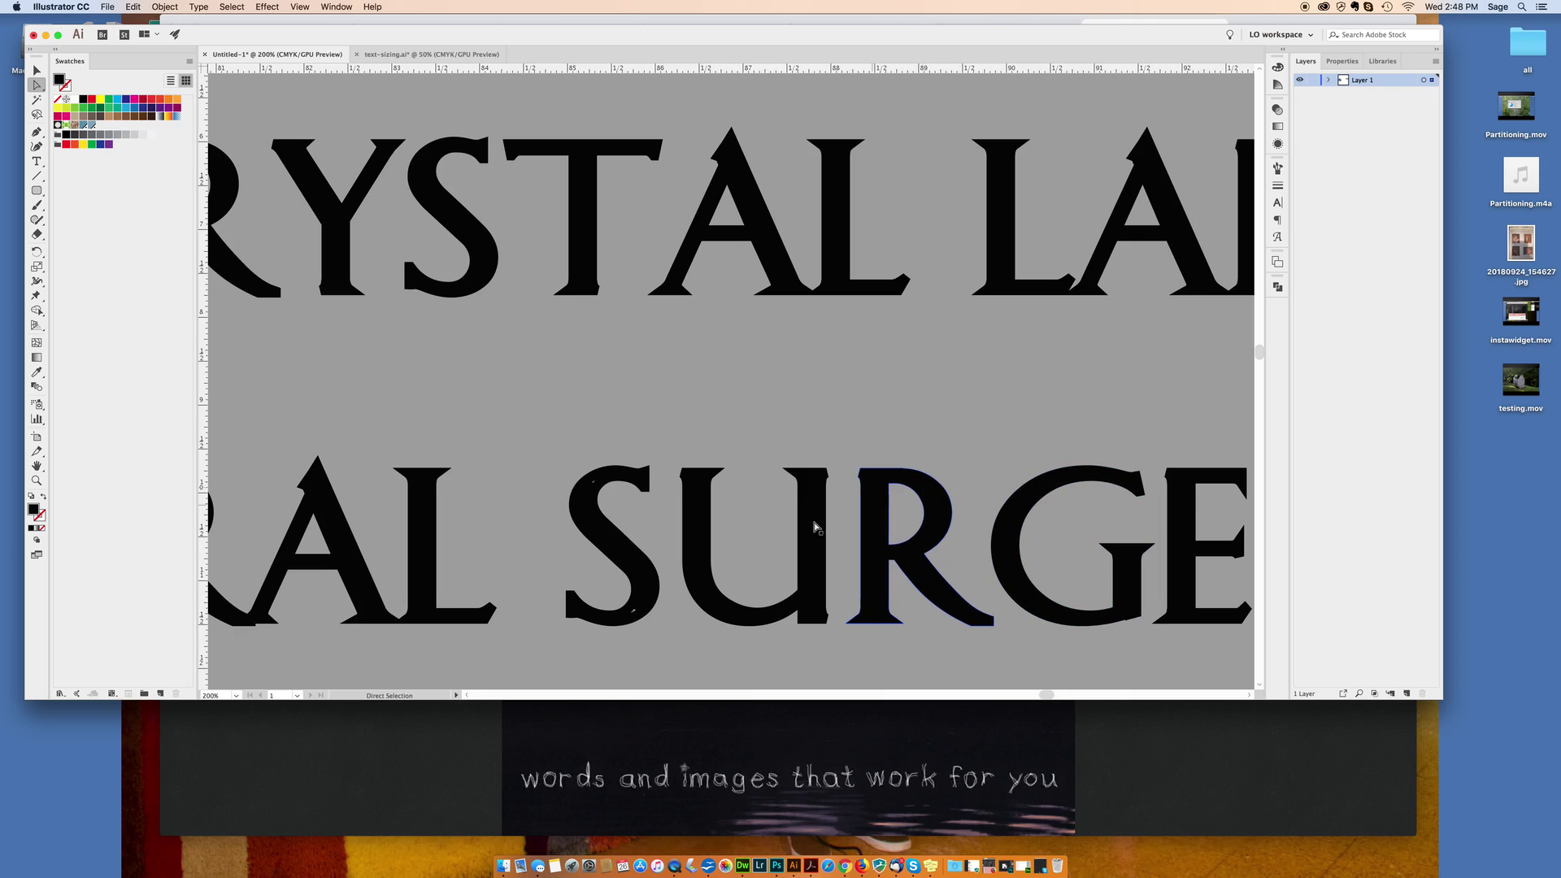
pyautogui.click(642, 613)
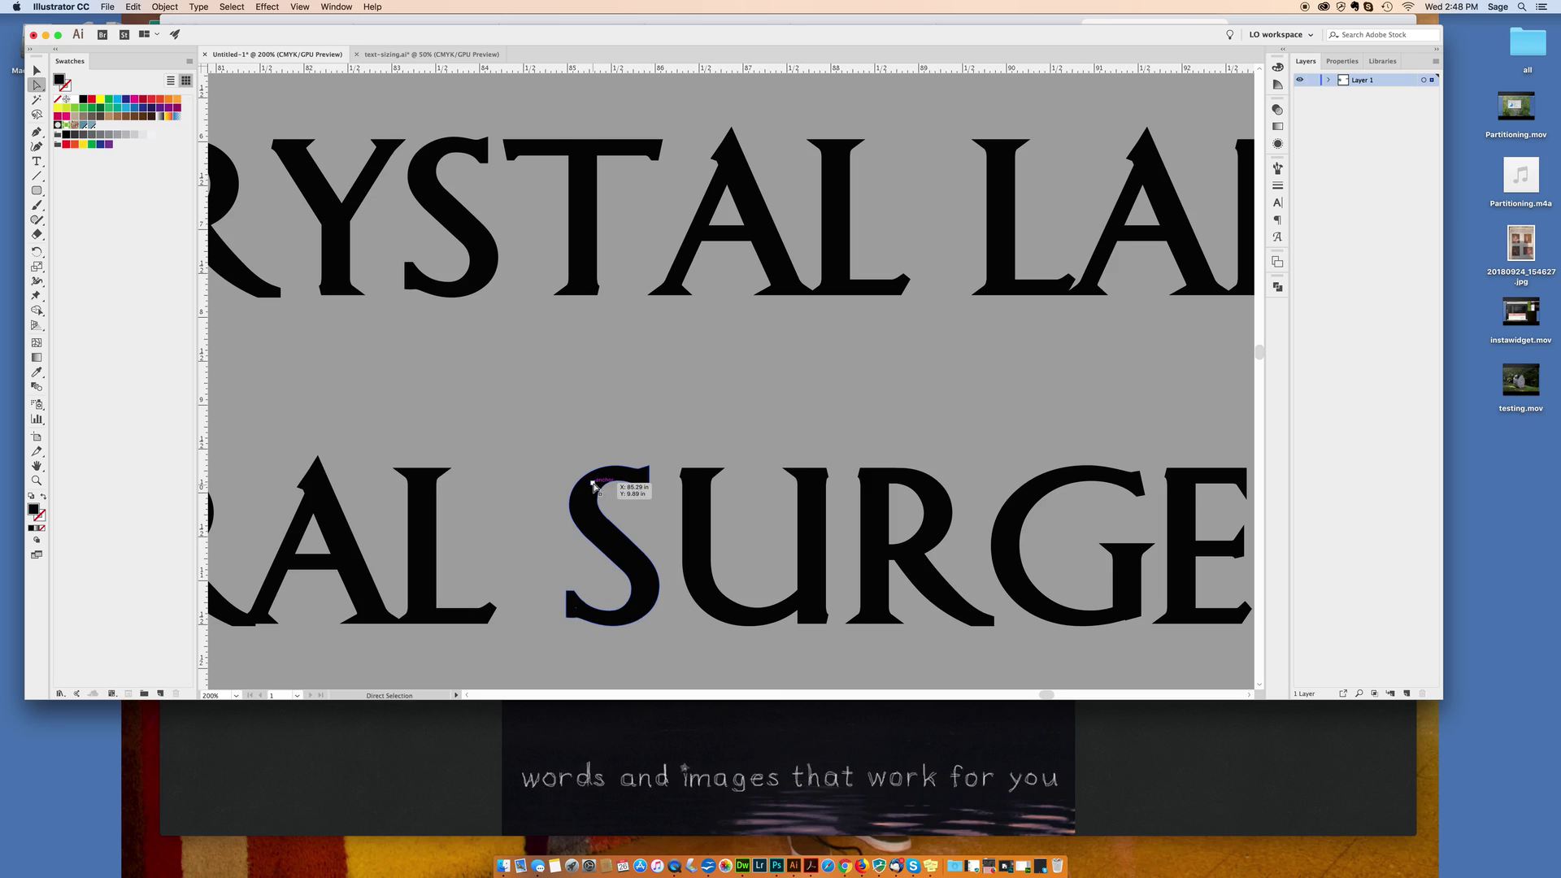
pyautogui.click(577, 609)
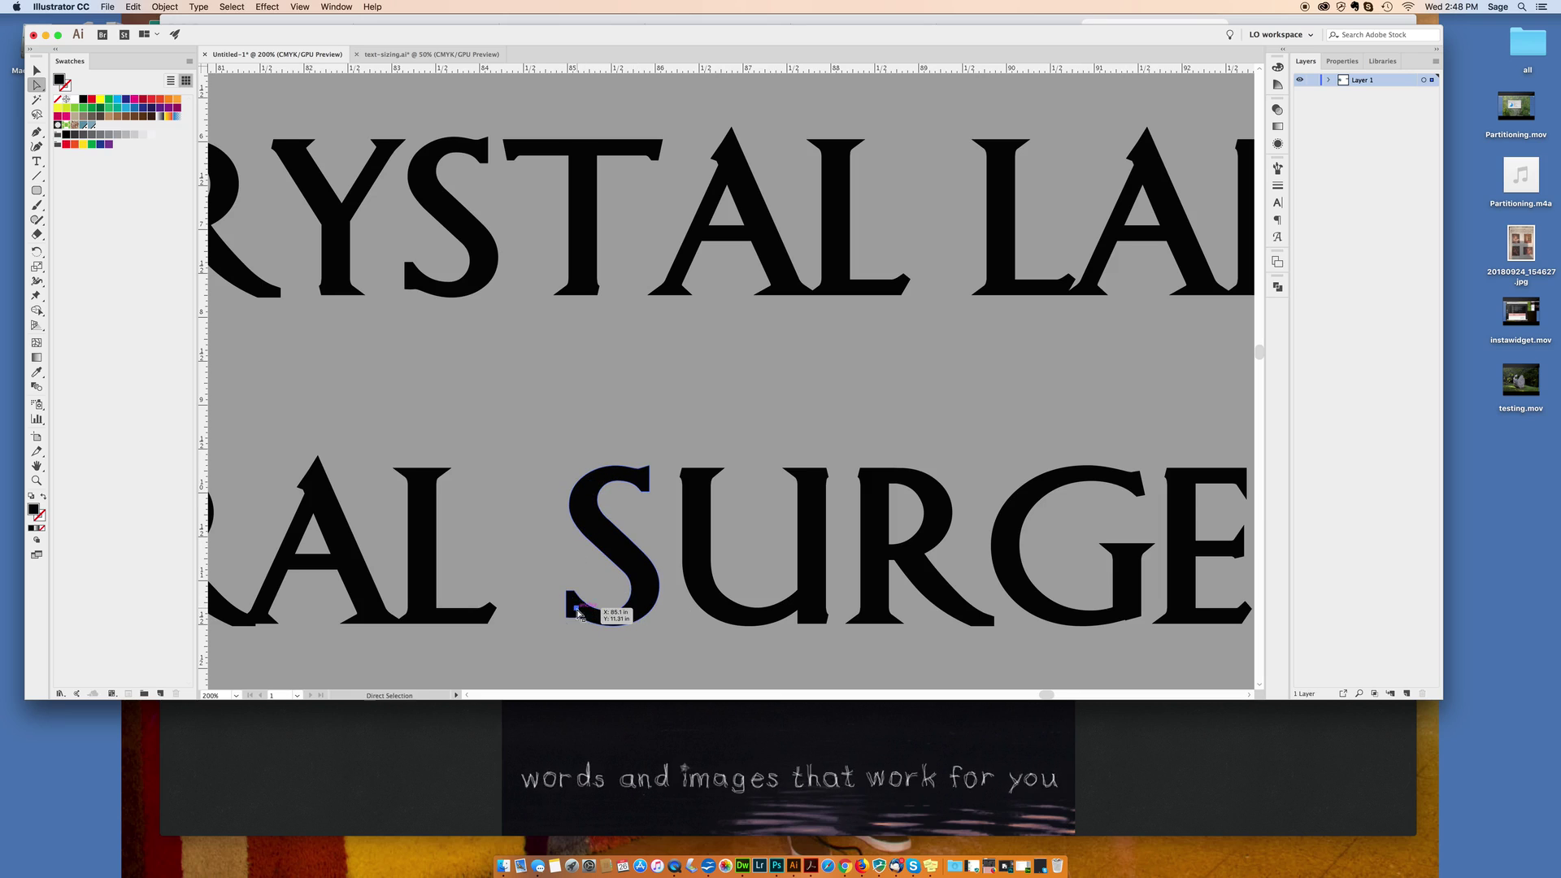
pyautogui.hscroll(-5, 511, 621)
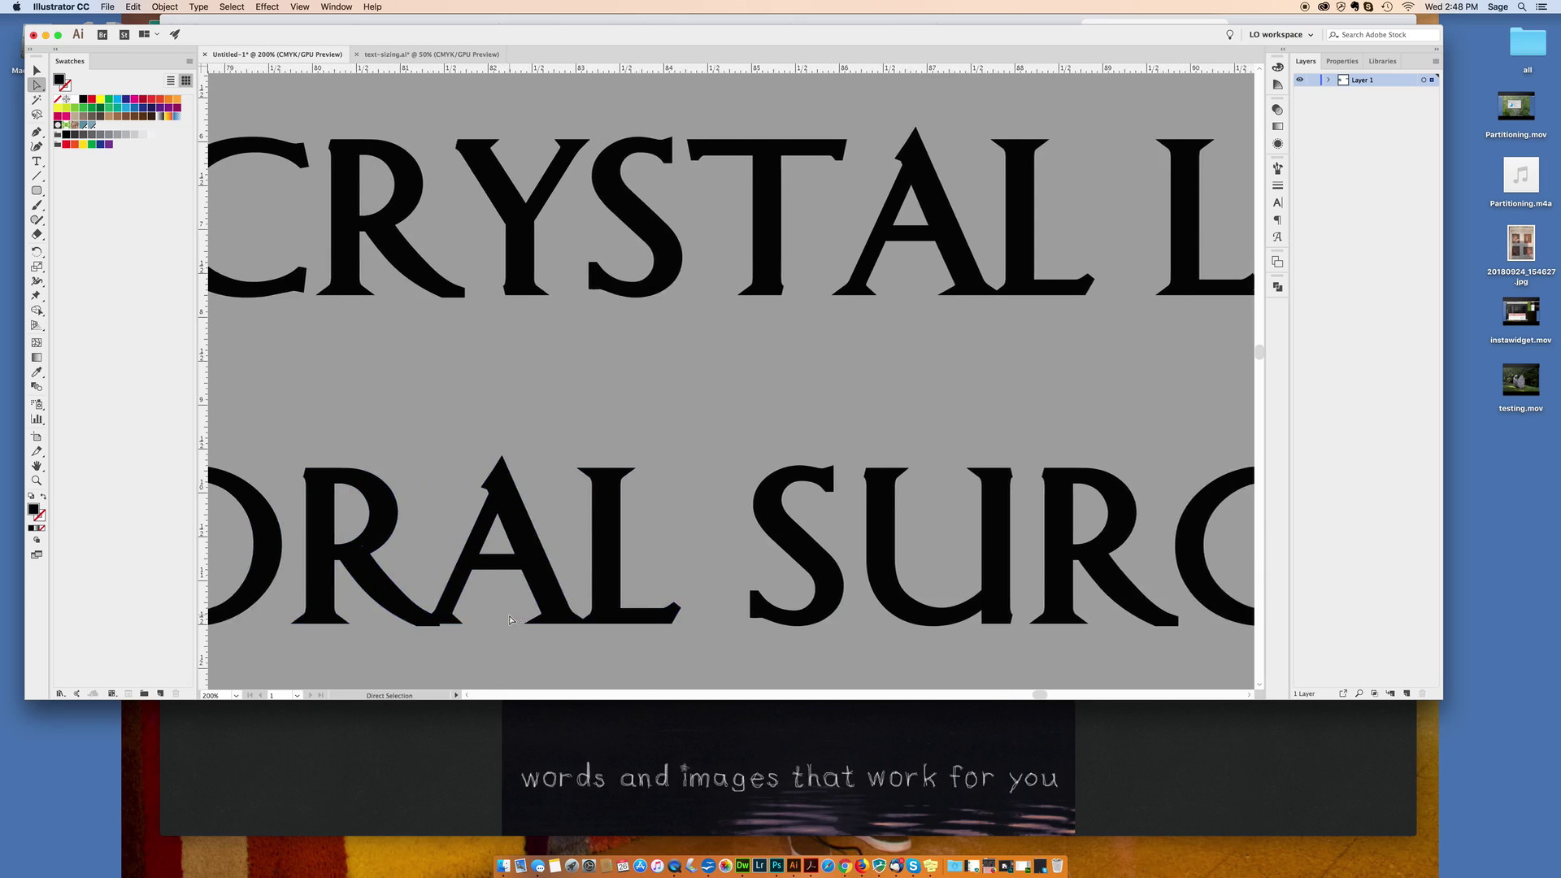
pyautogui.hscroll(-5, 510, 621)
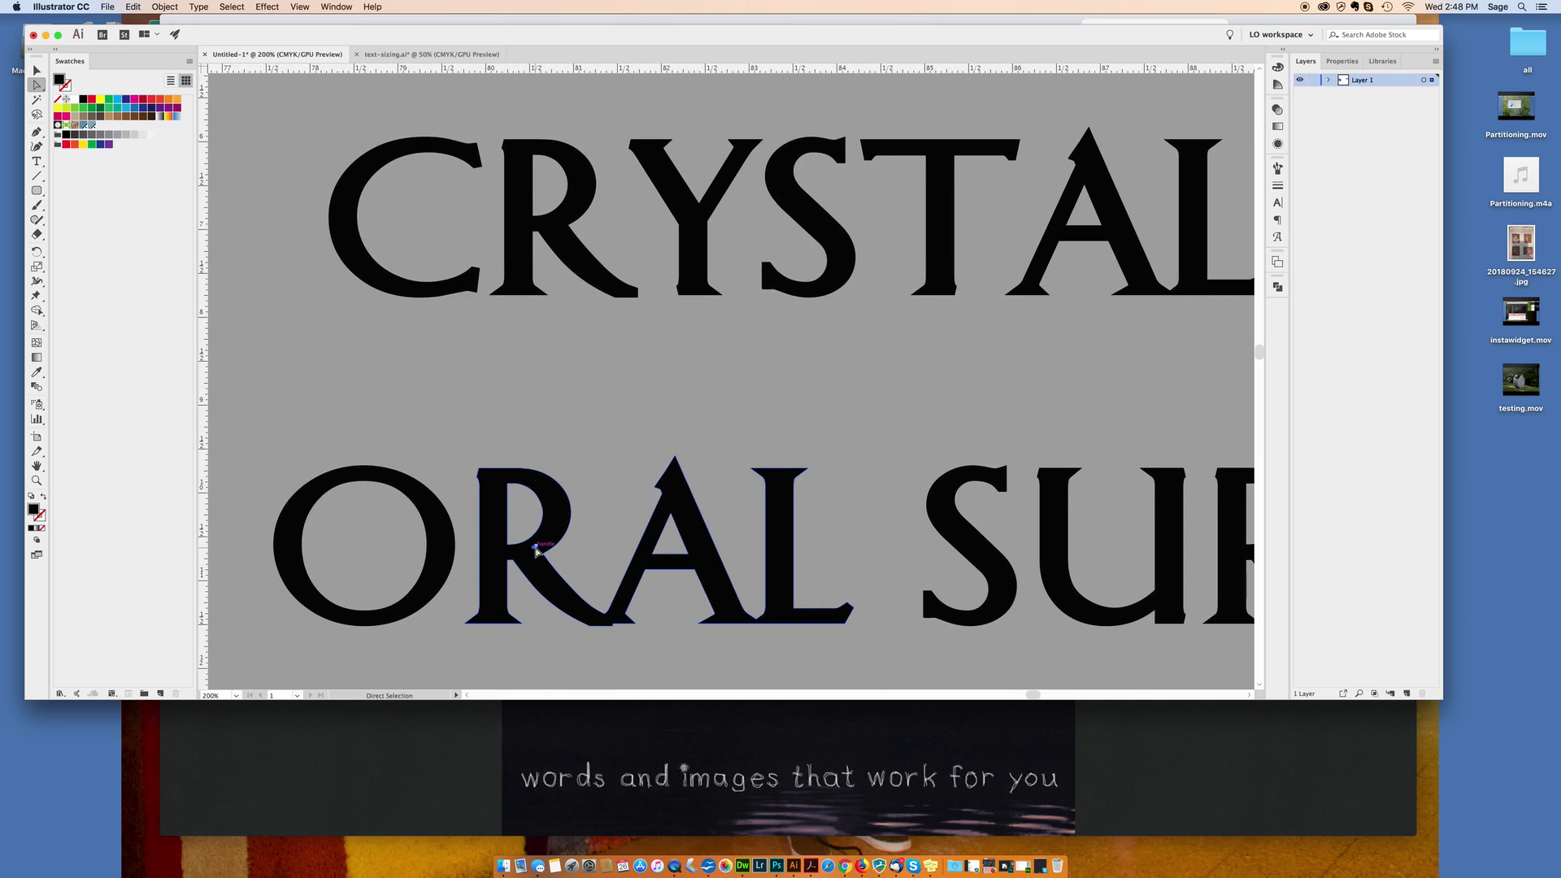
pyautogui.click(539, 488)
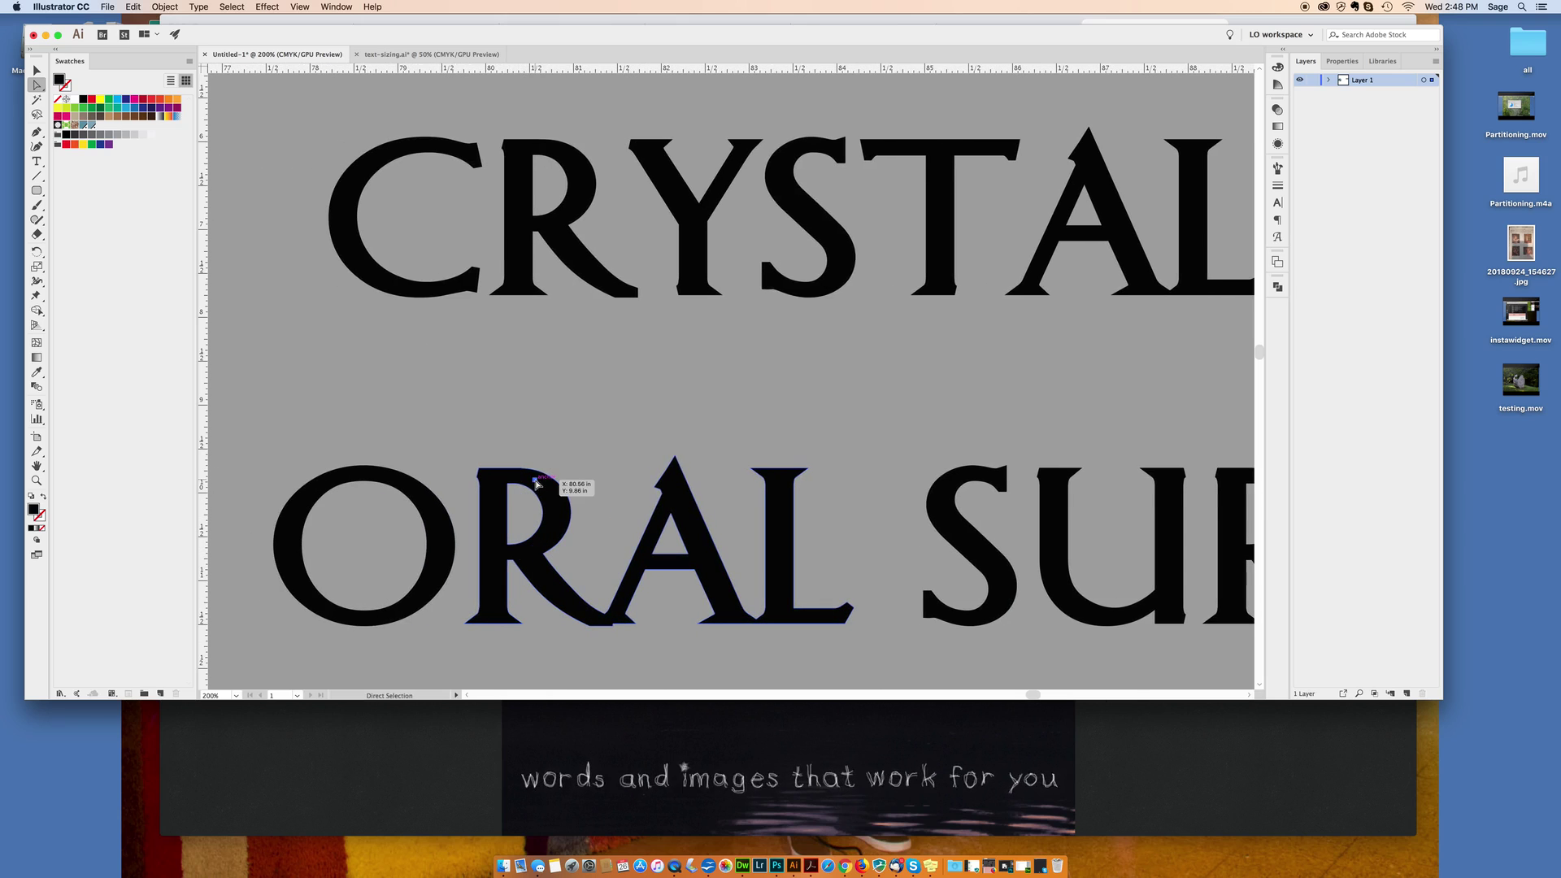
pyautogui.press('v')
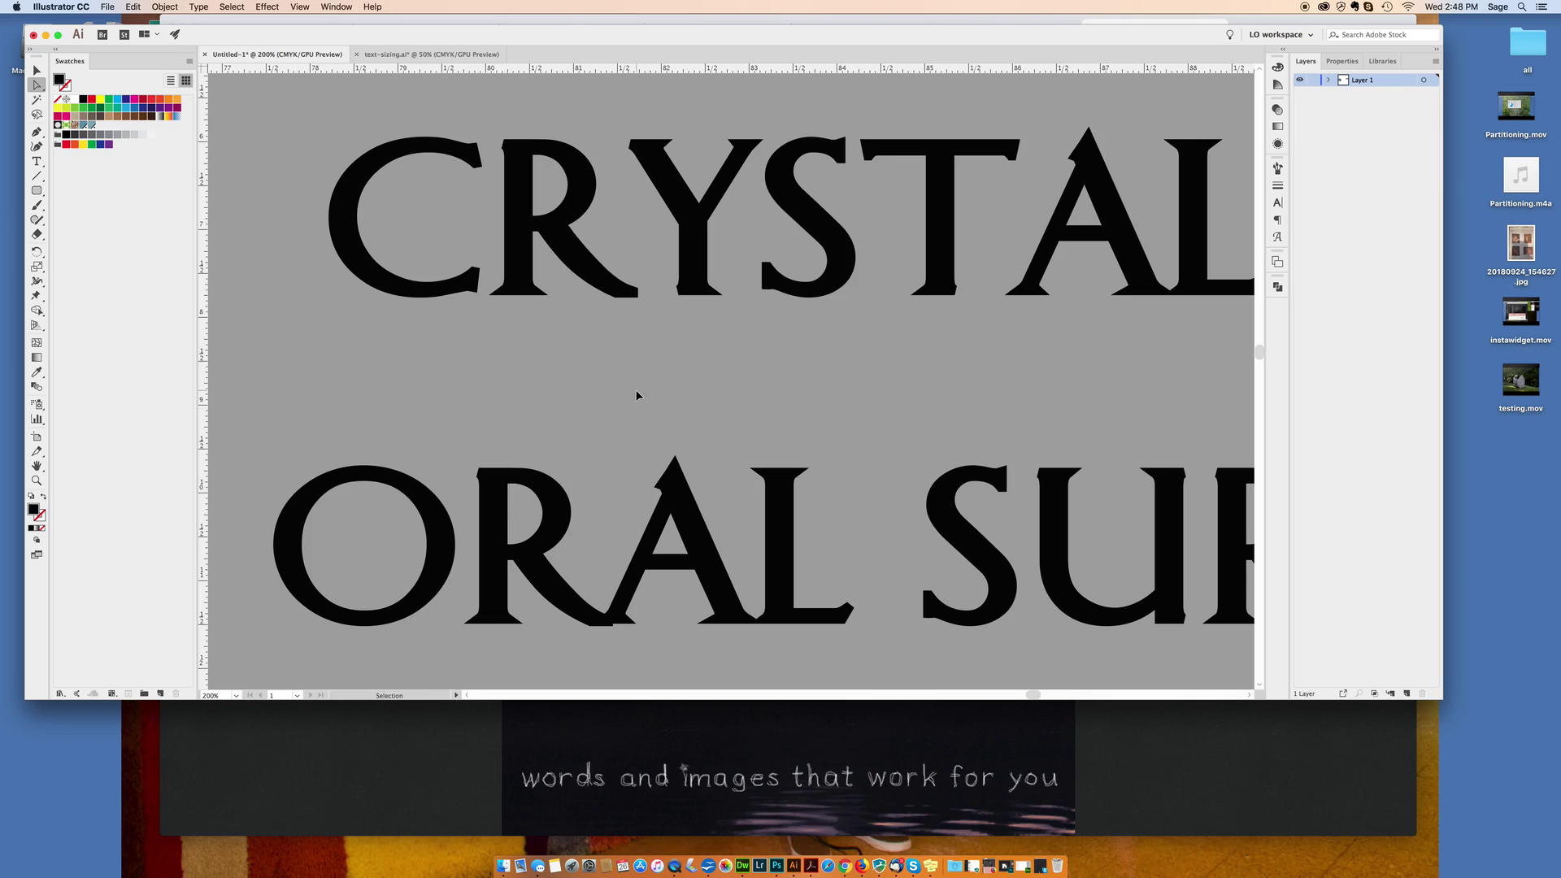
# Select both text lines and inspect the anchor points and outlines of the whole text and of single letters in SURGERY.
pyautogui.press('super+minus')
pyautogui.press('super+minus')
pyautogui.press('super+minus')
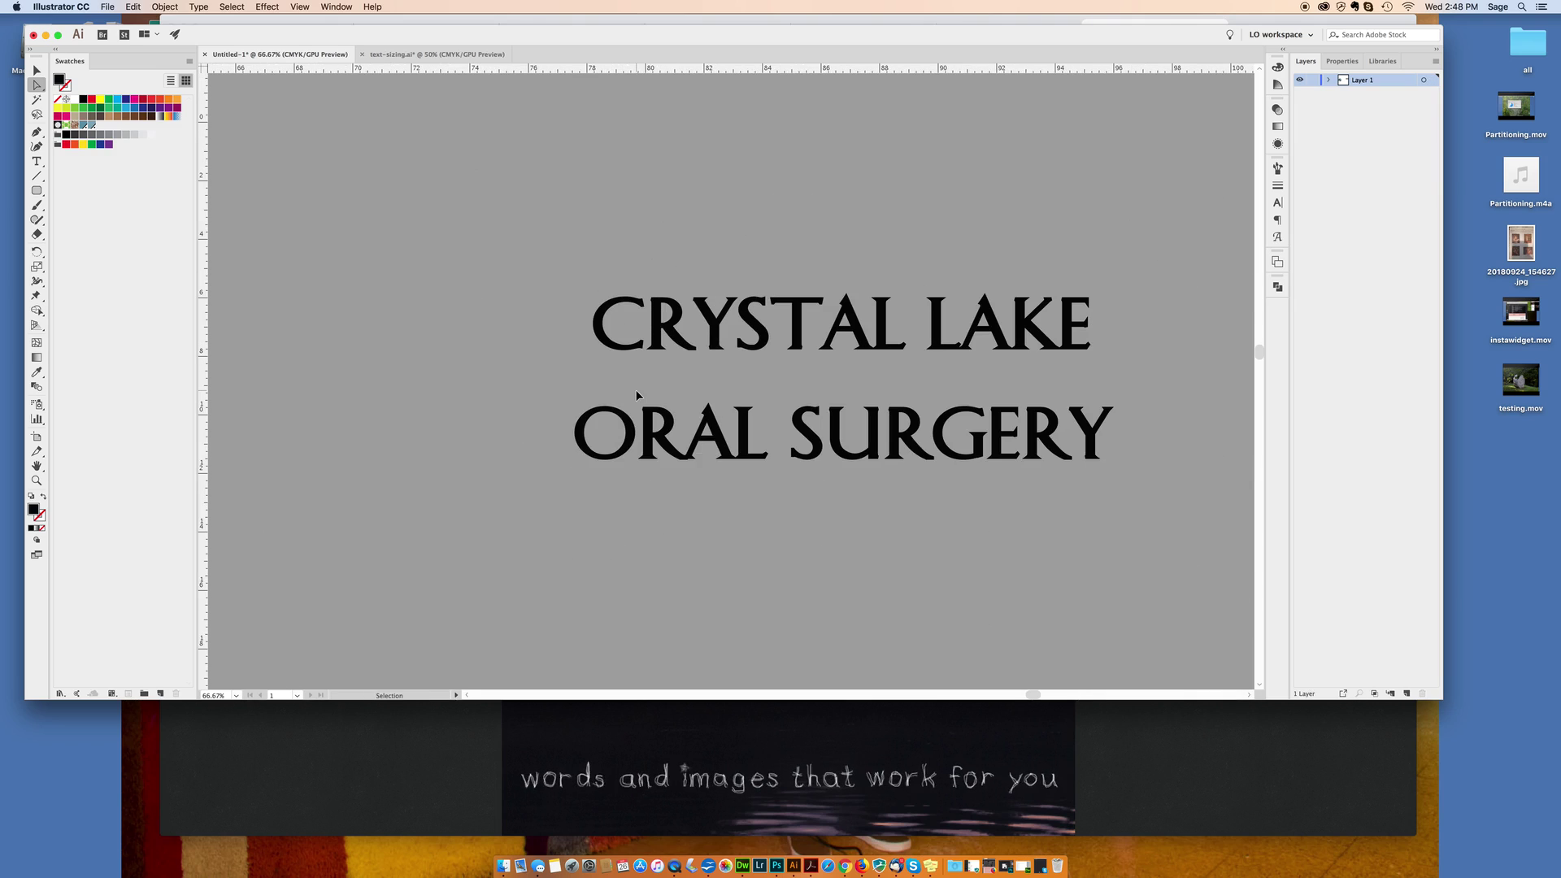
pyautogui.moveTo(521, 232); pyautogui.dragTo(1130, 574)
pyautogui.press('v')
pyautogui.press('super+plus')
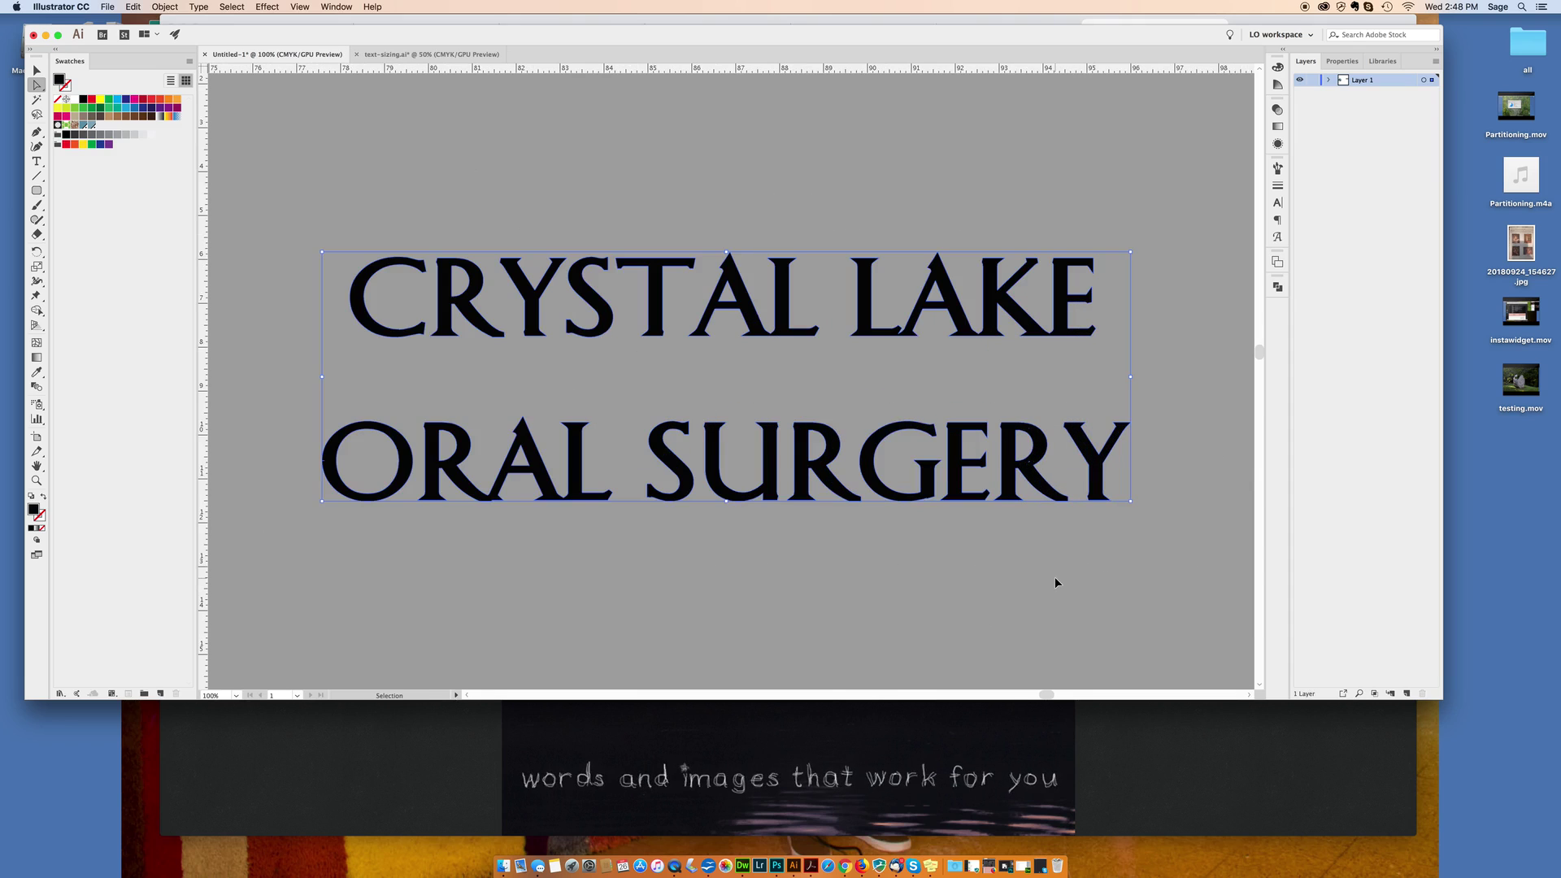
pyautogui.press('a')
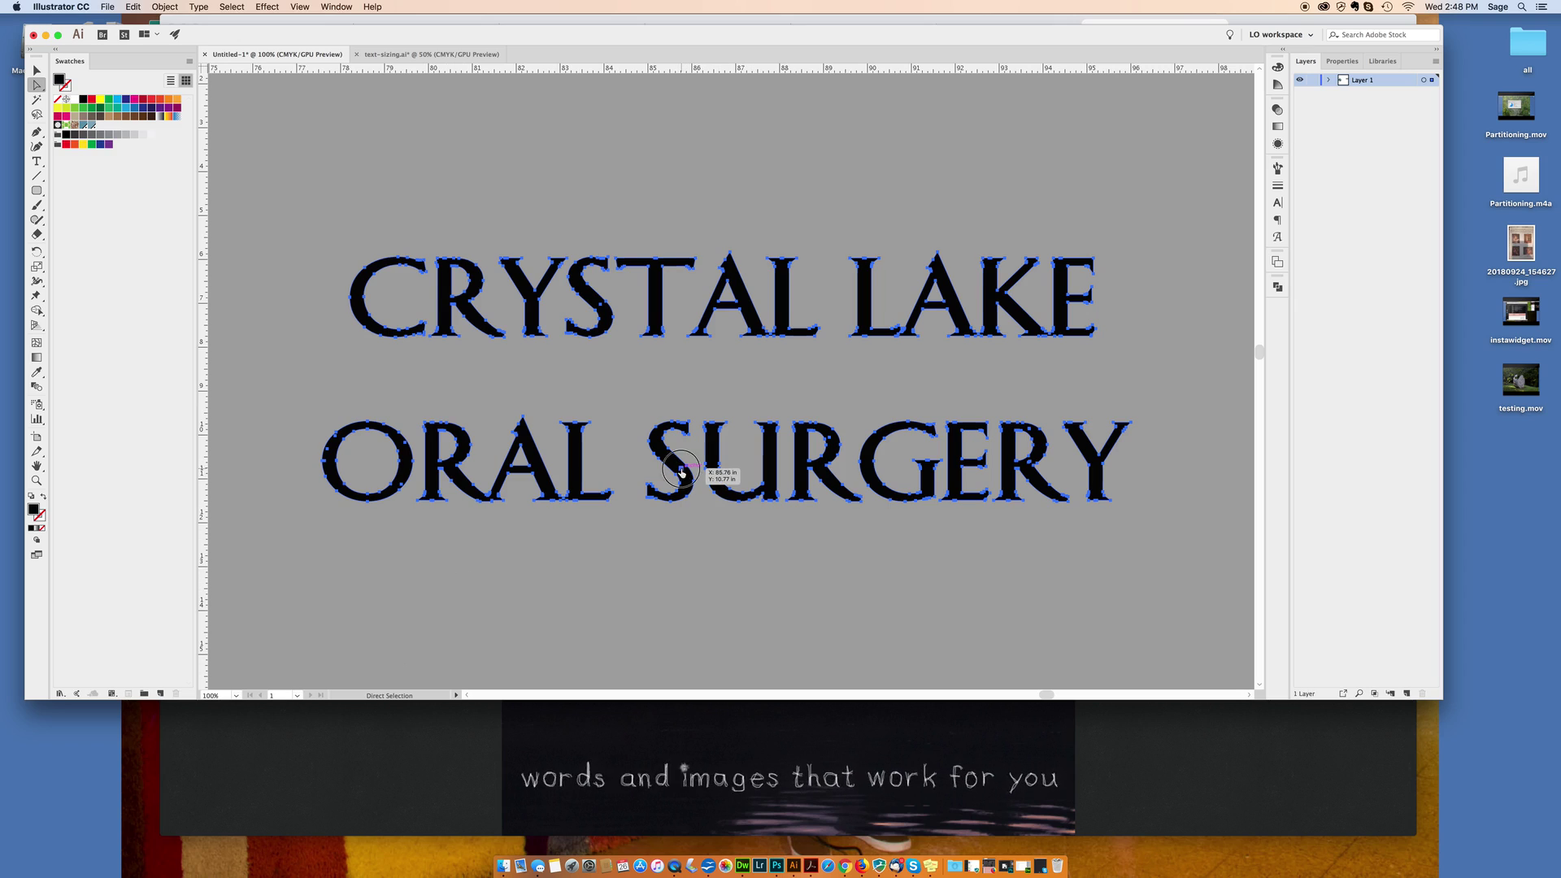
pyautogui.click(682, 472)
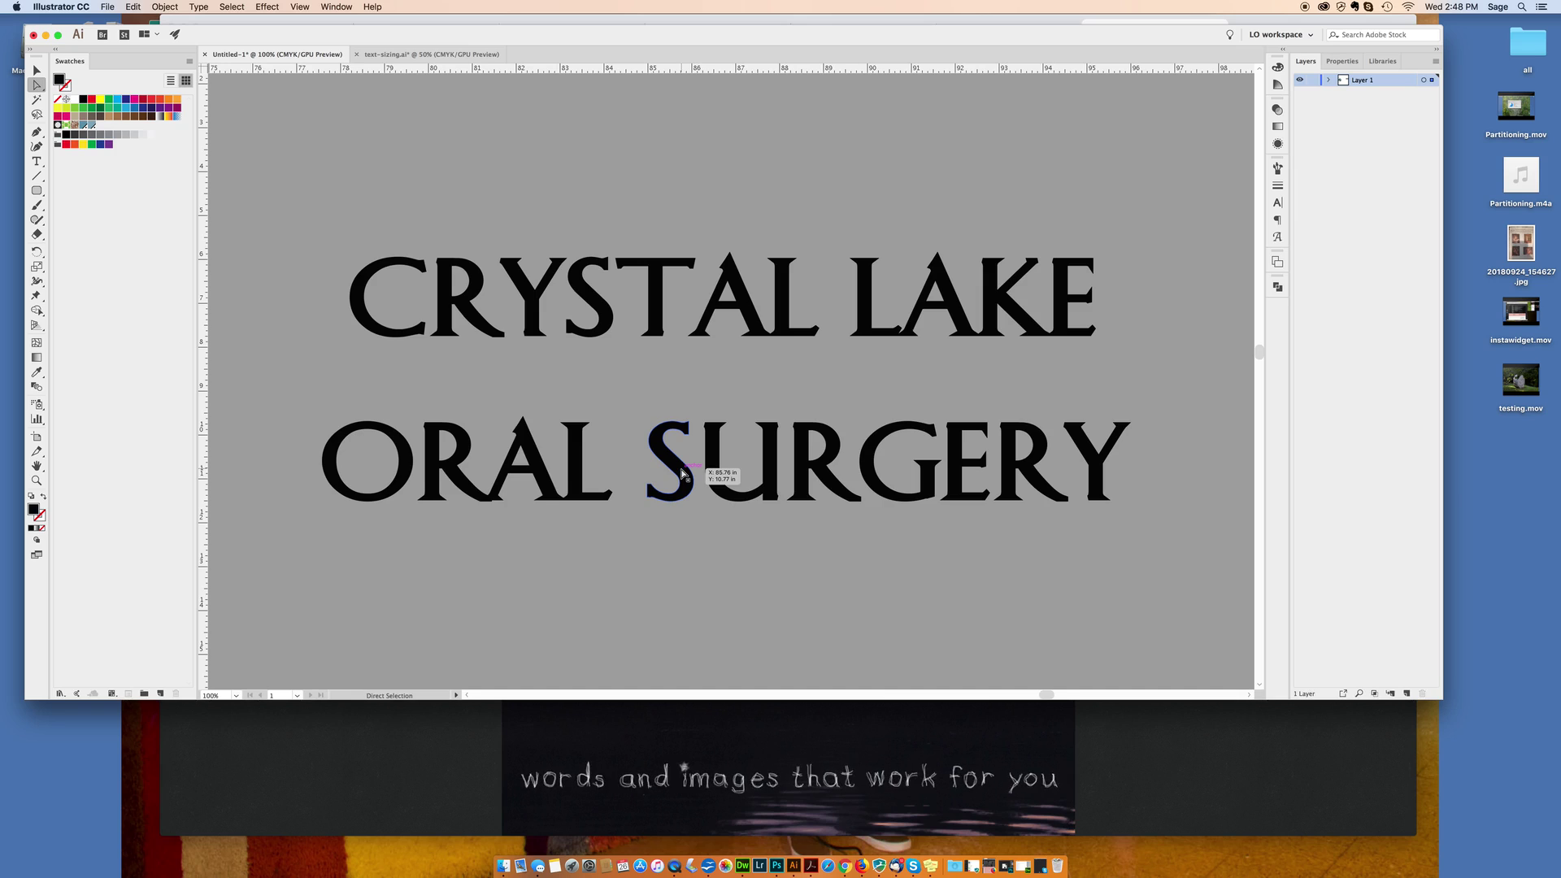
pyautogui.moveTo(328, 217); pyautogui.dragTo(1211, 661)
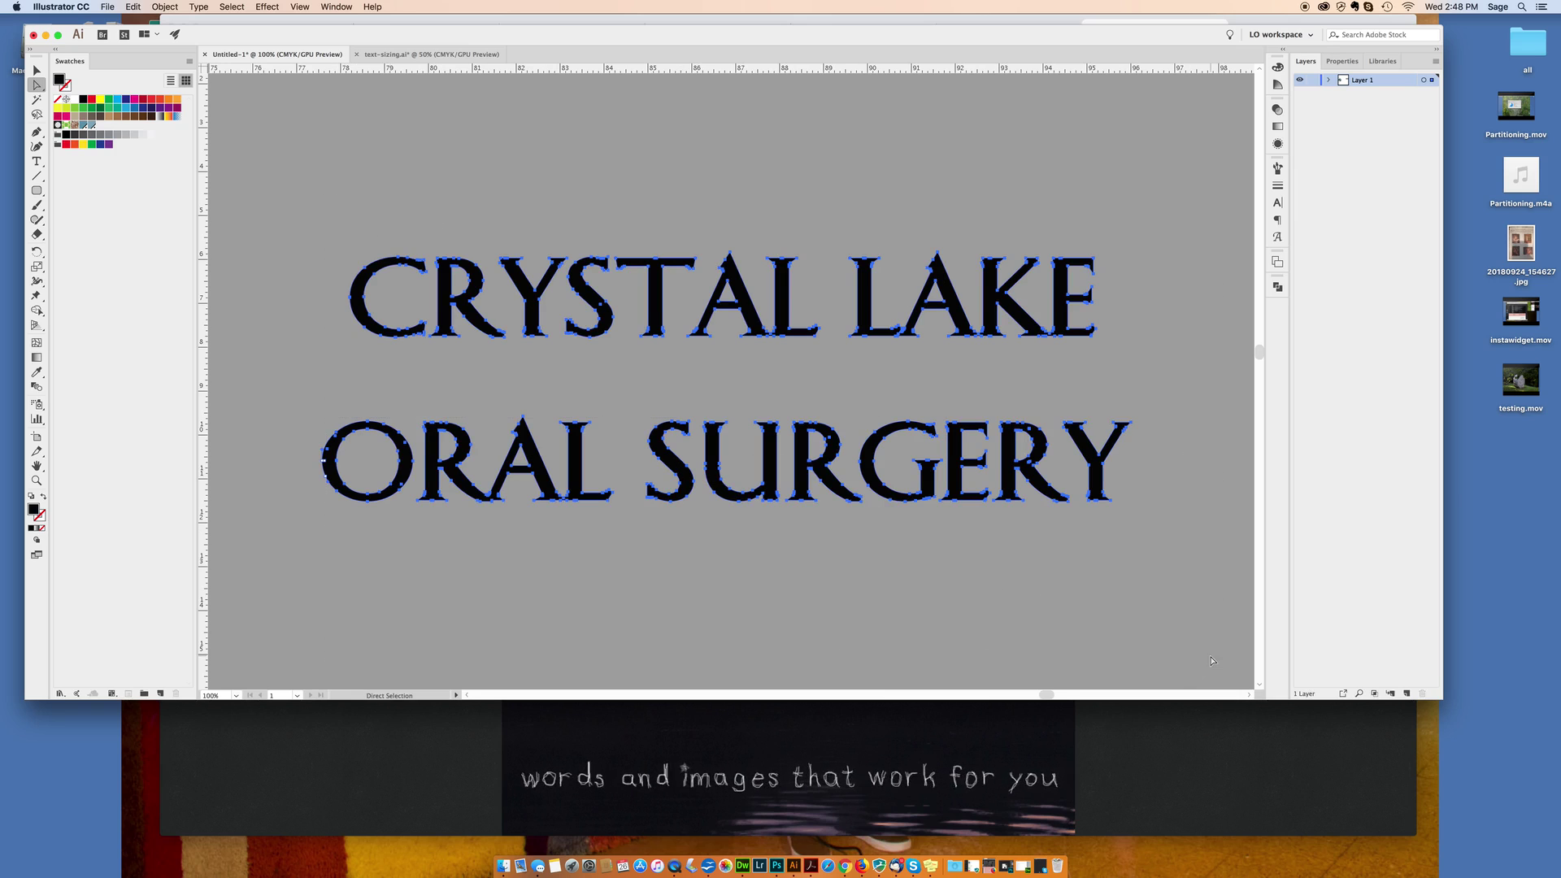
pyautogui.click(830, 438)
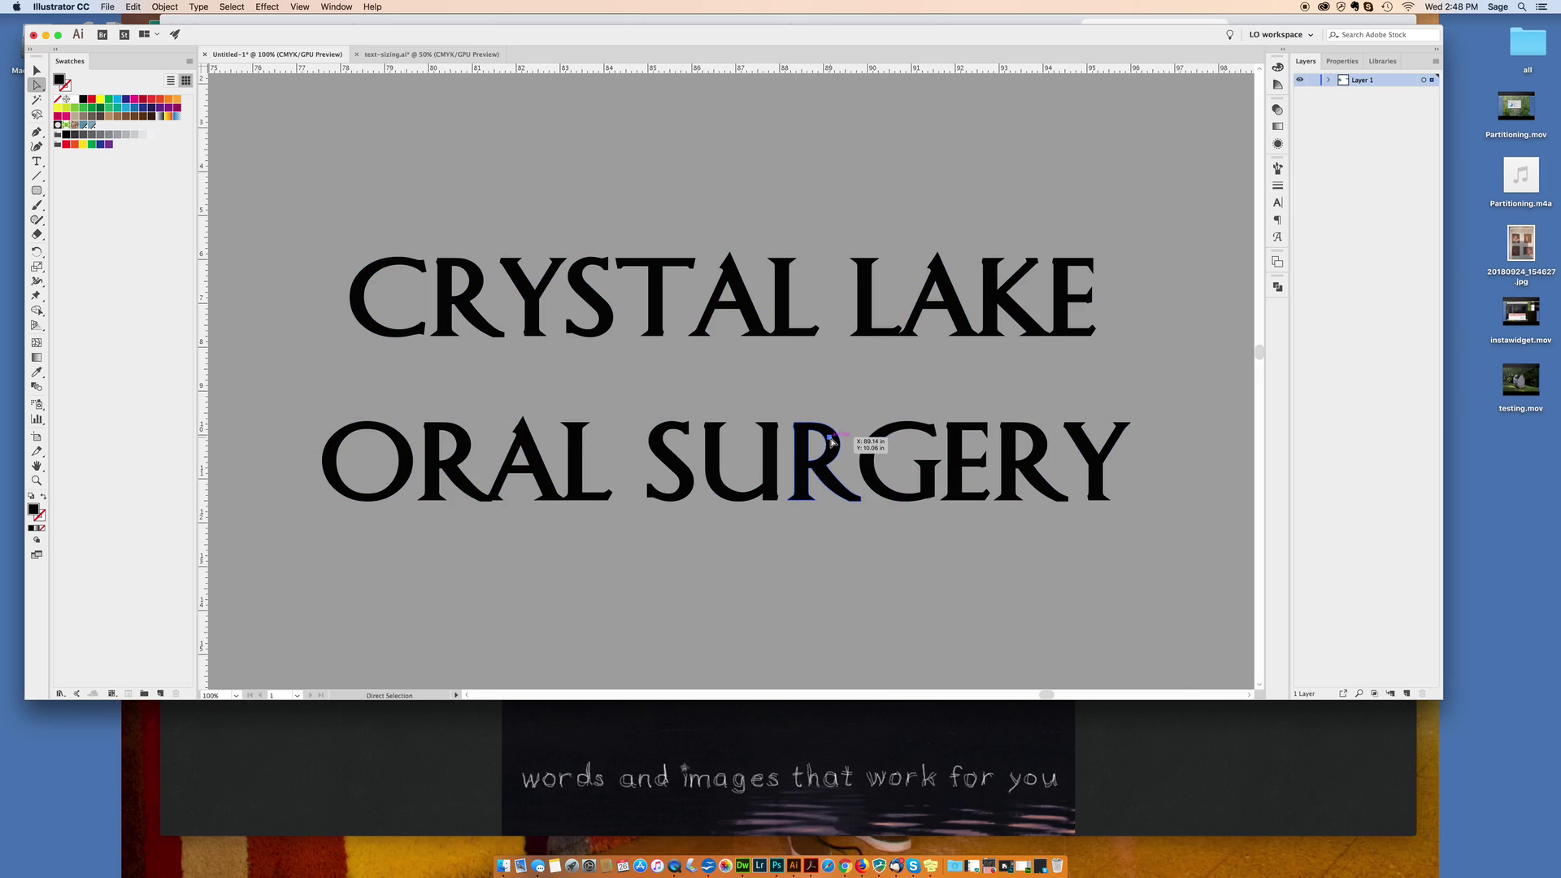
pyautogui.click(943, 529)
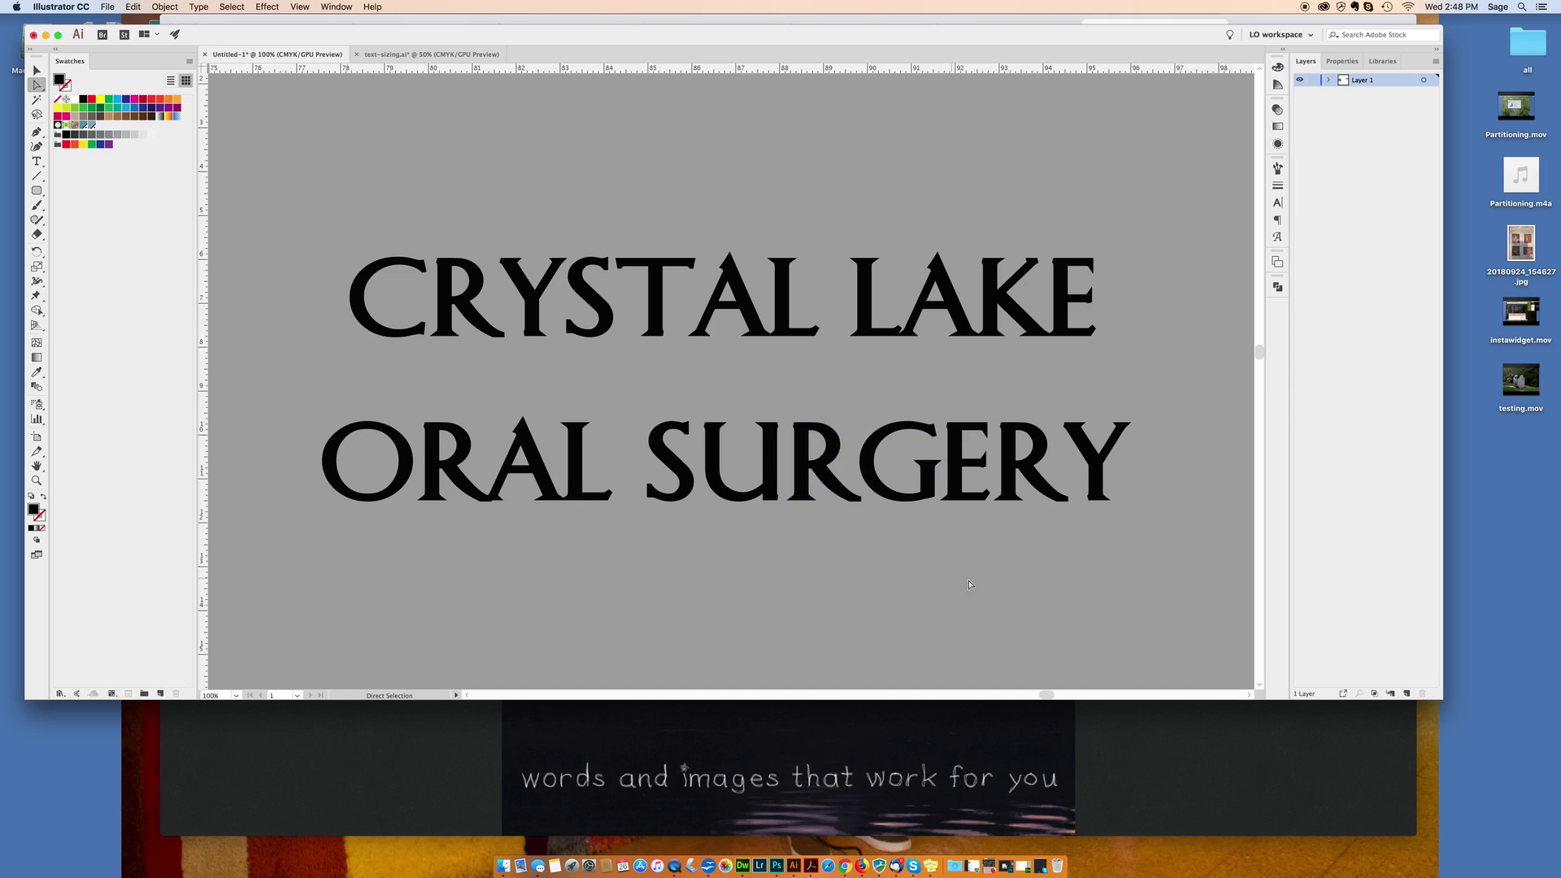
pyautogui.moveTo(316, 197); pyautogui.dragTo(1159, 537)
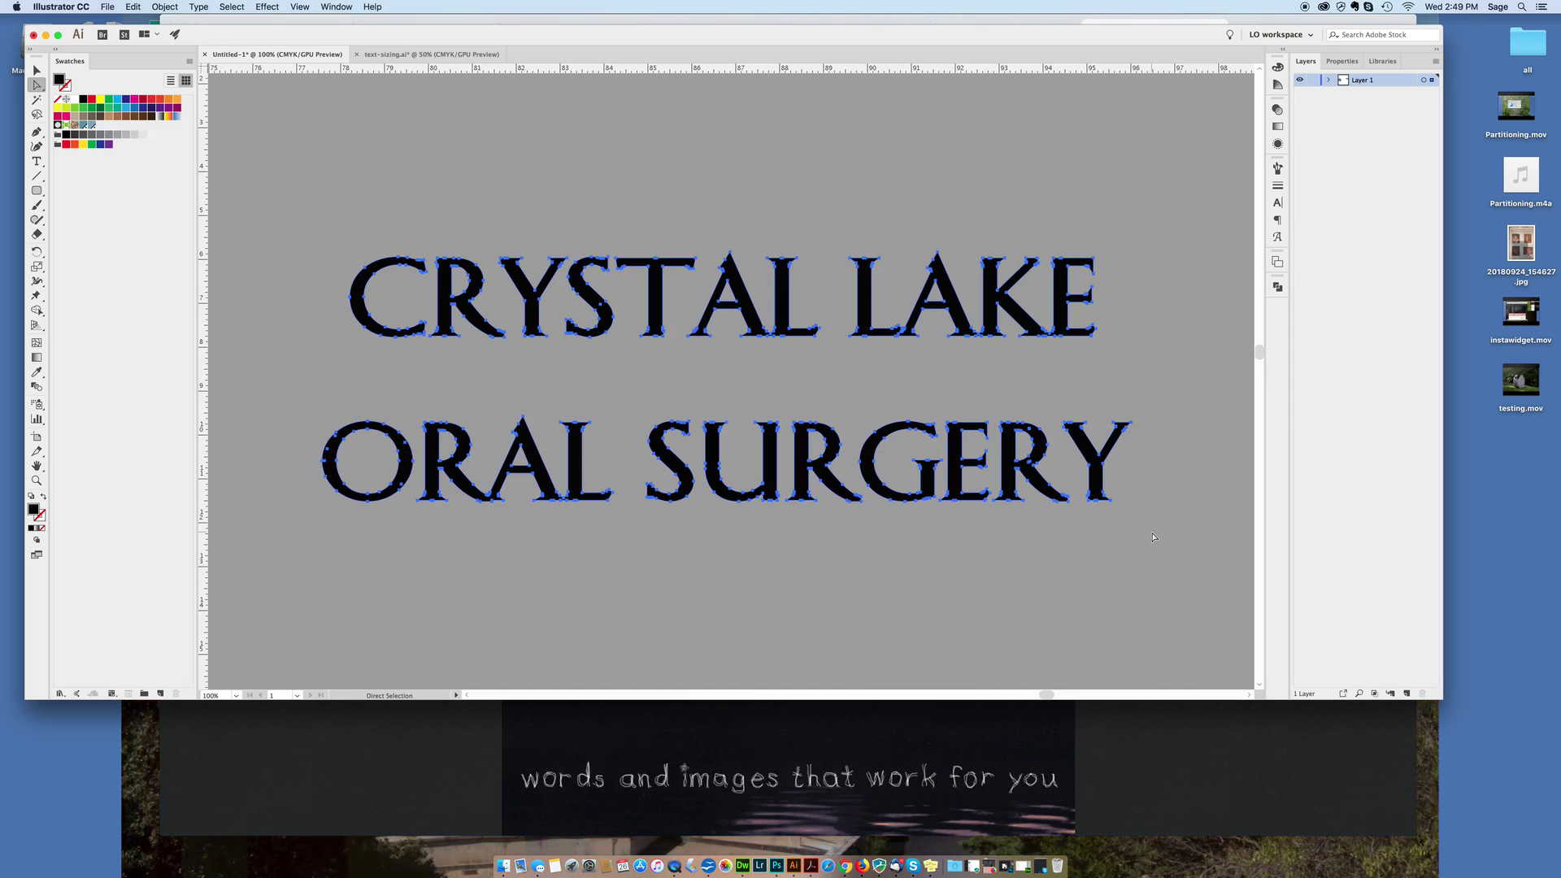
pyautogui.click(1030, 430)
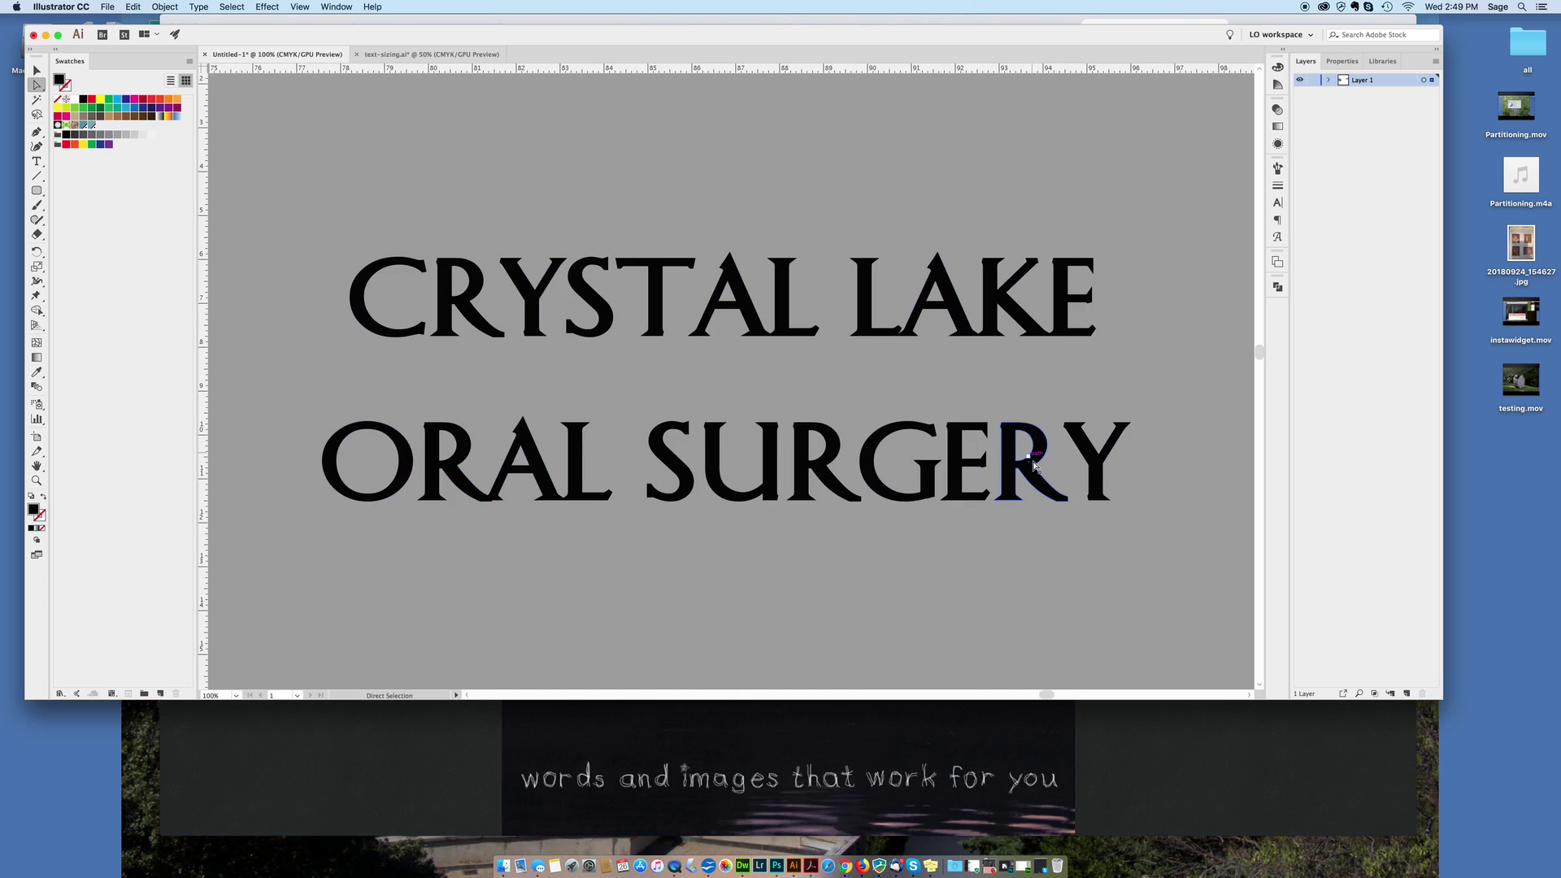
pyautogui.click(929, 477)
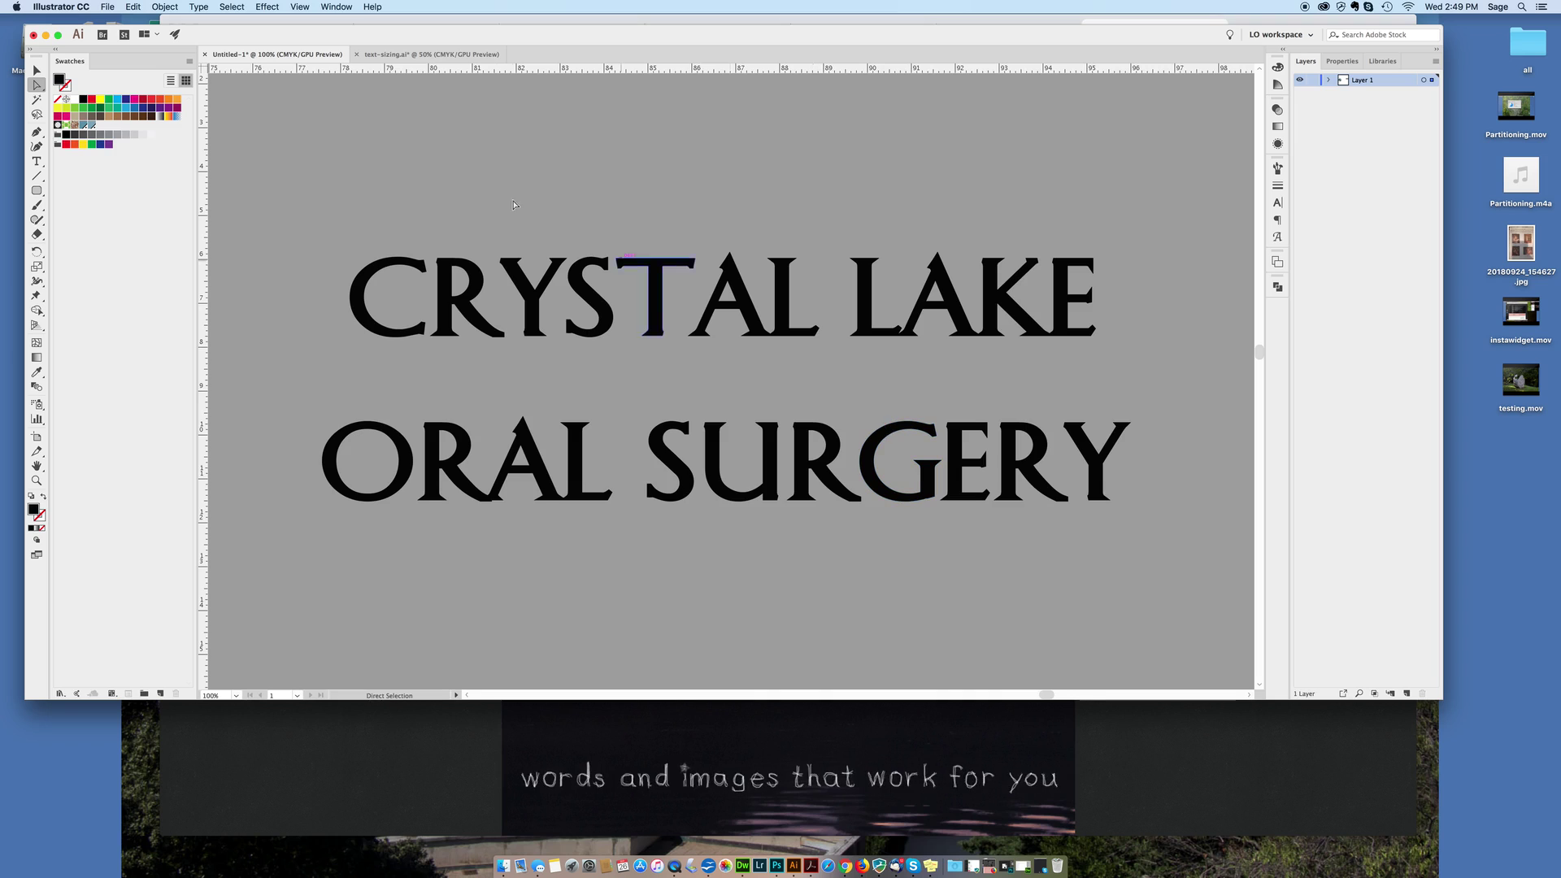
pyautogui.moveTo(282, 217); pyautogui.dragTo(1173, 627)
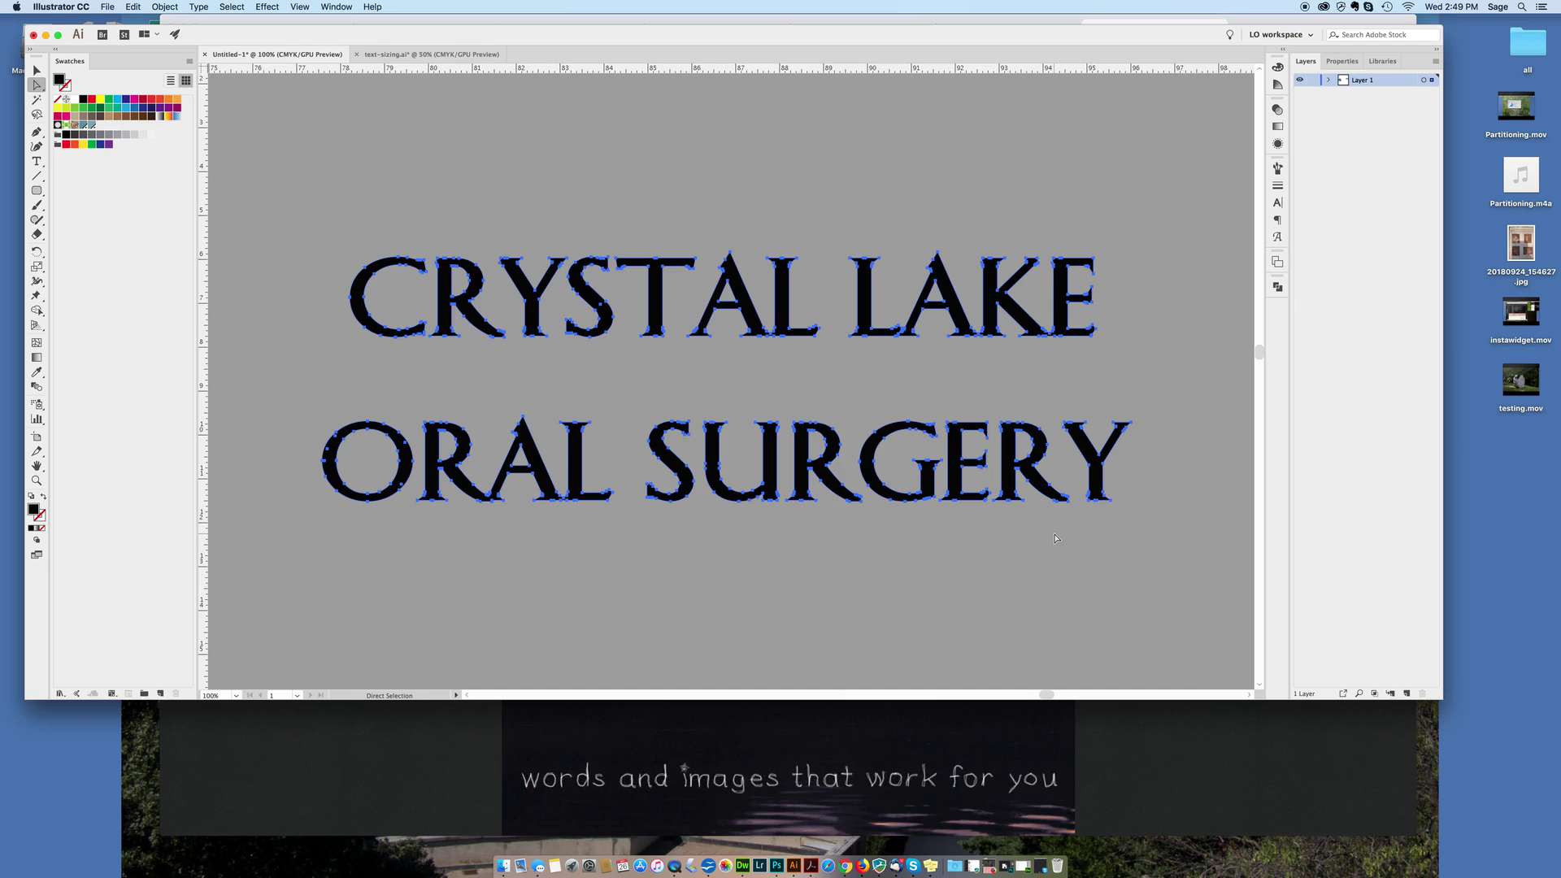
# Select only the CRYSTAL LAKE outlines, move them onto the artboard above the OMS circle and enlarge them.
pyautogui.press('super+minus')
pyautogui.press('super+minus')
pyautogui.press('super+minus')
pyautogui.press('super+minus')
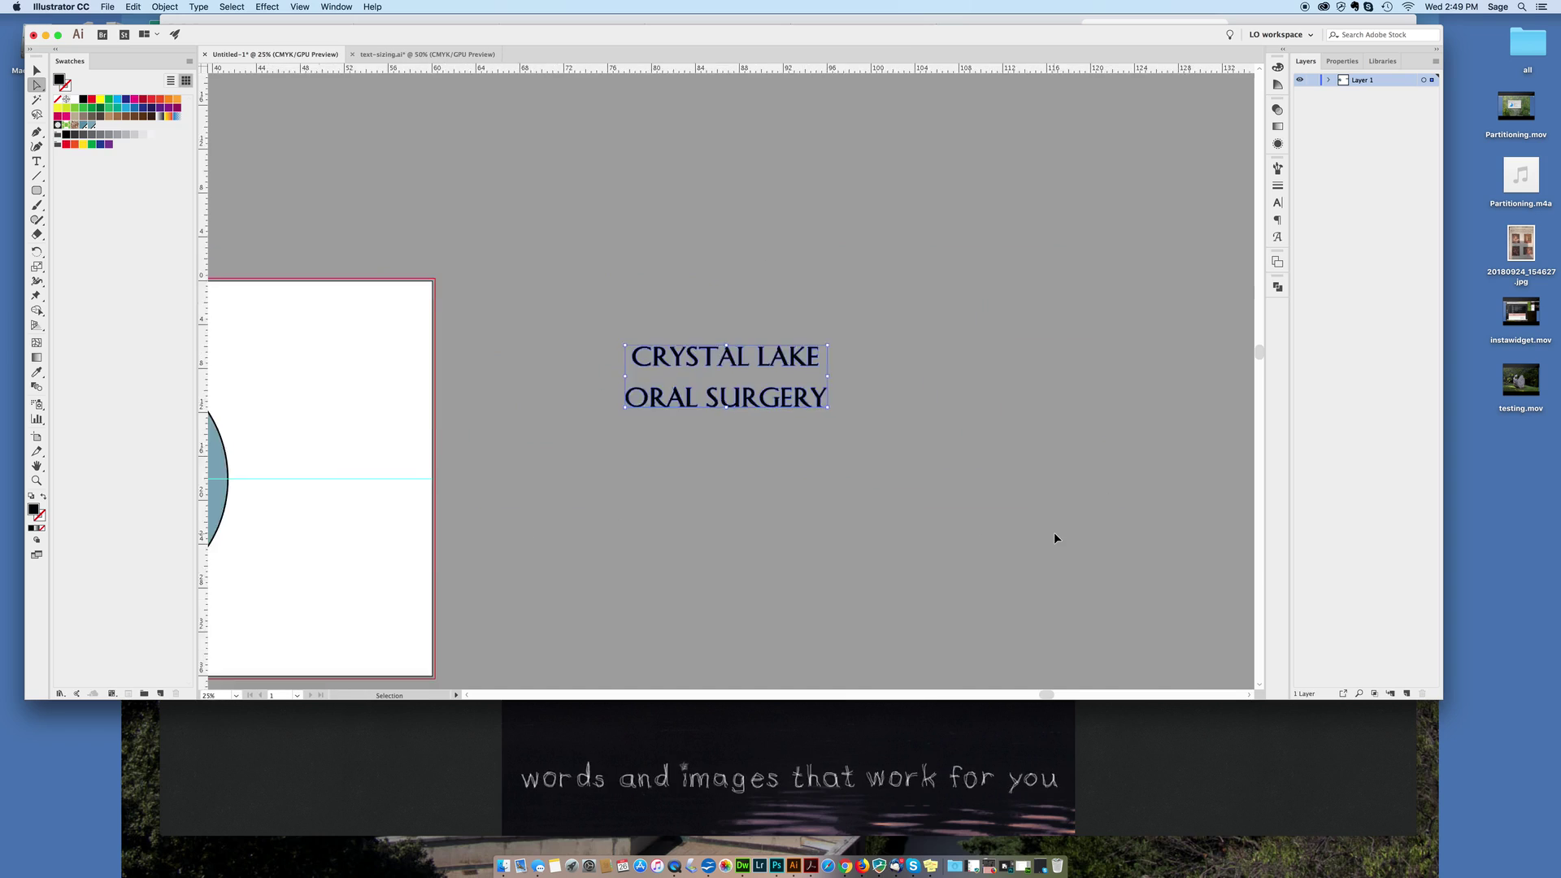
pyautogui.press('super+minus')
pyautogui.click(1055, 538)
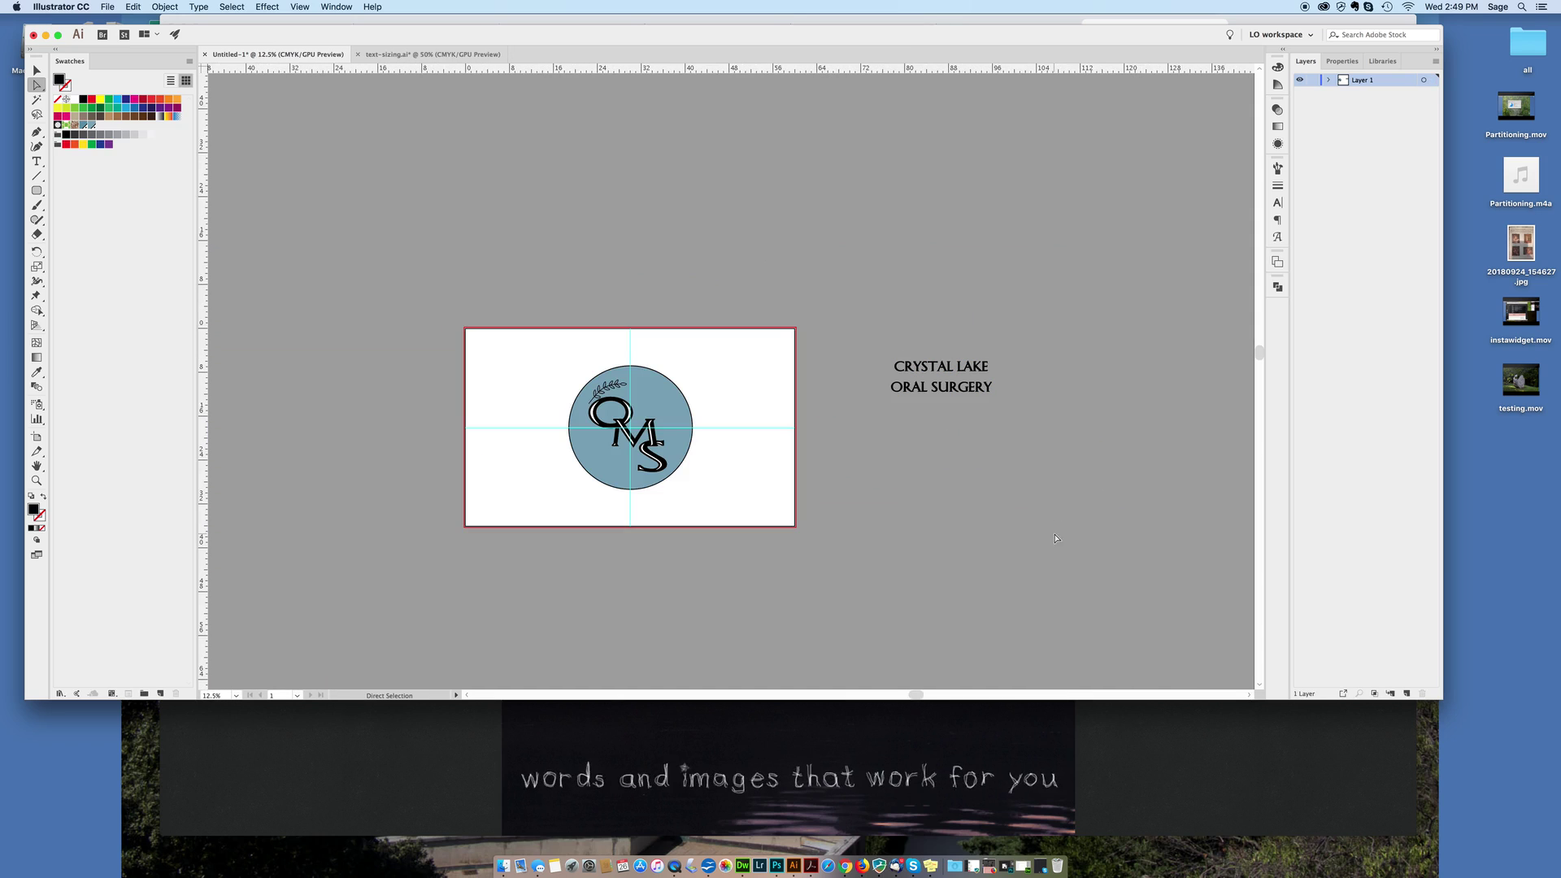
pyautogui.moveTo(998, 356); pyautogui.dragTo(898, 374)
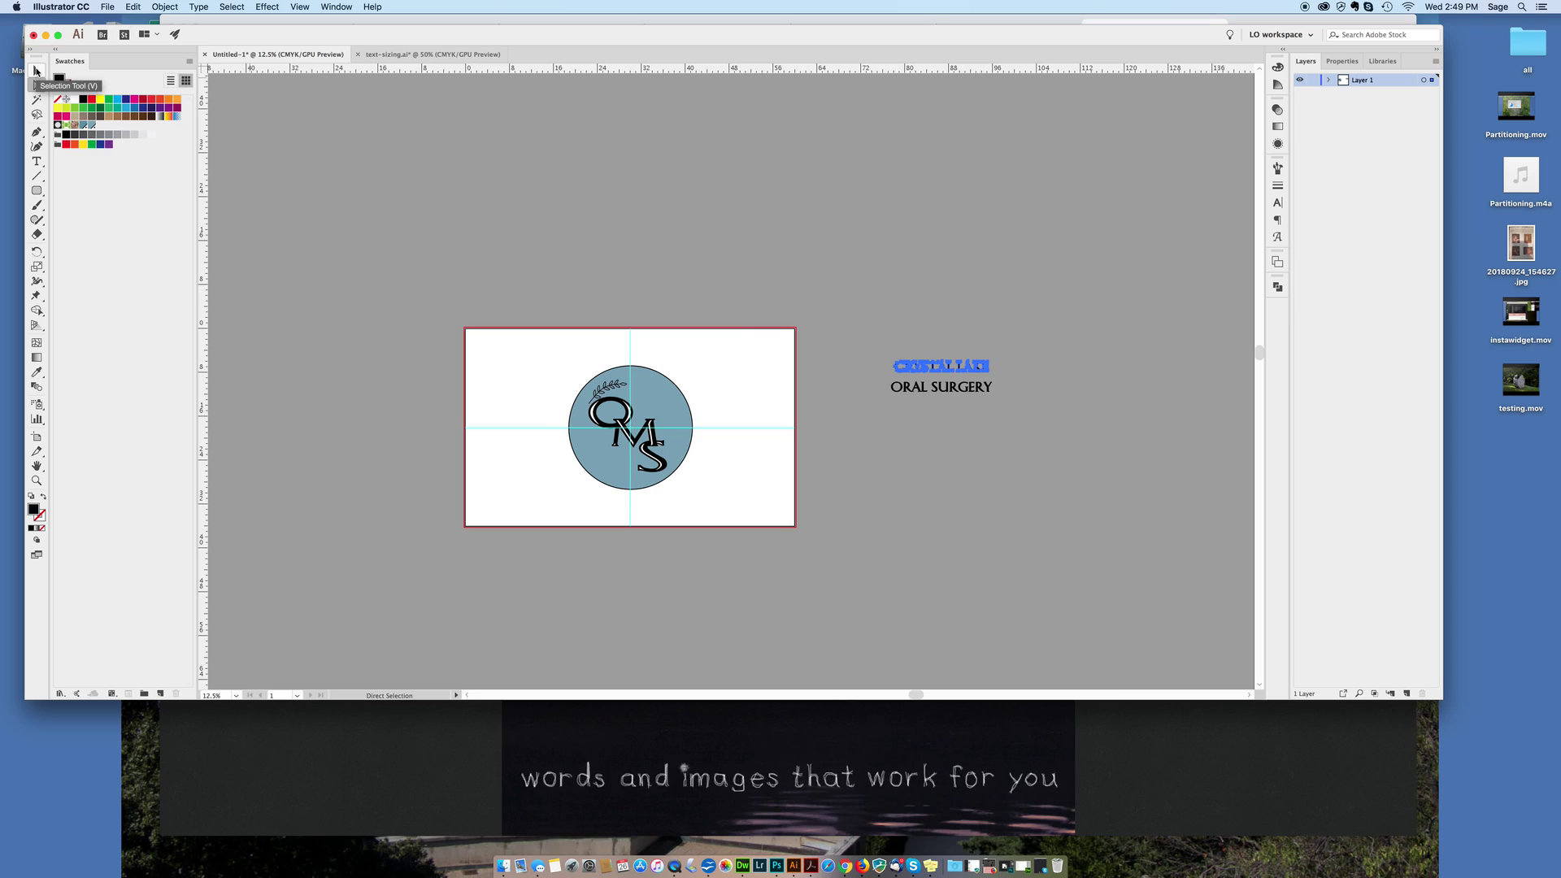
pyautogui.click(36, 72)
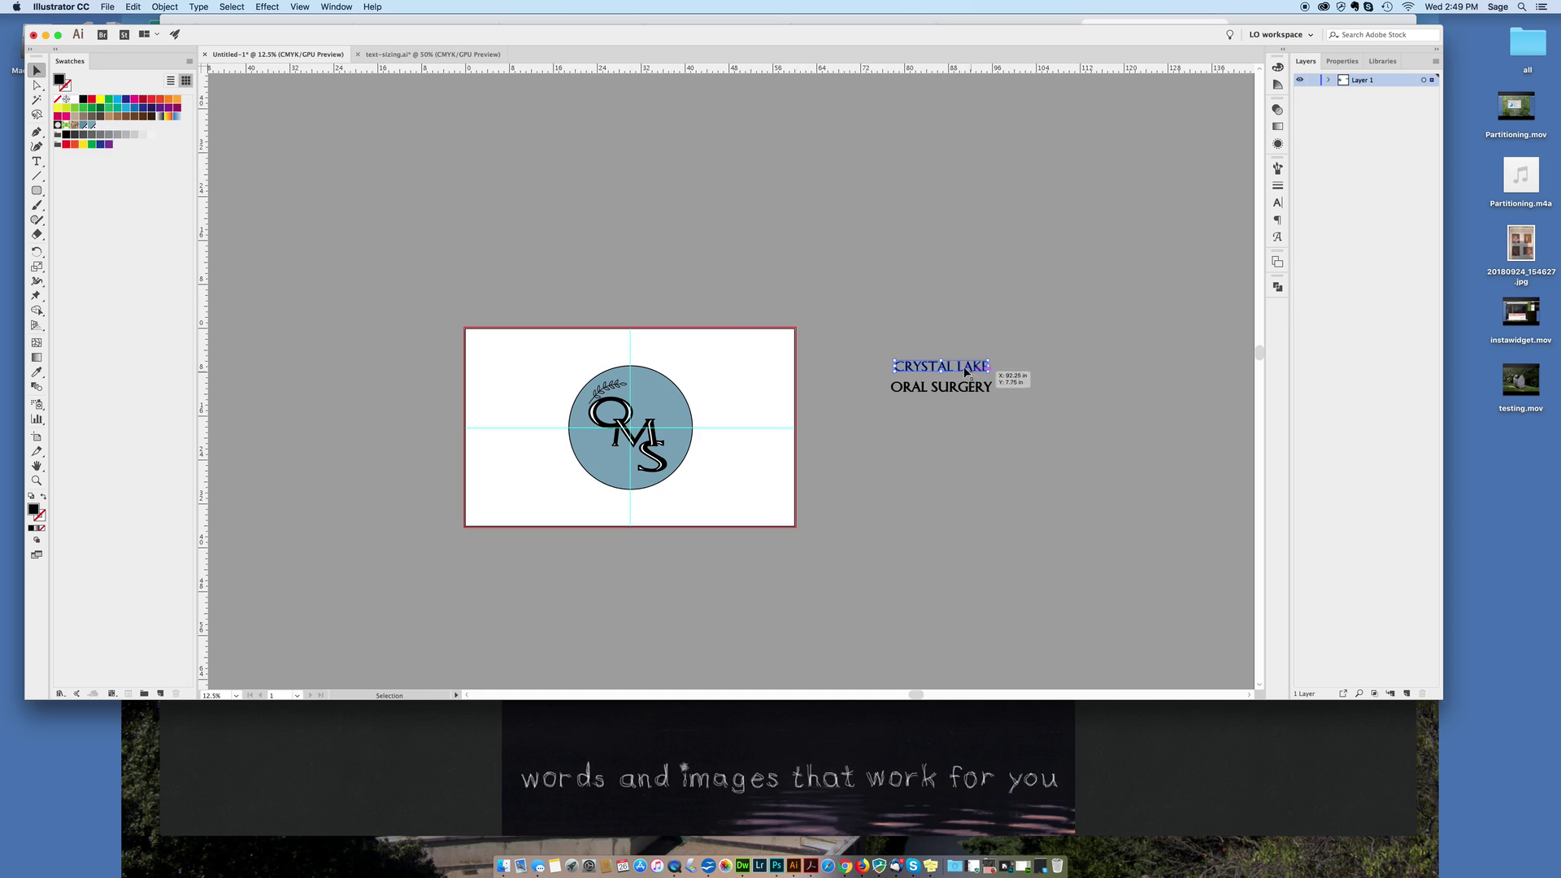
pyautogui.moveTo(950, 371); pyautogui.dragTo(746, 363)
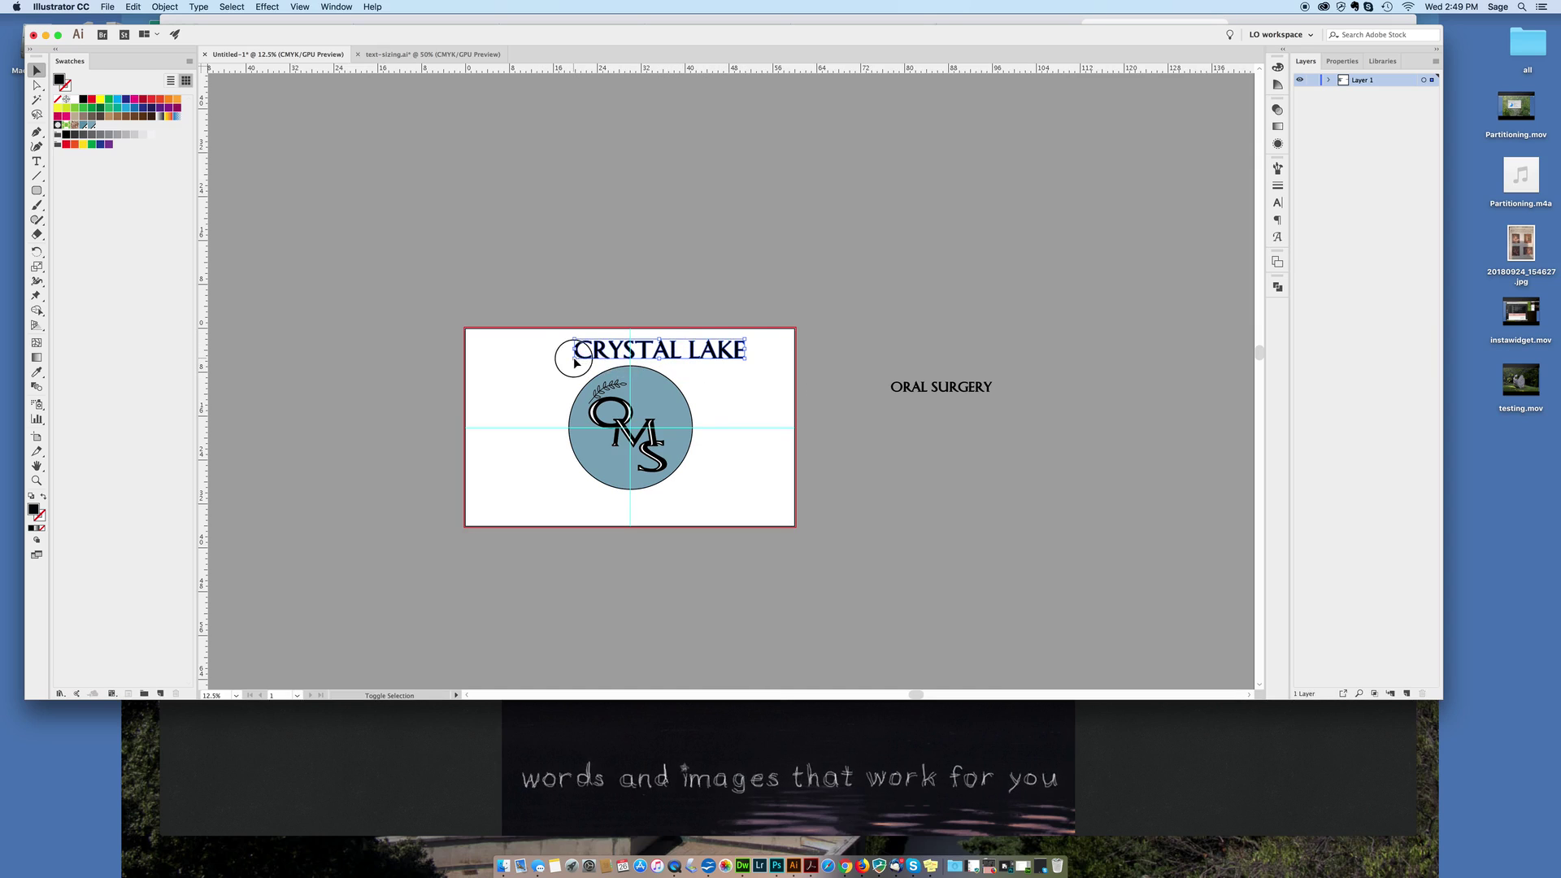
# Enlarge CRYSTAL LAKE slightly more and center it on the vertical guide above the OMS circle.
pyautogui.moveTo(573, 359); pyautogui.dragTo(559, 363)
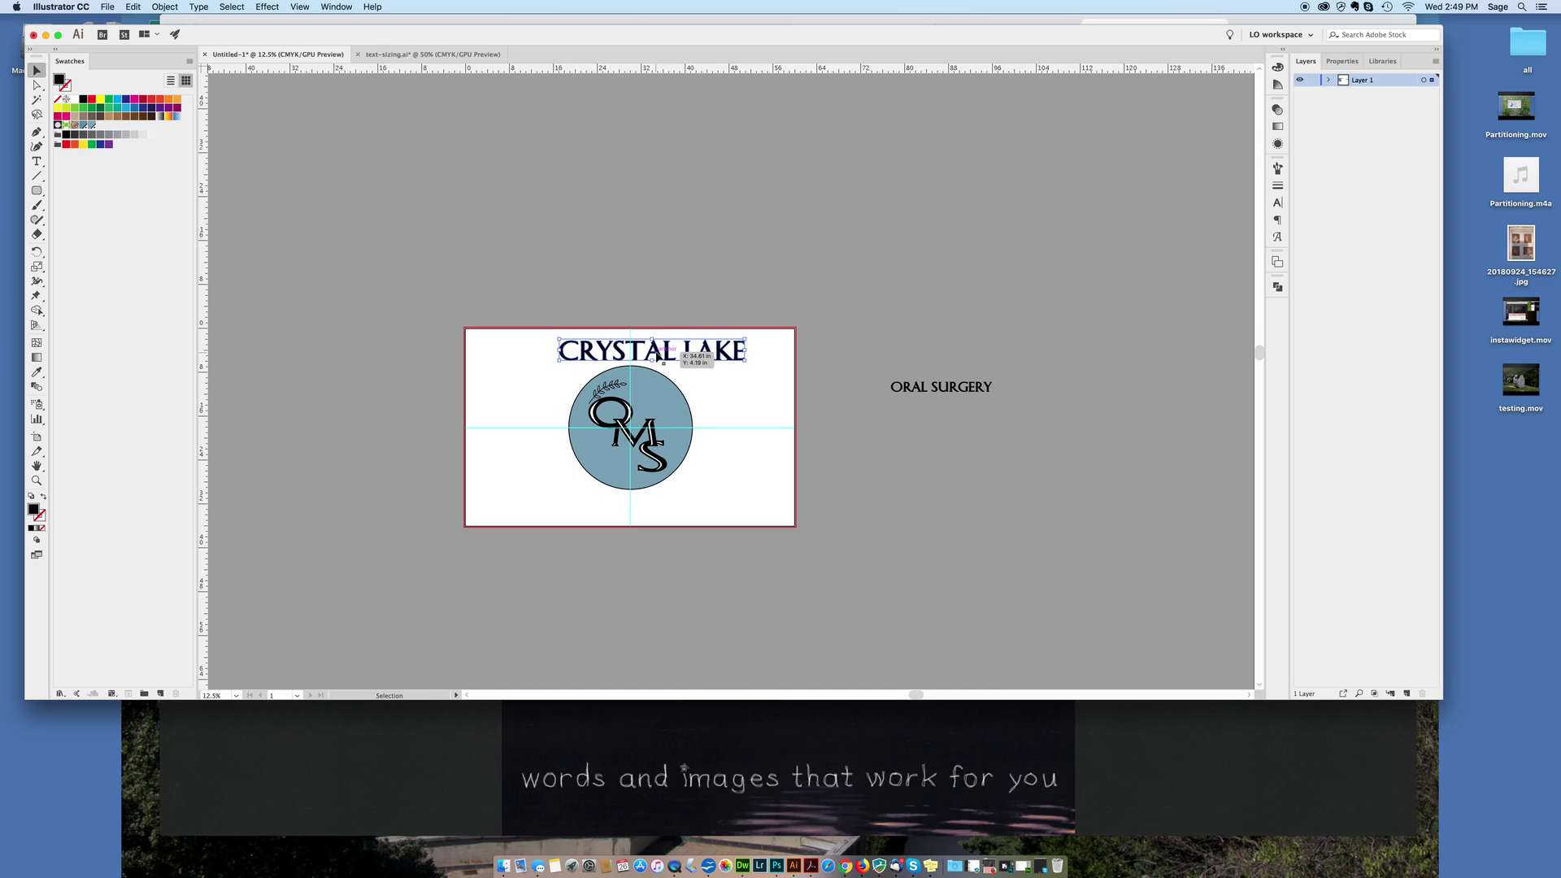
pyautogui.moveTo(666, 351); pyautogui.dragTo(638, 356)
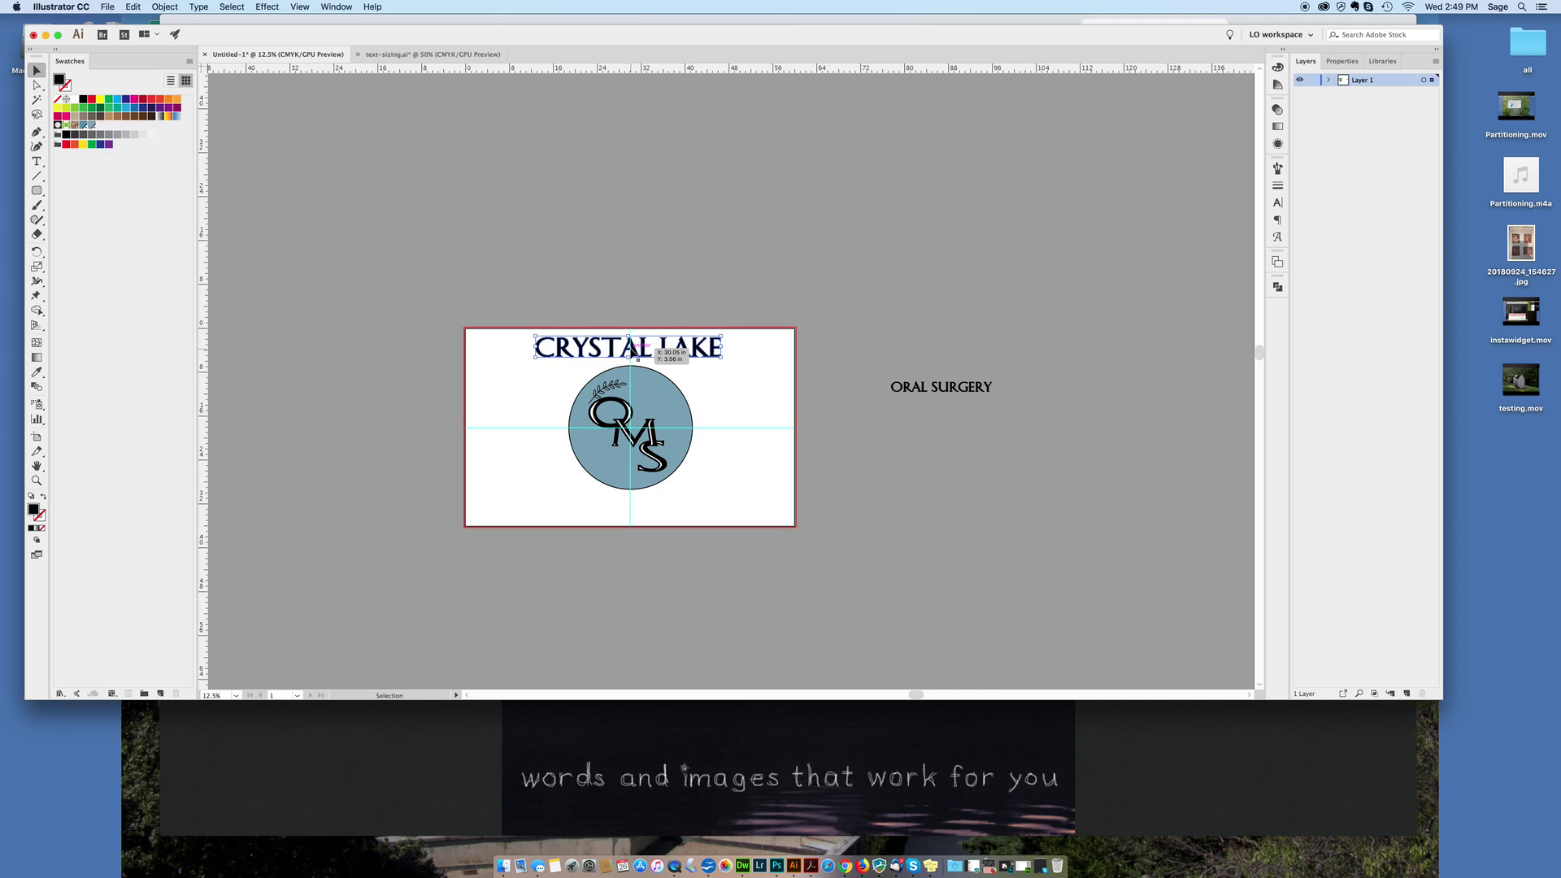
pyautogui.moveTo(639, 356); pyautogui.dragTo(645, 355)
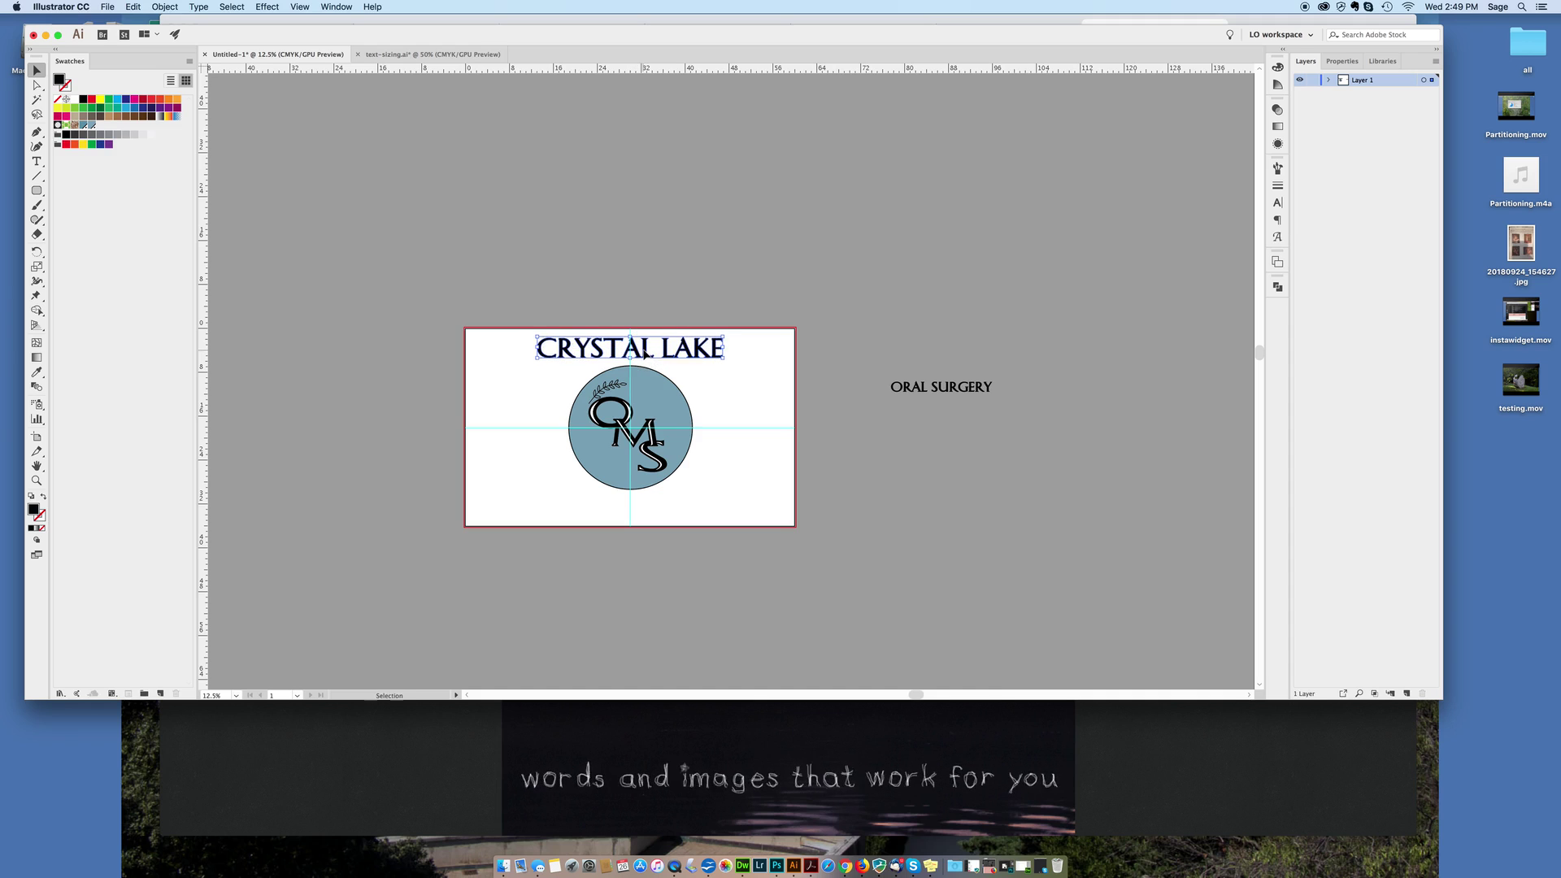
pyautogui.click(648, 286)
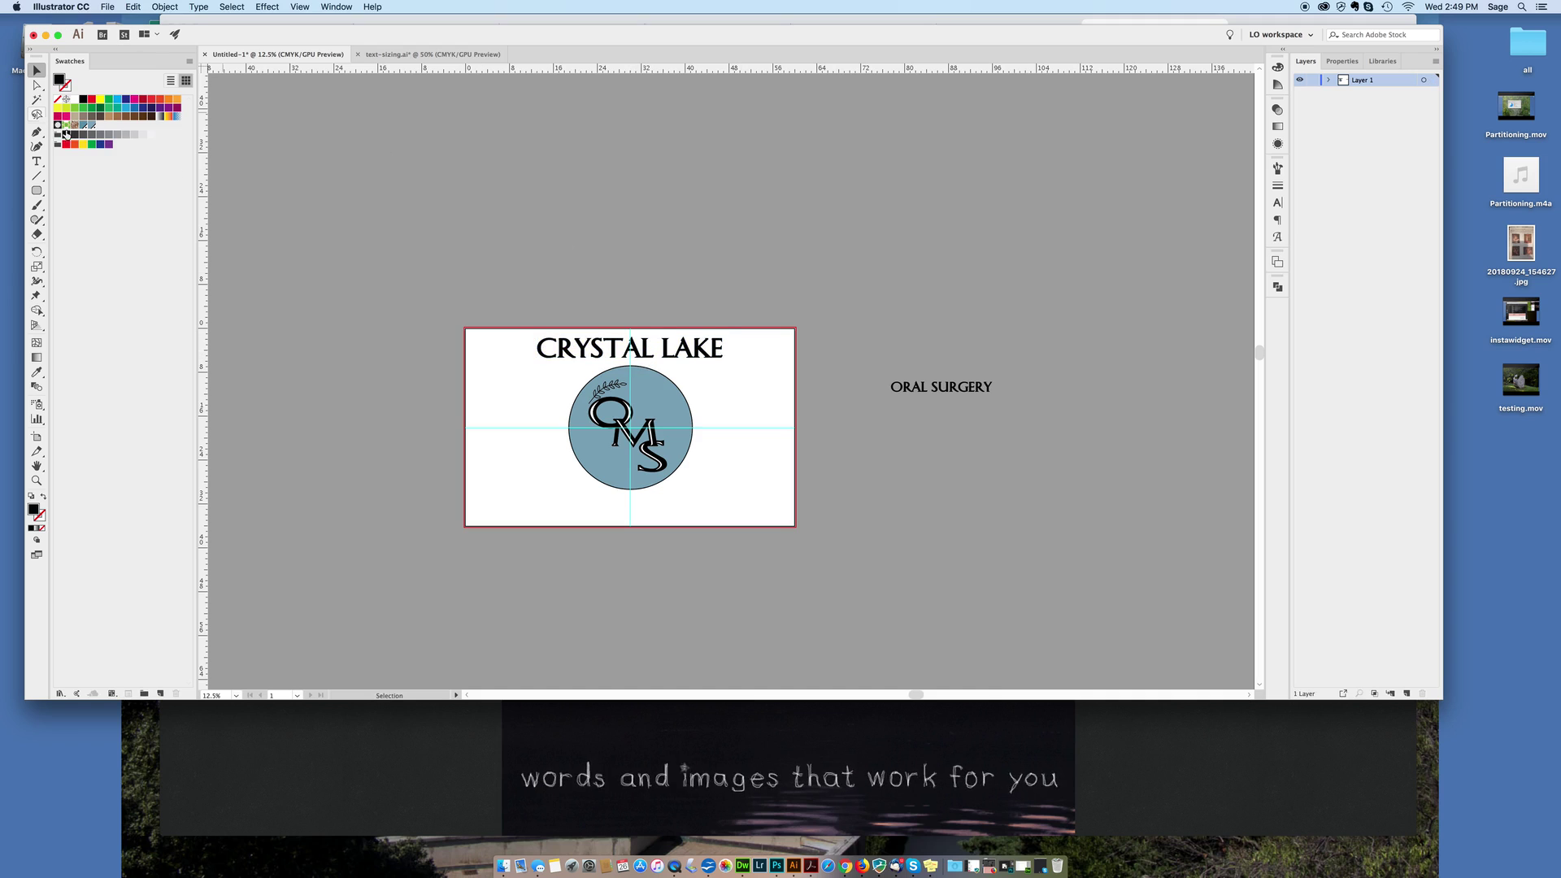
# Check whether selecting CRYSTAL LAKE or ORAL SURGERY also selects the other text line.
pyautogui.click(596, 348)
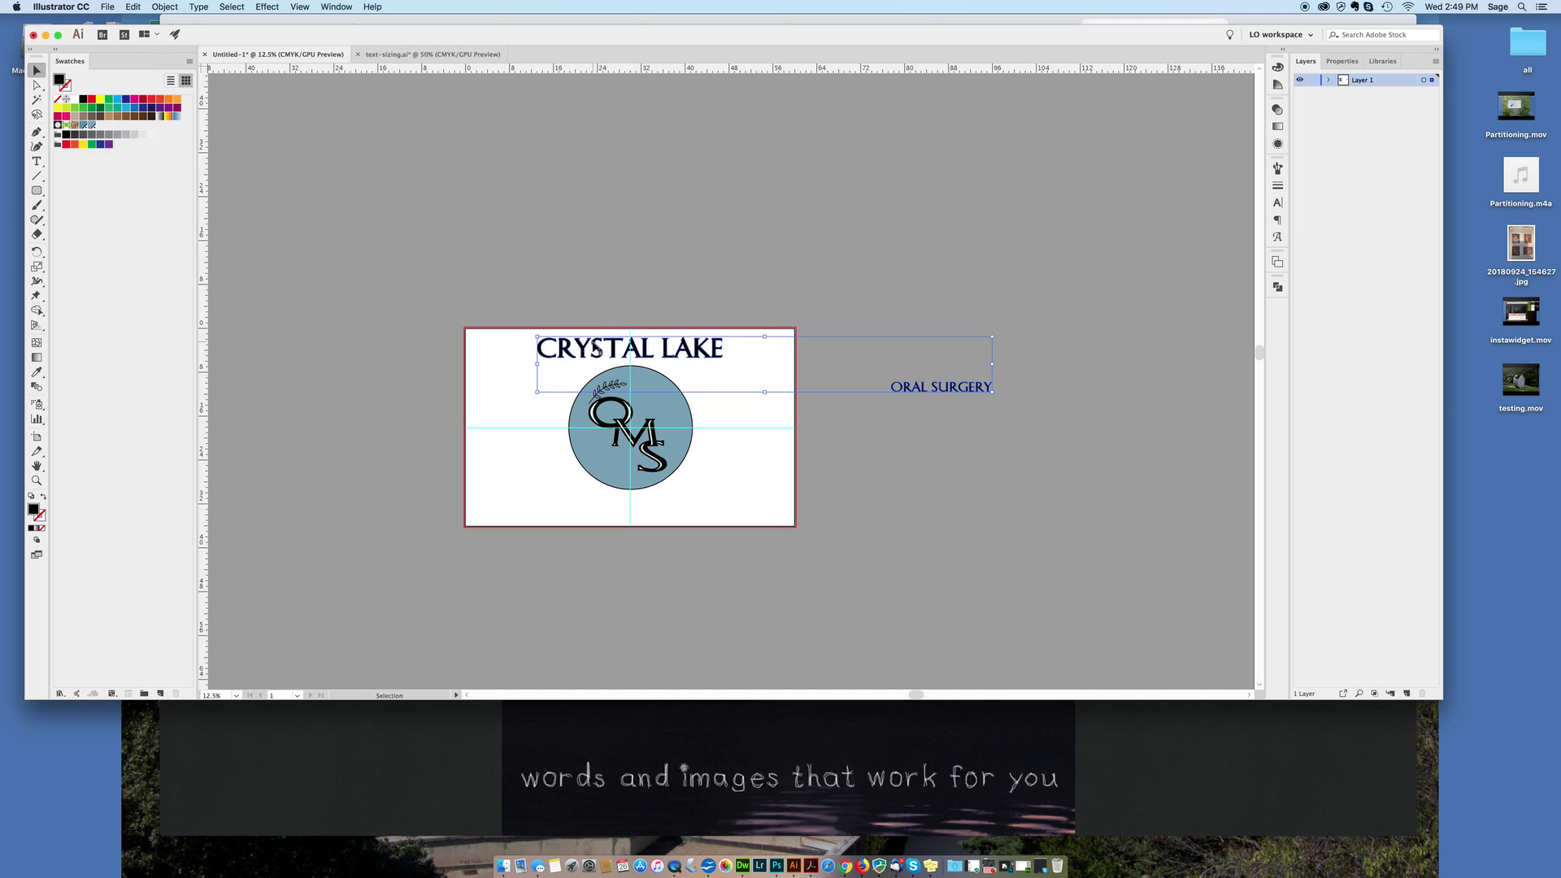
pyautogui.click(446, 286)
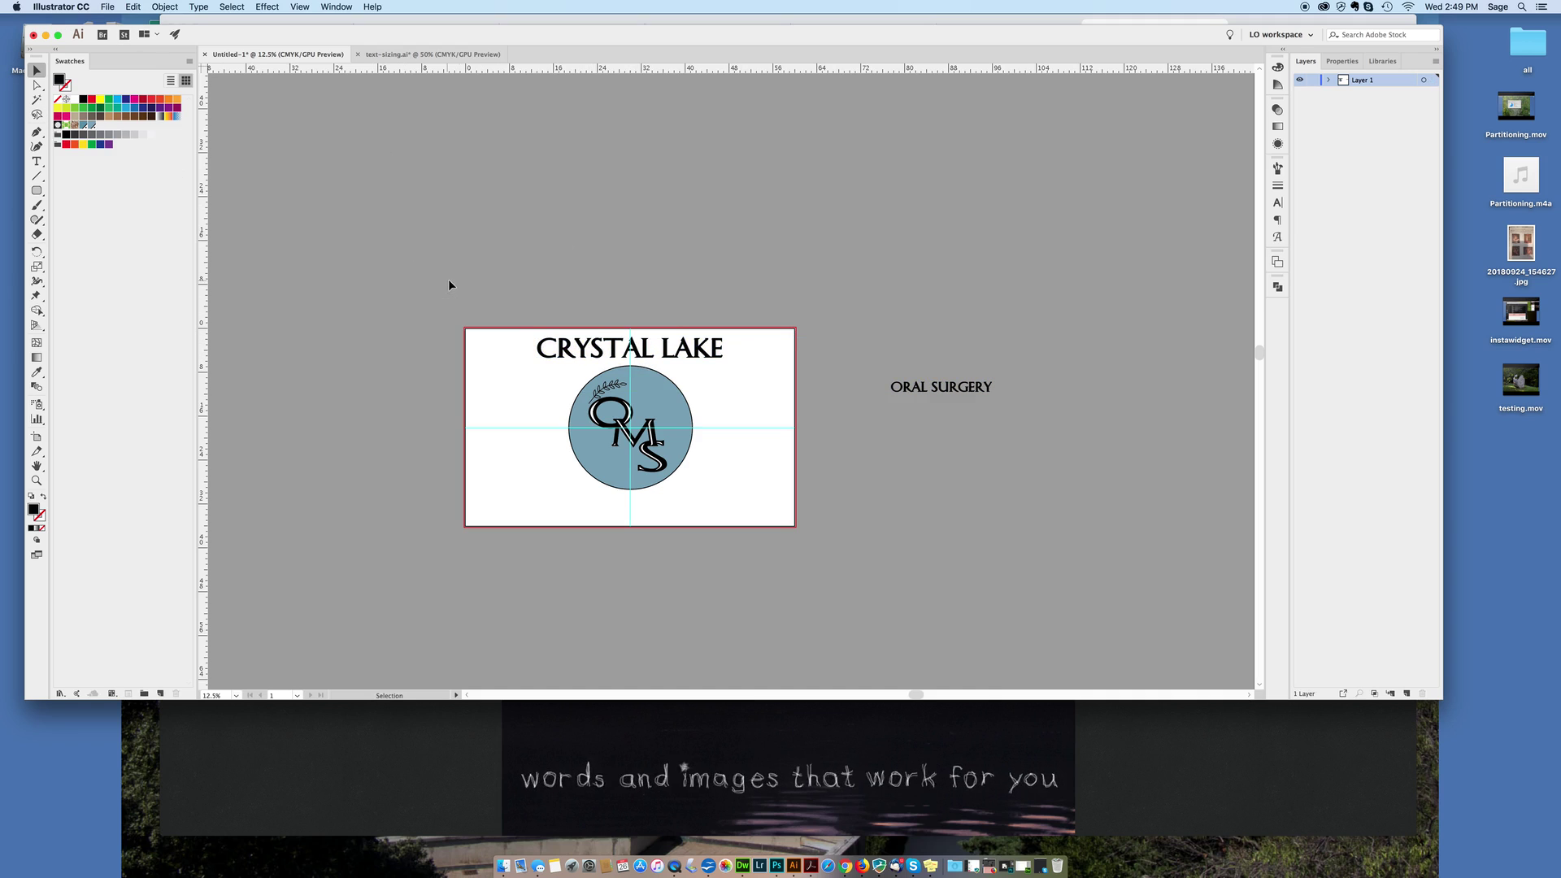
pyautogui.click(957, 391)
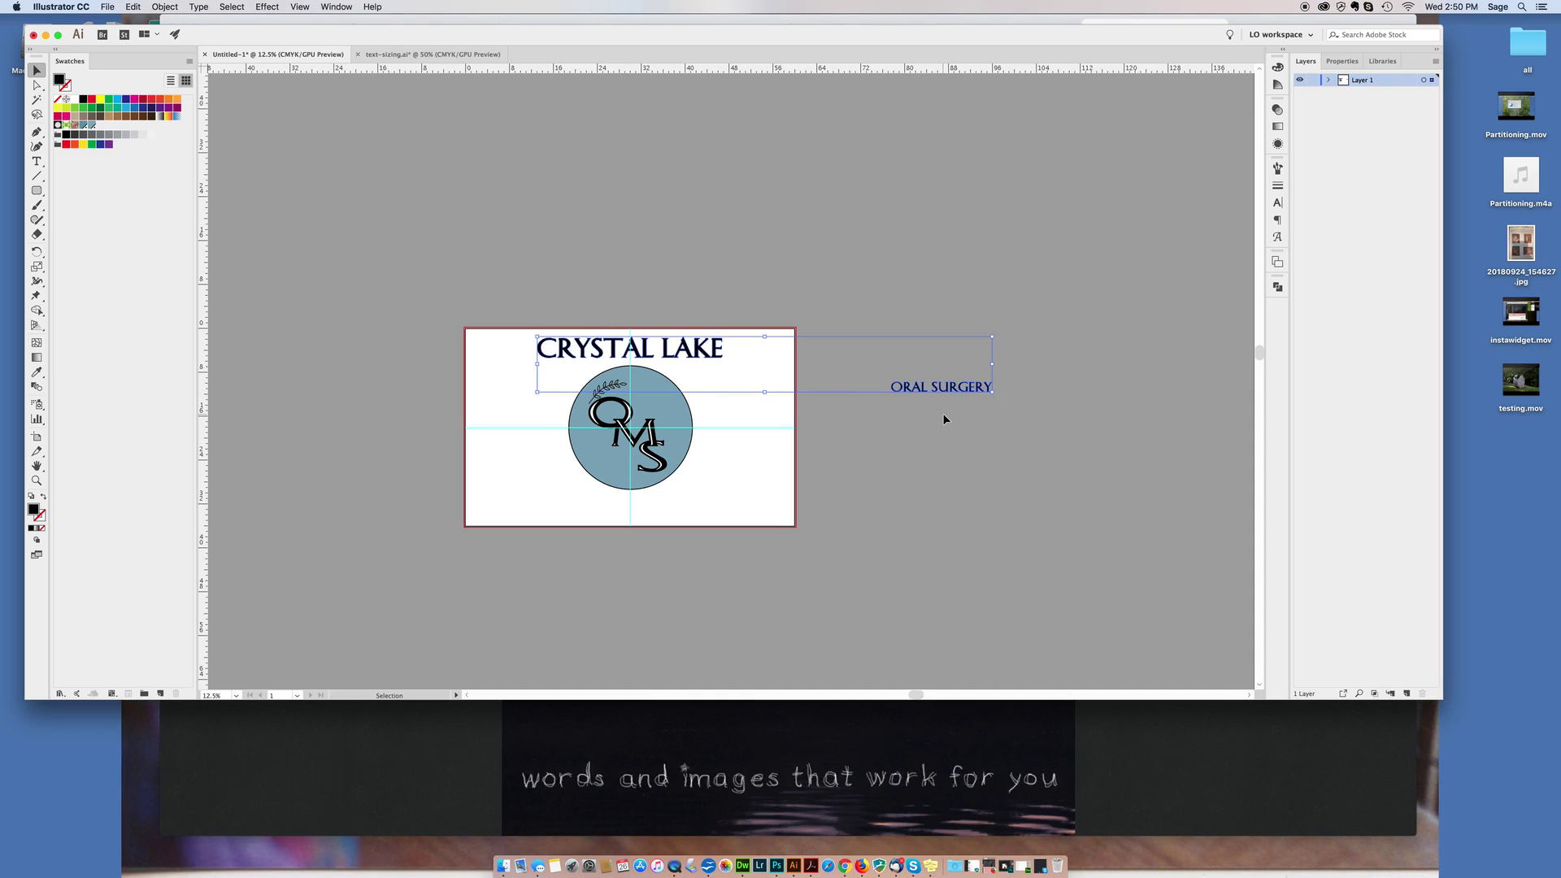
pyautogui.click(978, 445)
# Select only the ORAL SURGERY outlines, paste a copy of them onto the artboard and move it below the OMS circle.
pyautogui.click(36, 85)
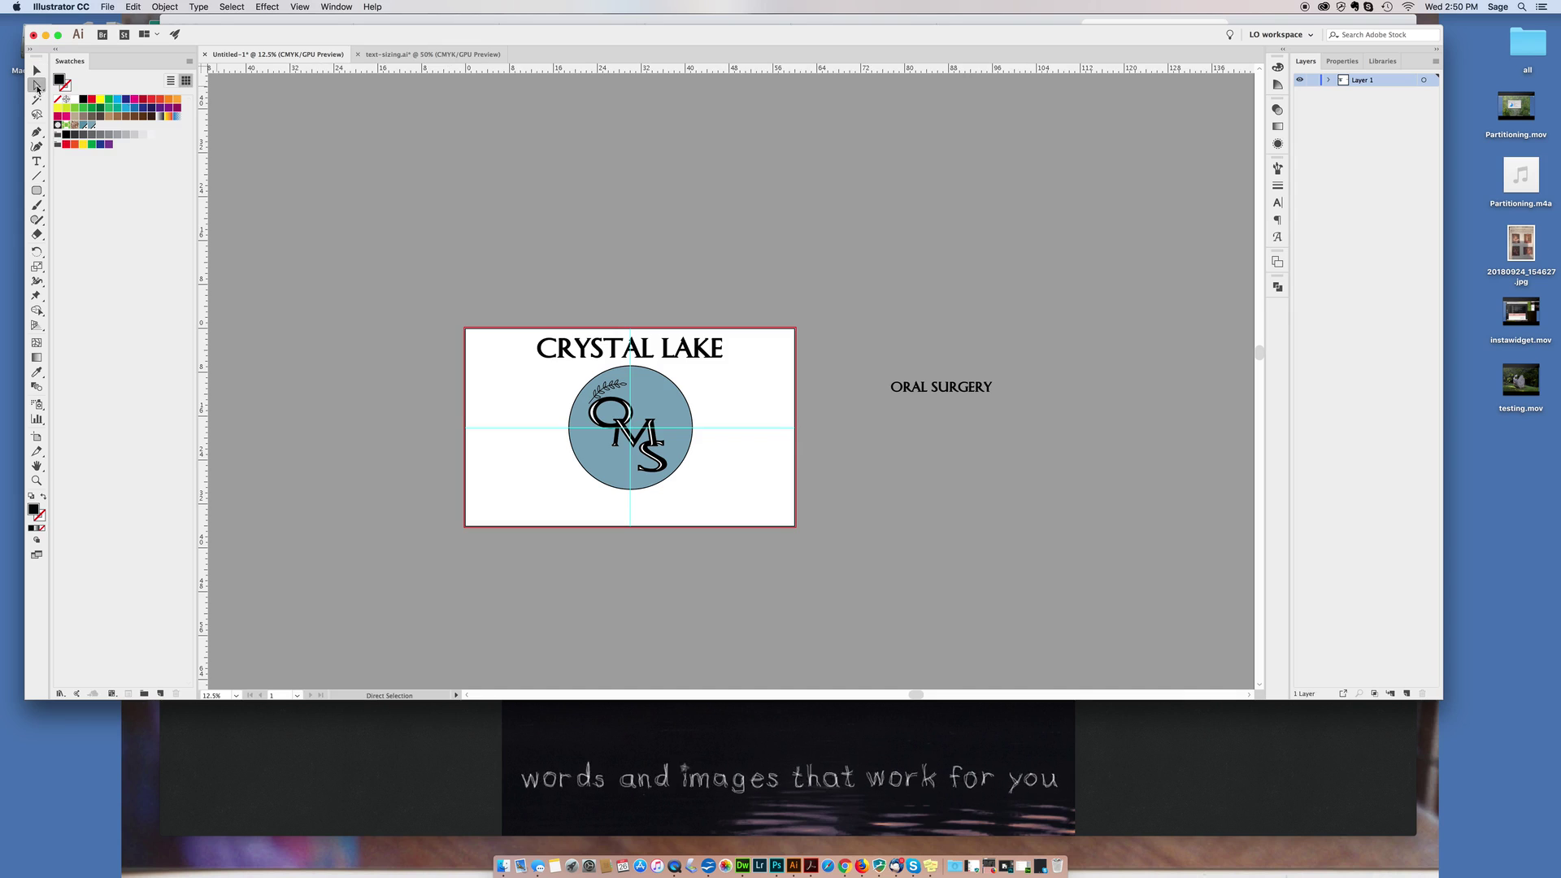
pyautogui.moveTo(869, 358); pyautogui.dragTo(1016, 418)
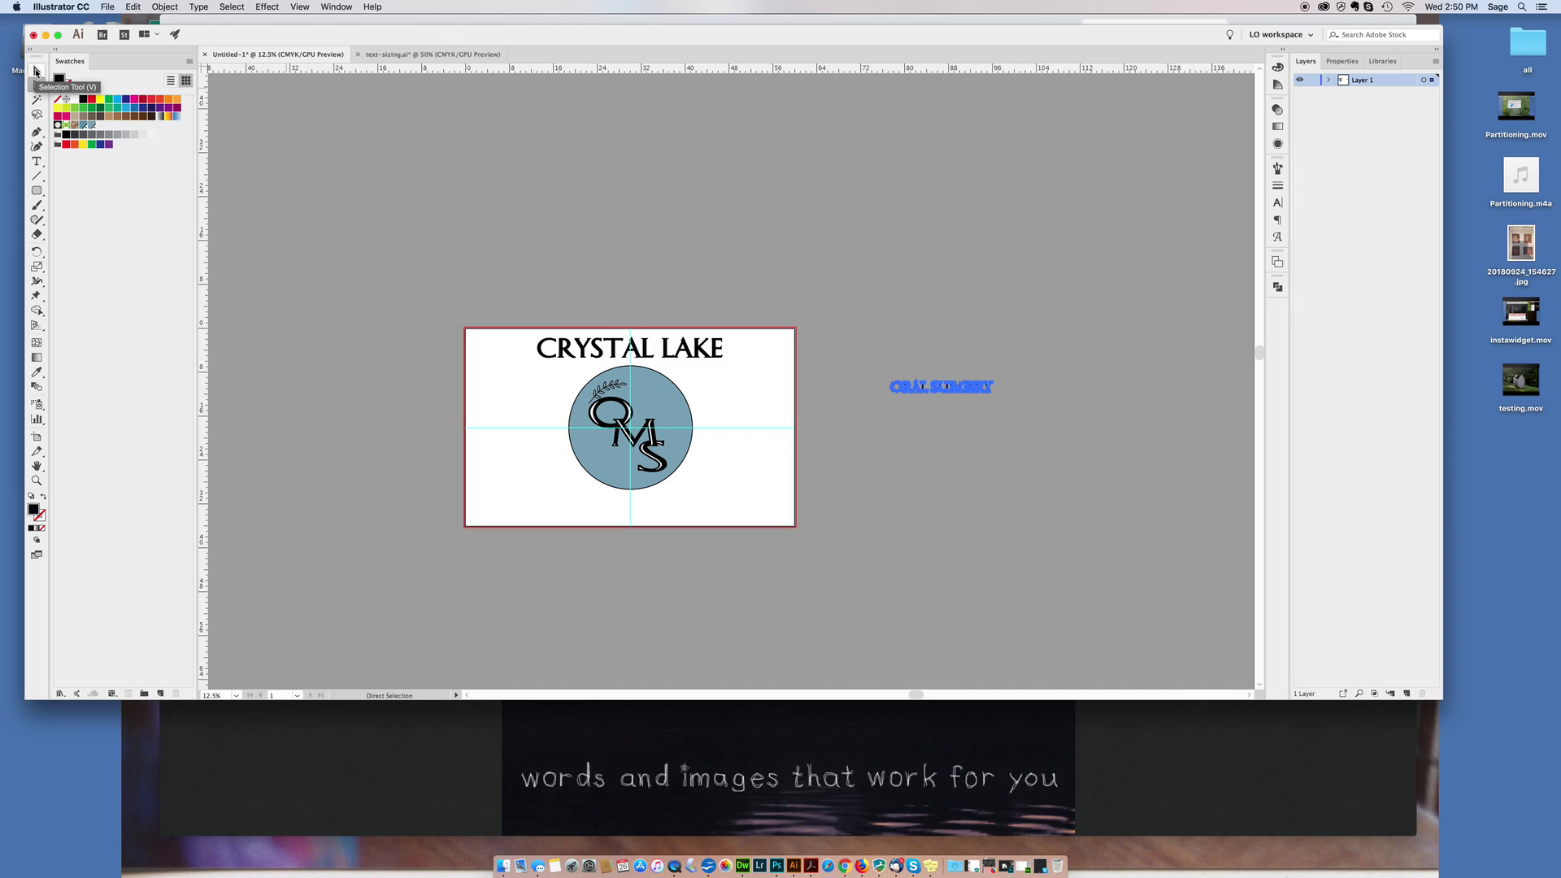
pyautogui.click(36, 72)
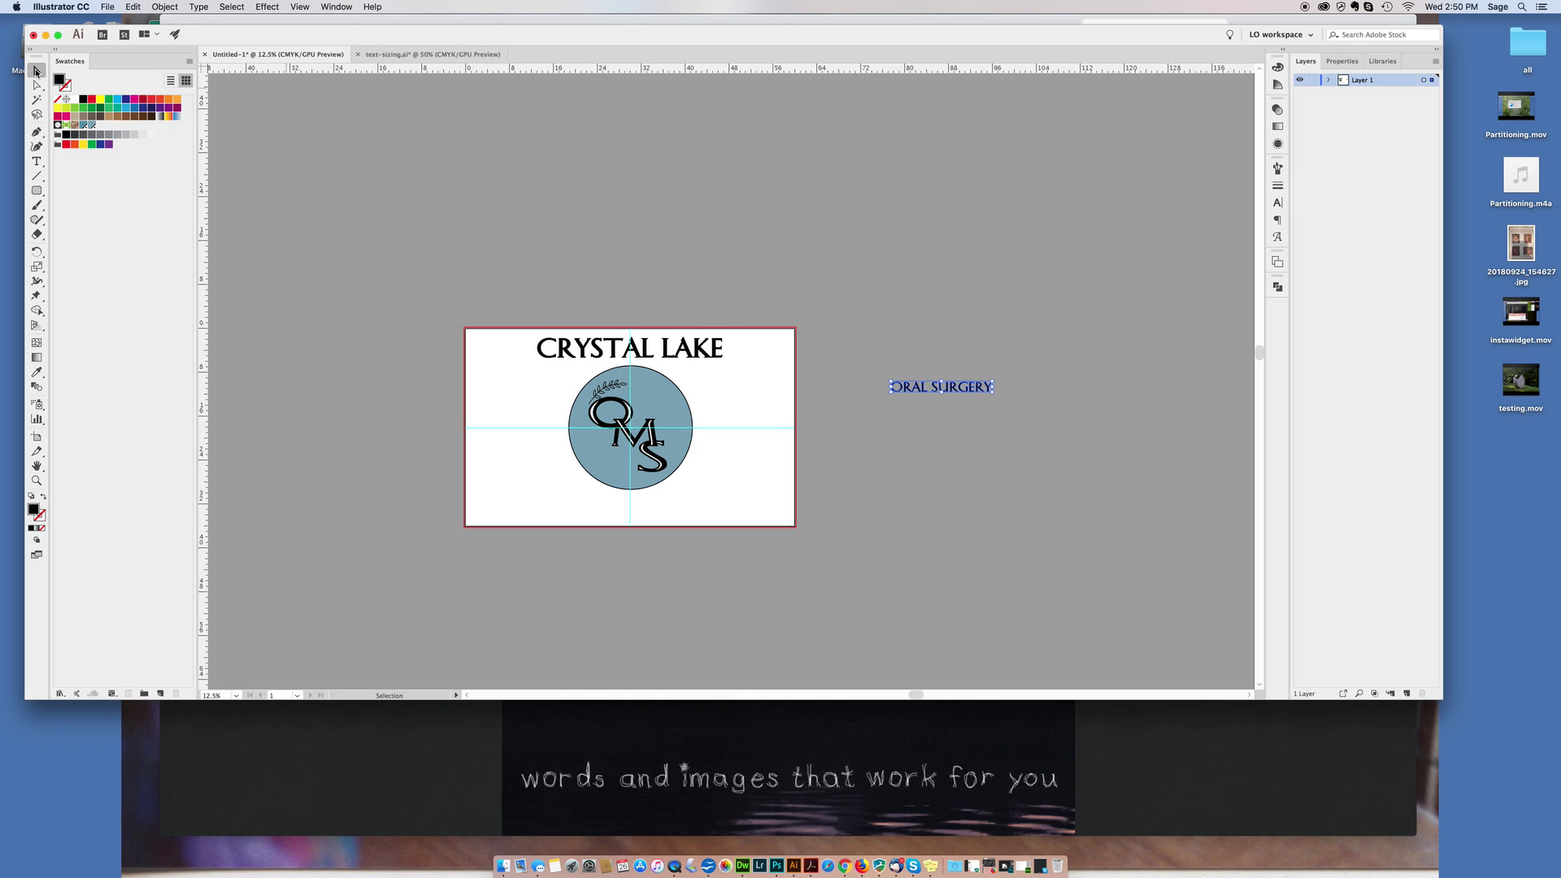
pyautogui.press('Delete')
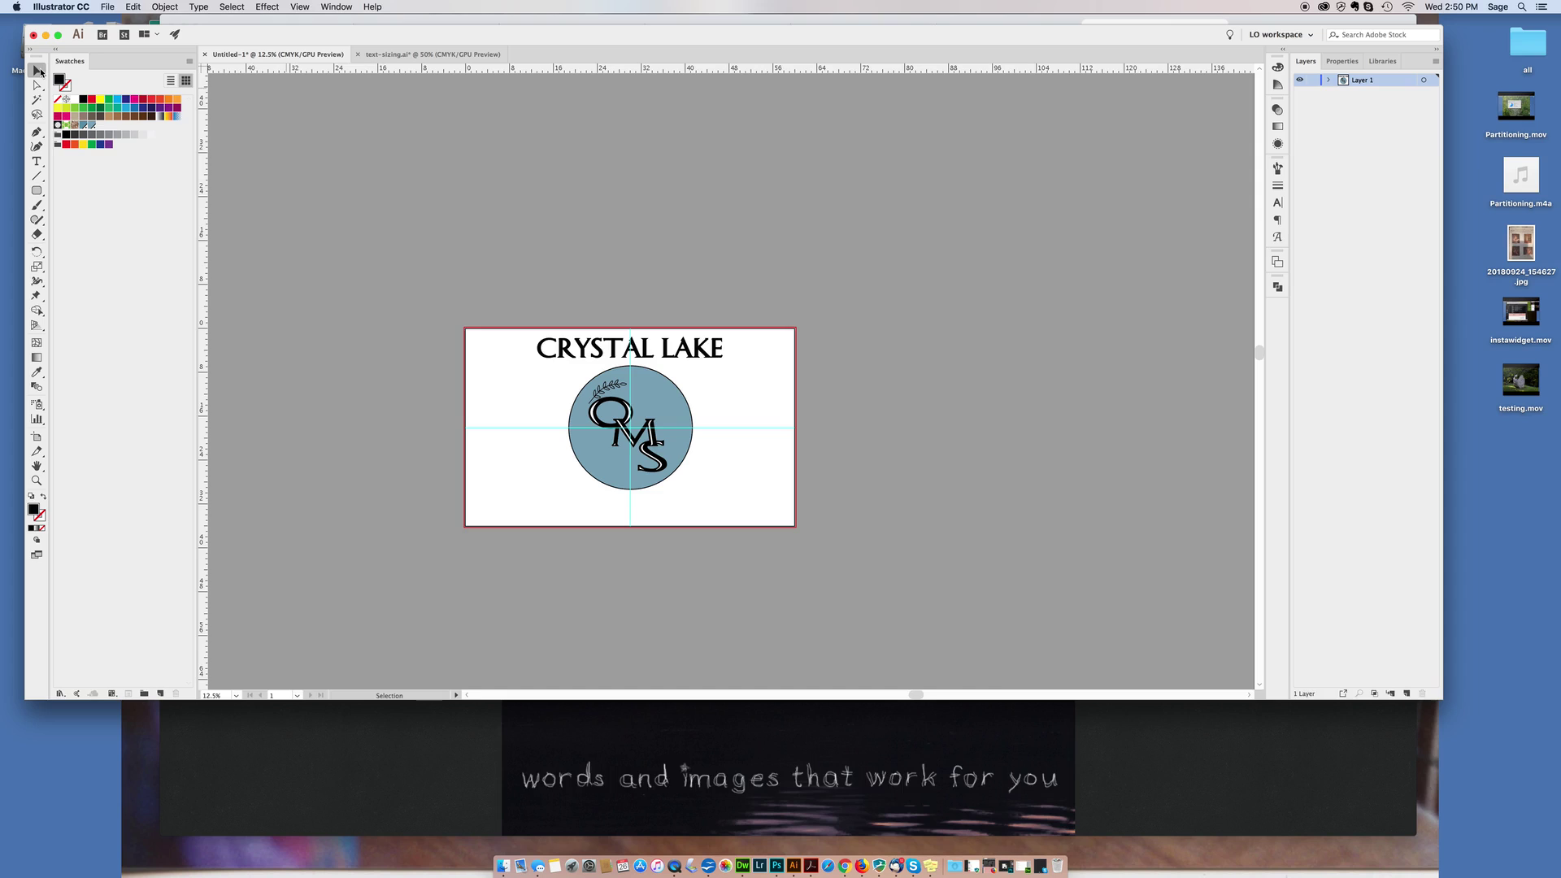
pyautogui.press('super+z')
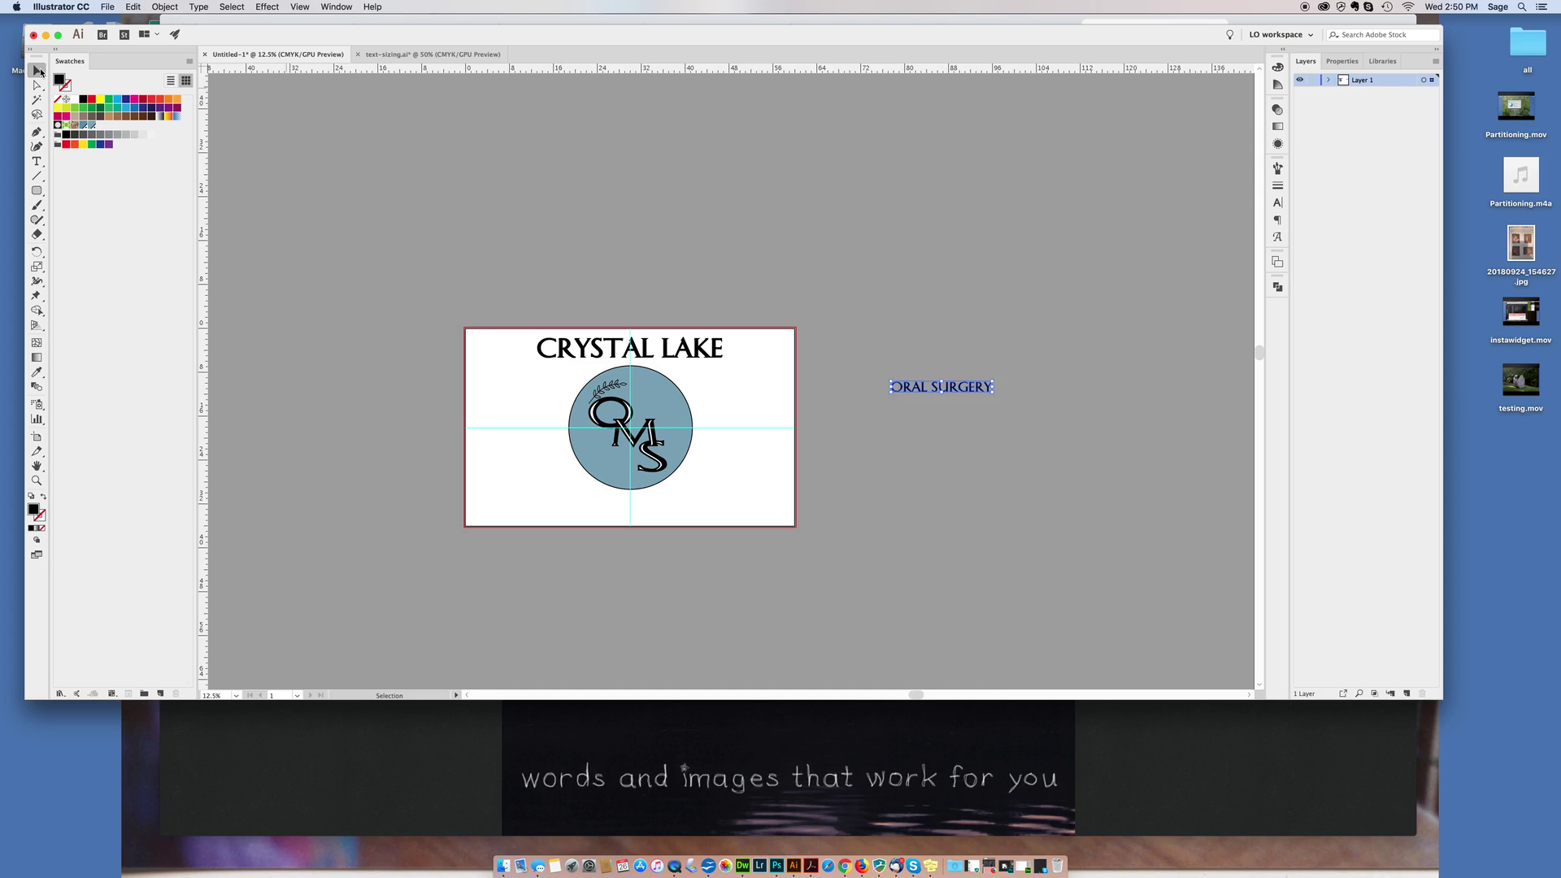
pyautogui.press('super+v')
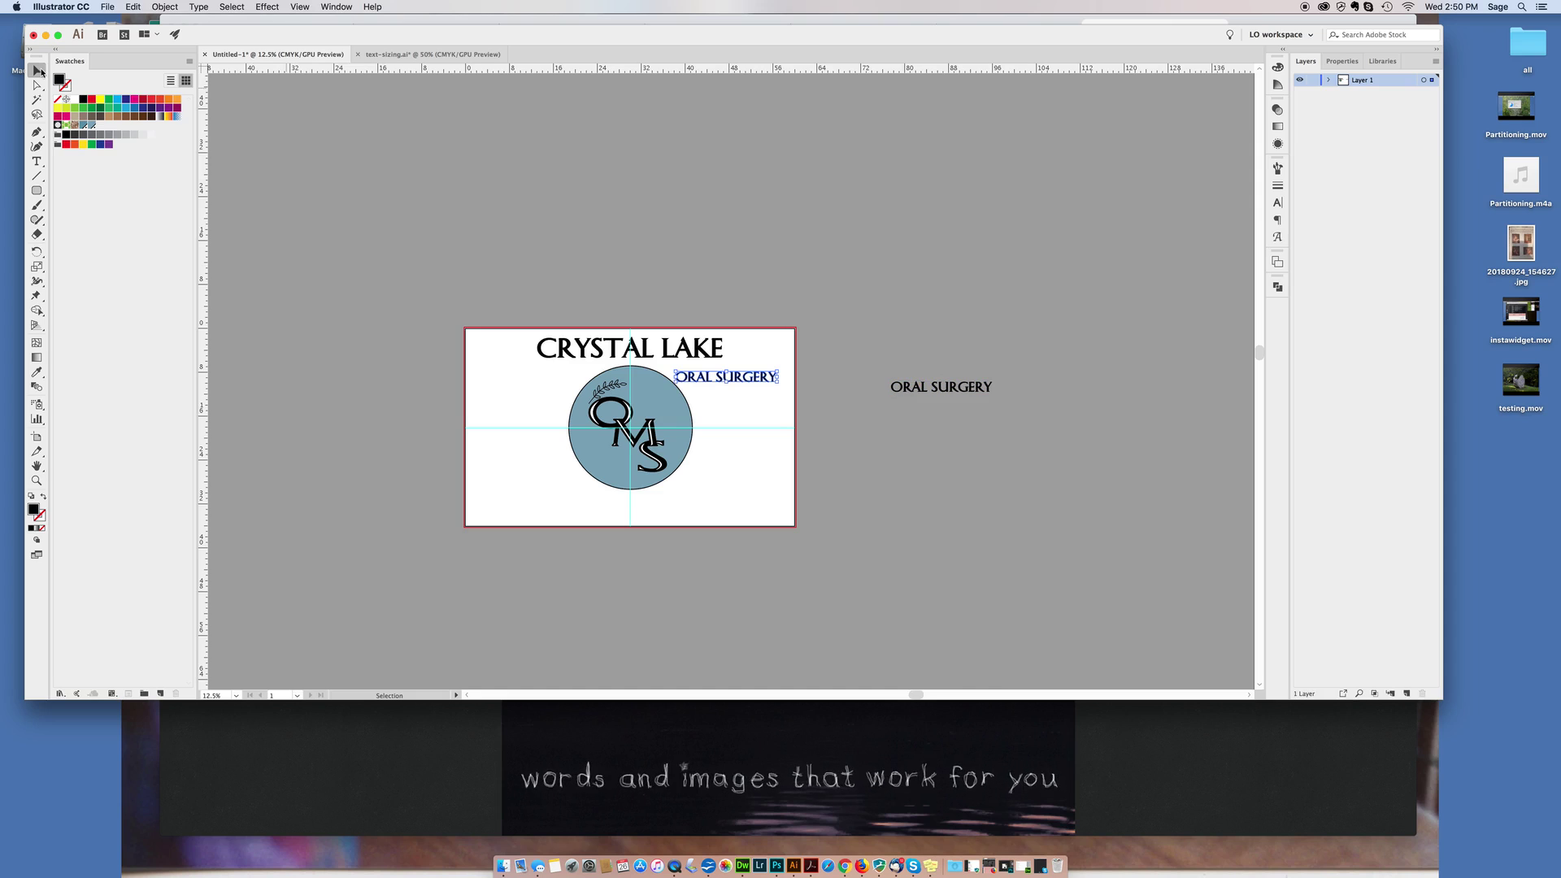
pyautogui.click(741, 378)
pyautogui.moveTo(741, 379); pyautogui.dragTo(634, 511)
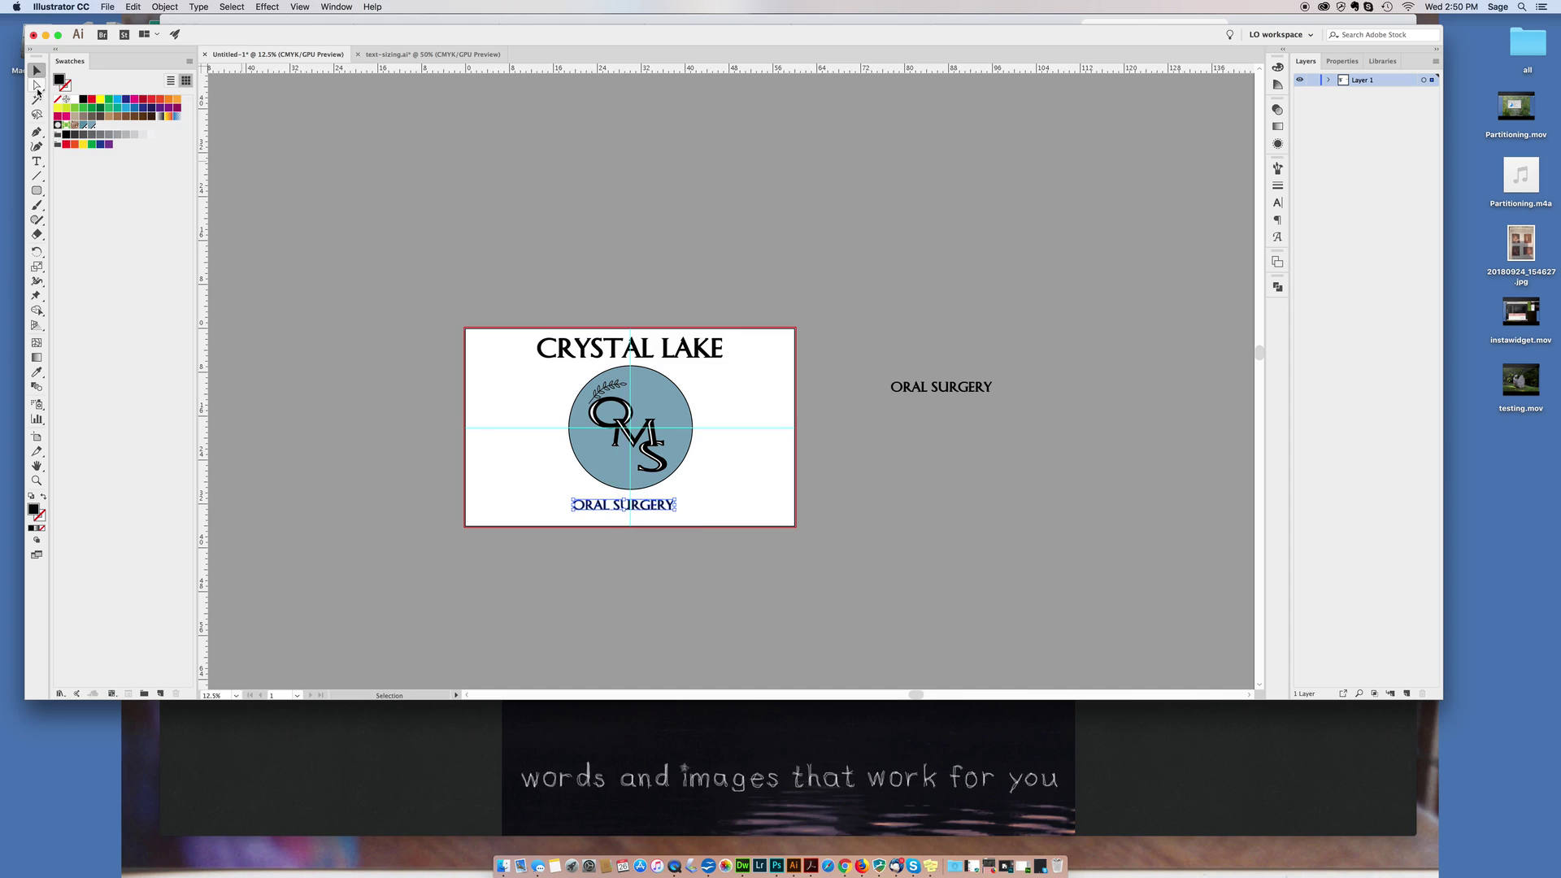
# Select only the original ORAL SURGERY outlines outside the artboard and delete them.
pyautogui.click(38, 84)
pyautogui.moveTo(841, 352); pyautogui.dragTo(1043, 430)
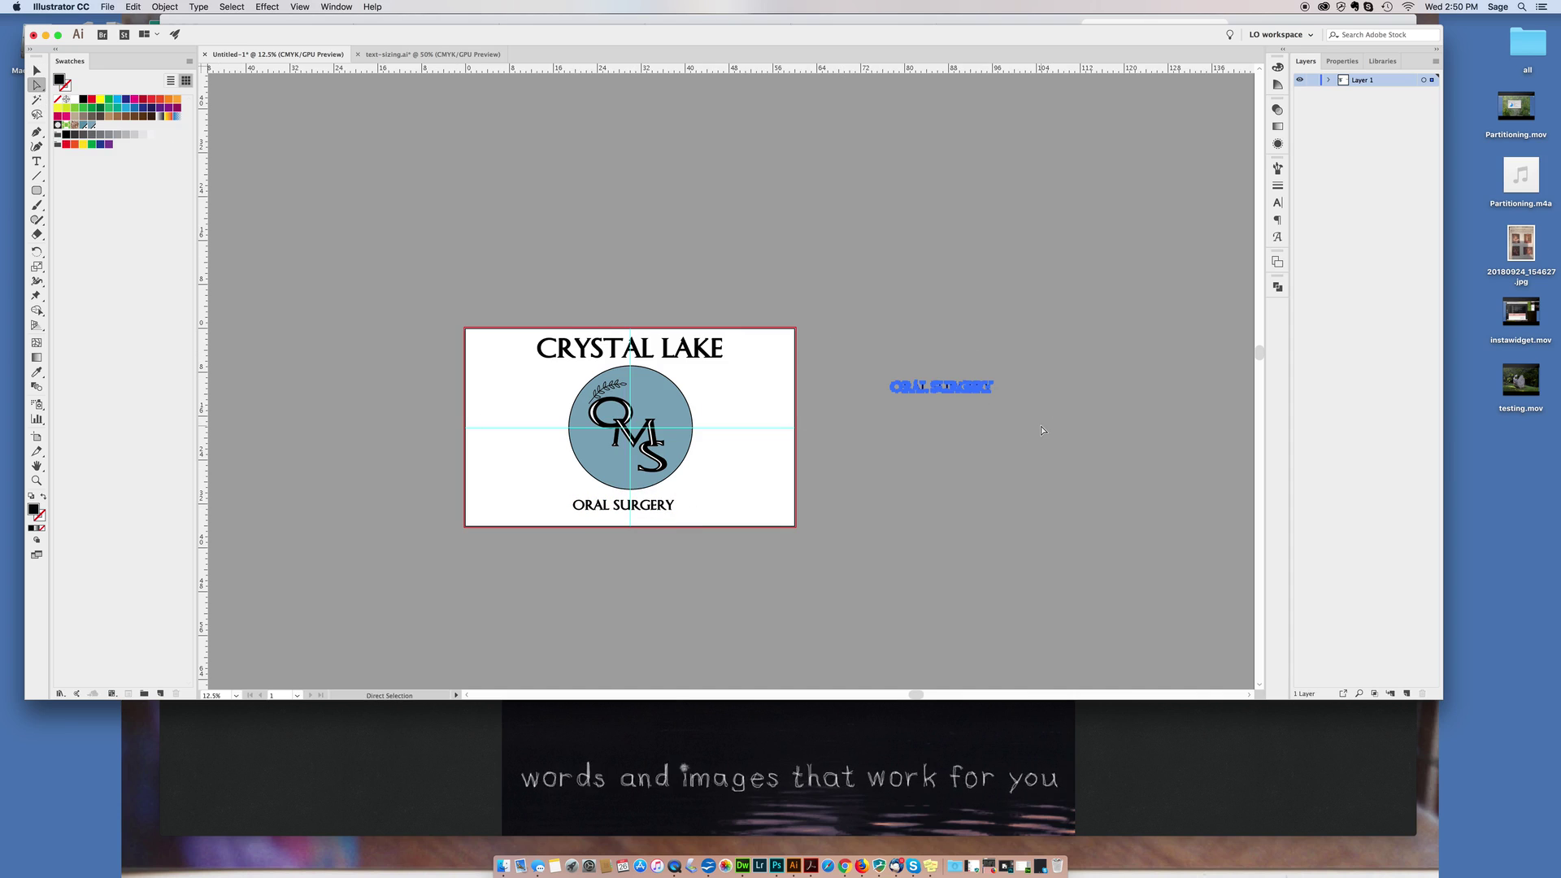
pyautogui.press('Delete')
pyautogui.scroll(1, 1044, 431)
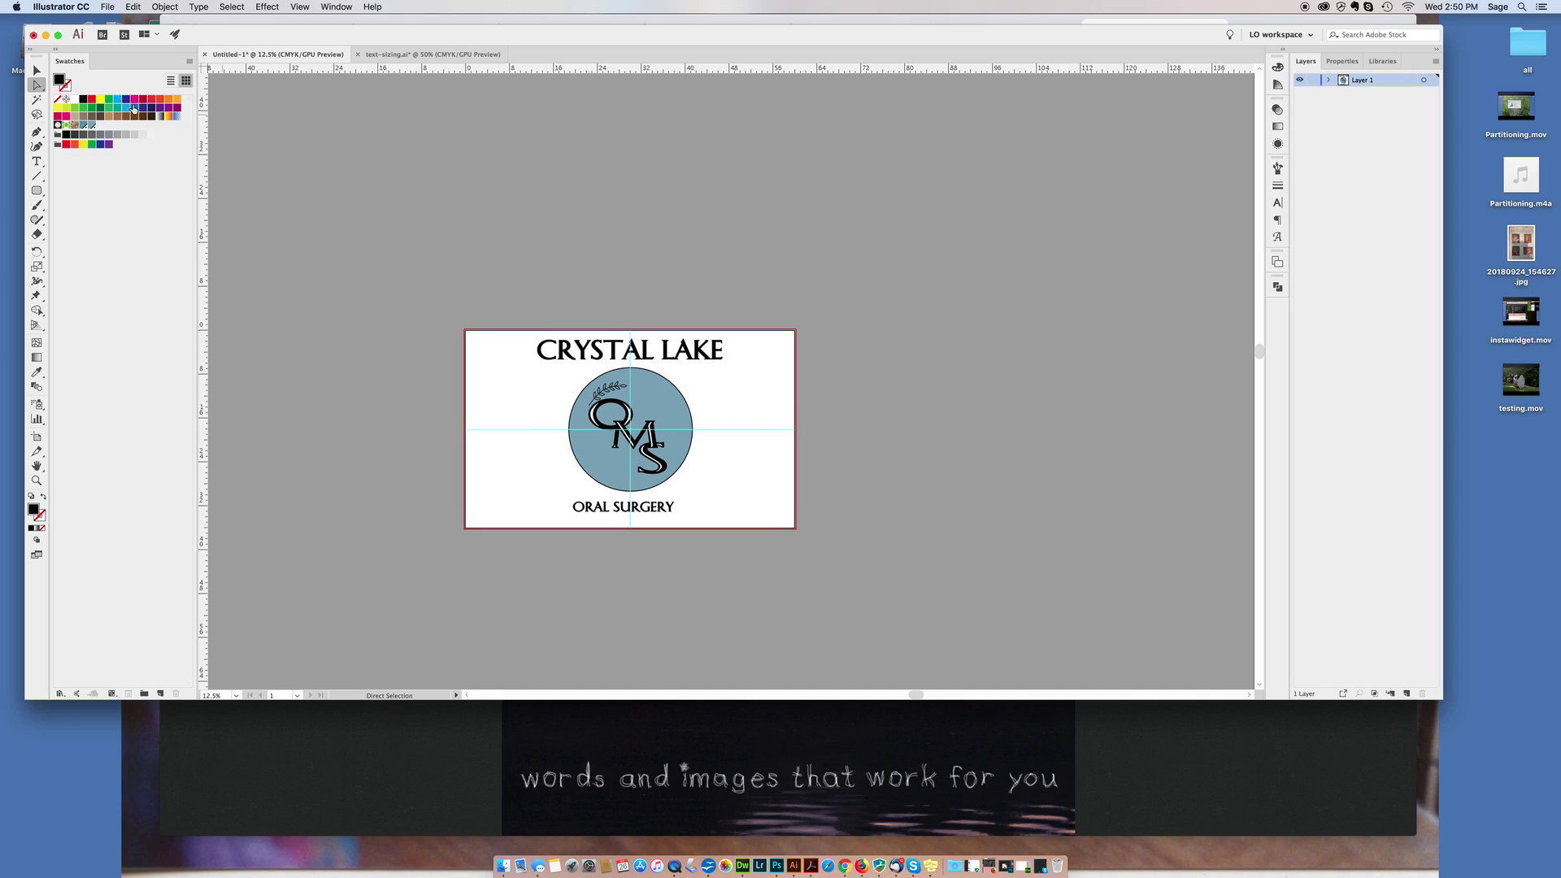
# Select all of the pasted ORAL SURGERY outlines, enlarge them and center them on the vertical guide below the OMS circle.
pyautogui.click(37, 70)
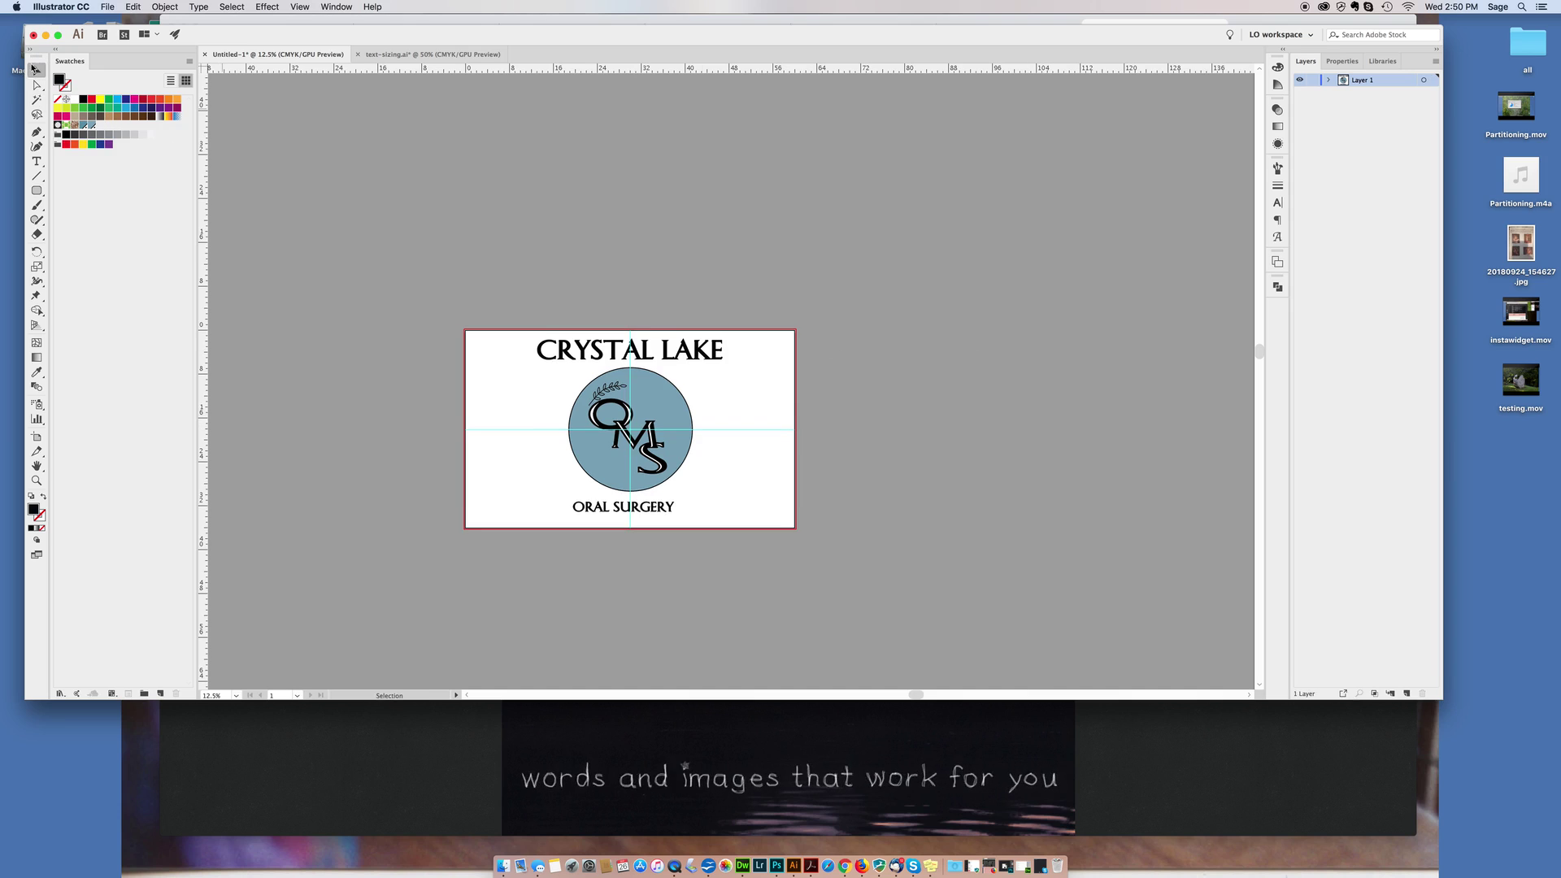
pyautogui.click(667, 345)
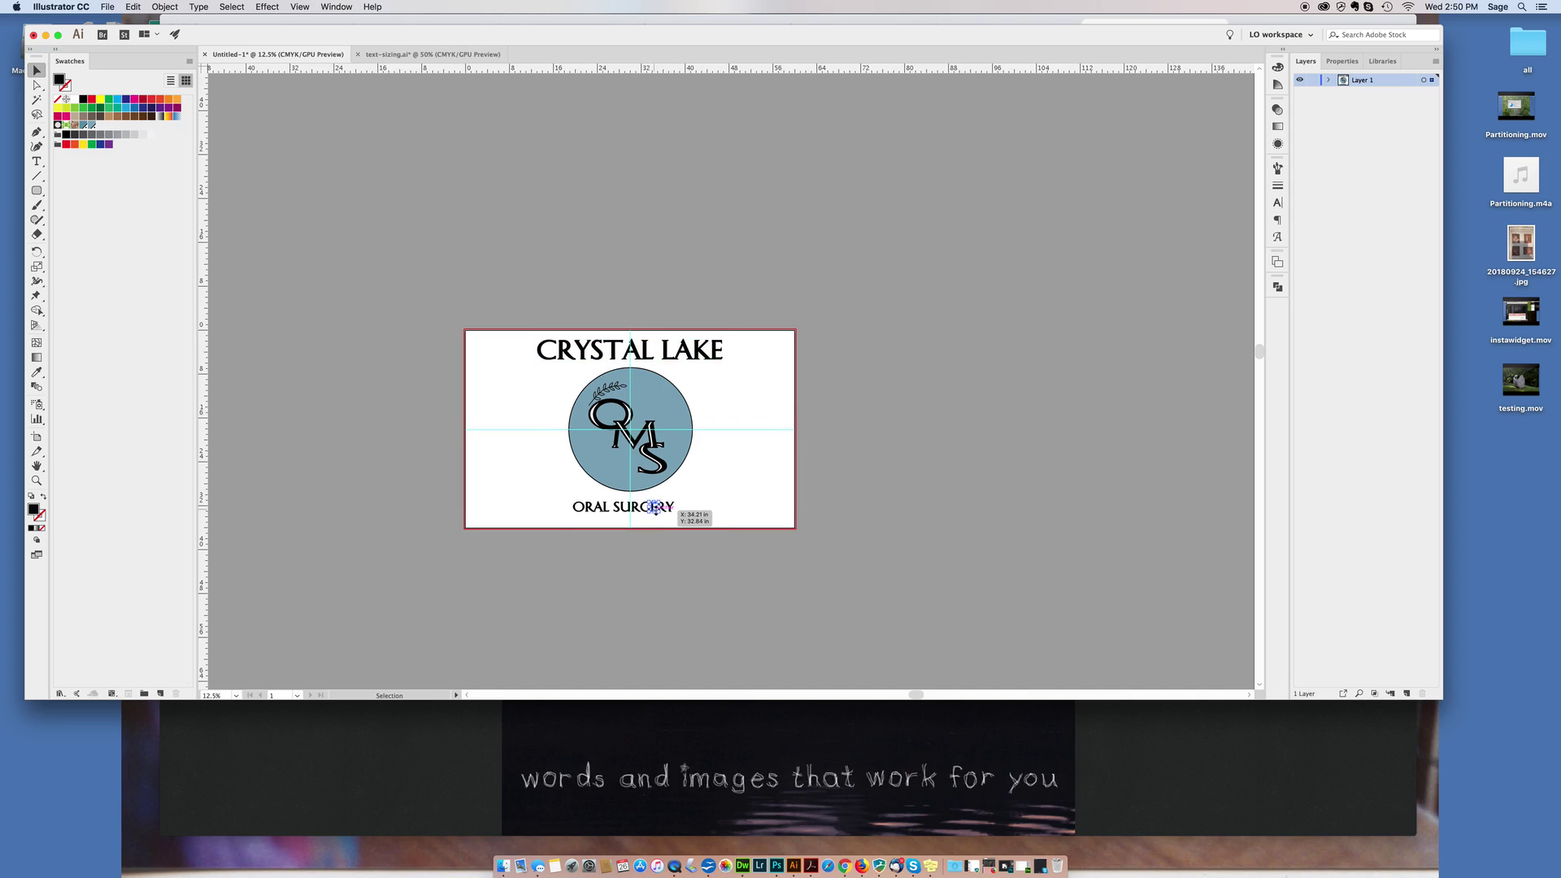
pyautogui.moveTo(558, 498); pyautogui.dragTo(690, 524)
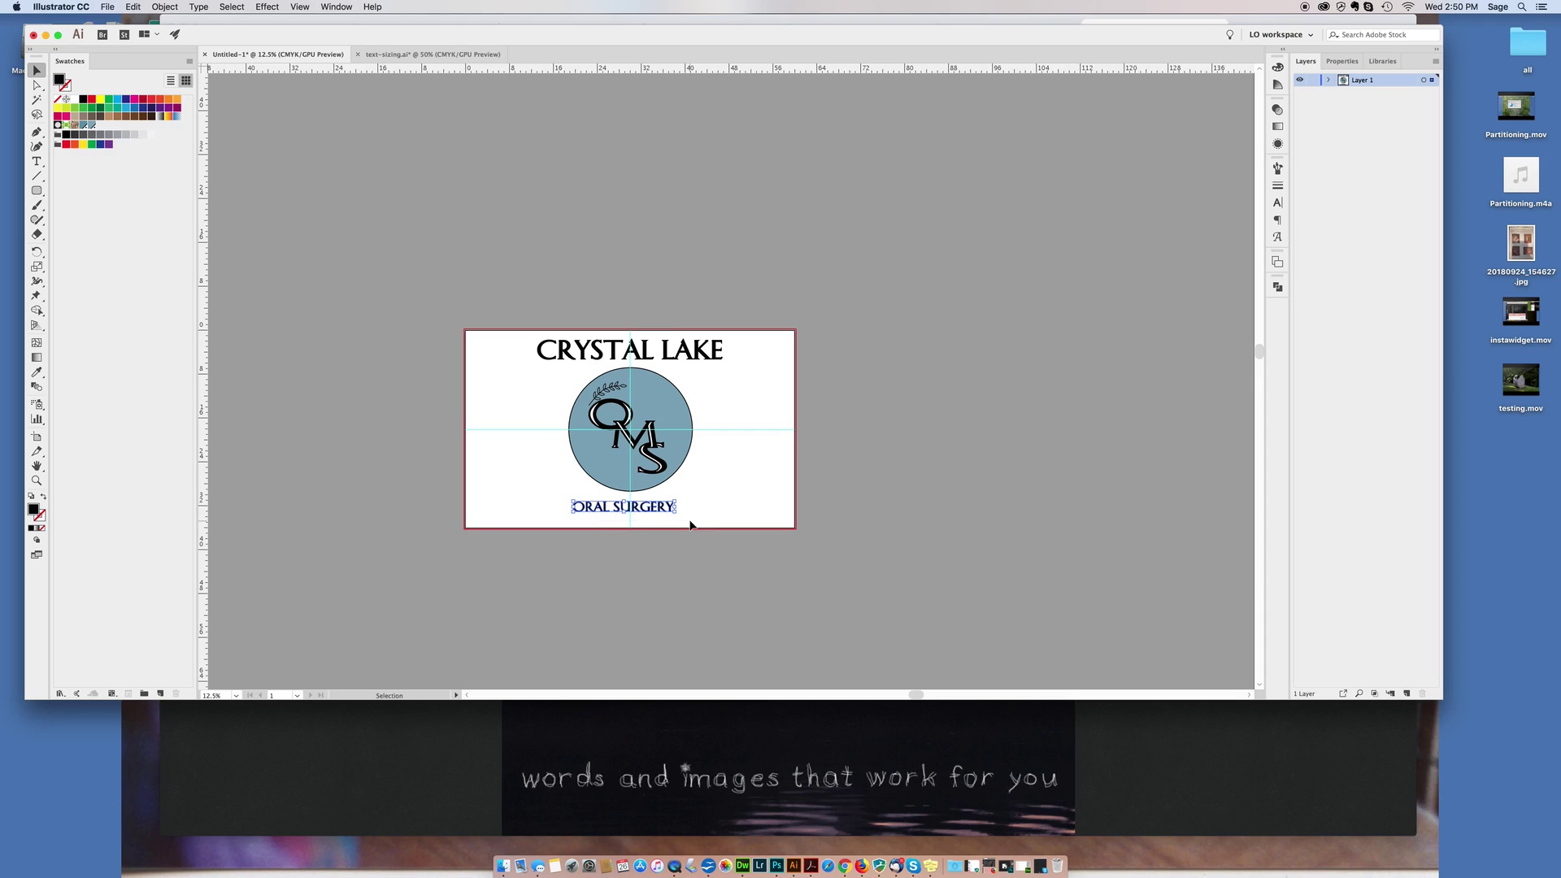
pyautogui.press('super+shift+o')
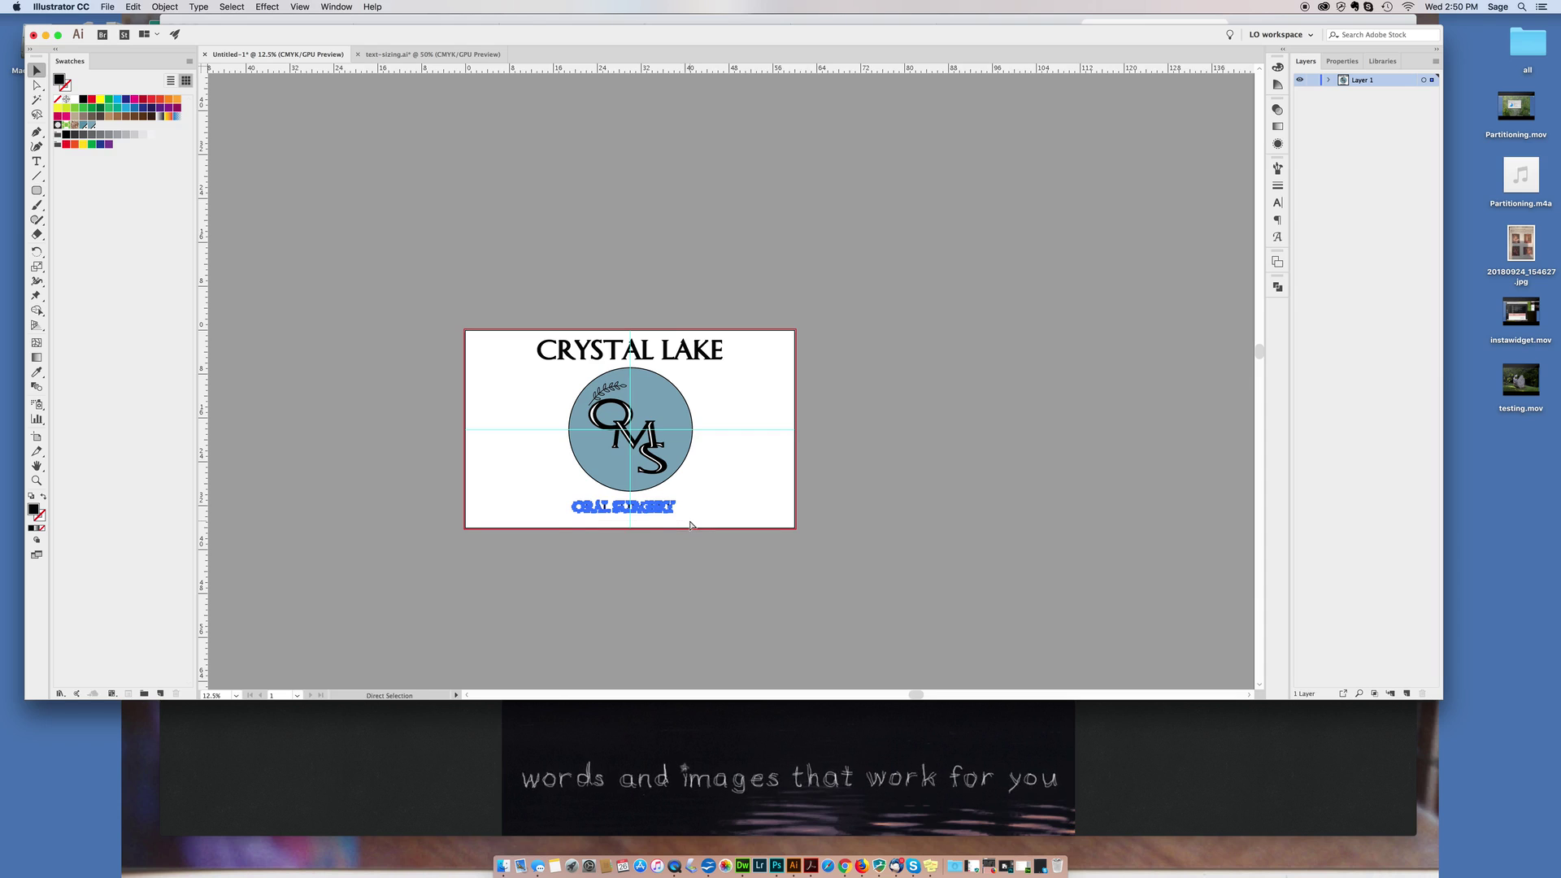
pyautogui.press('super+z')
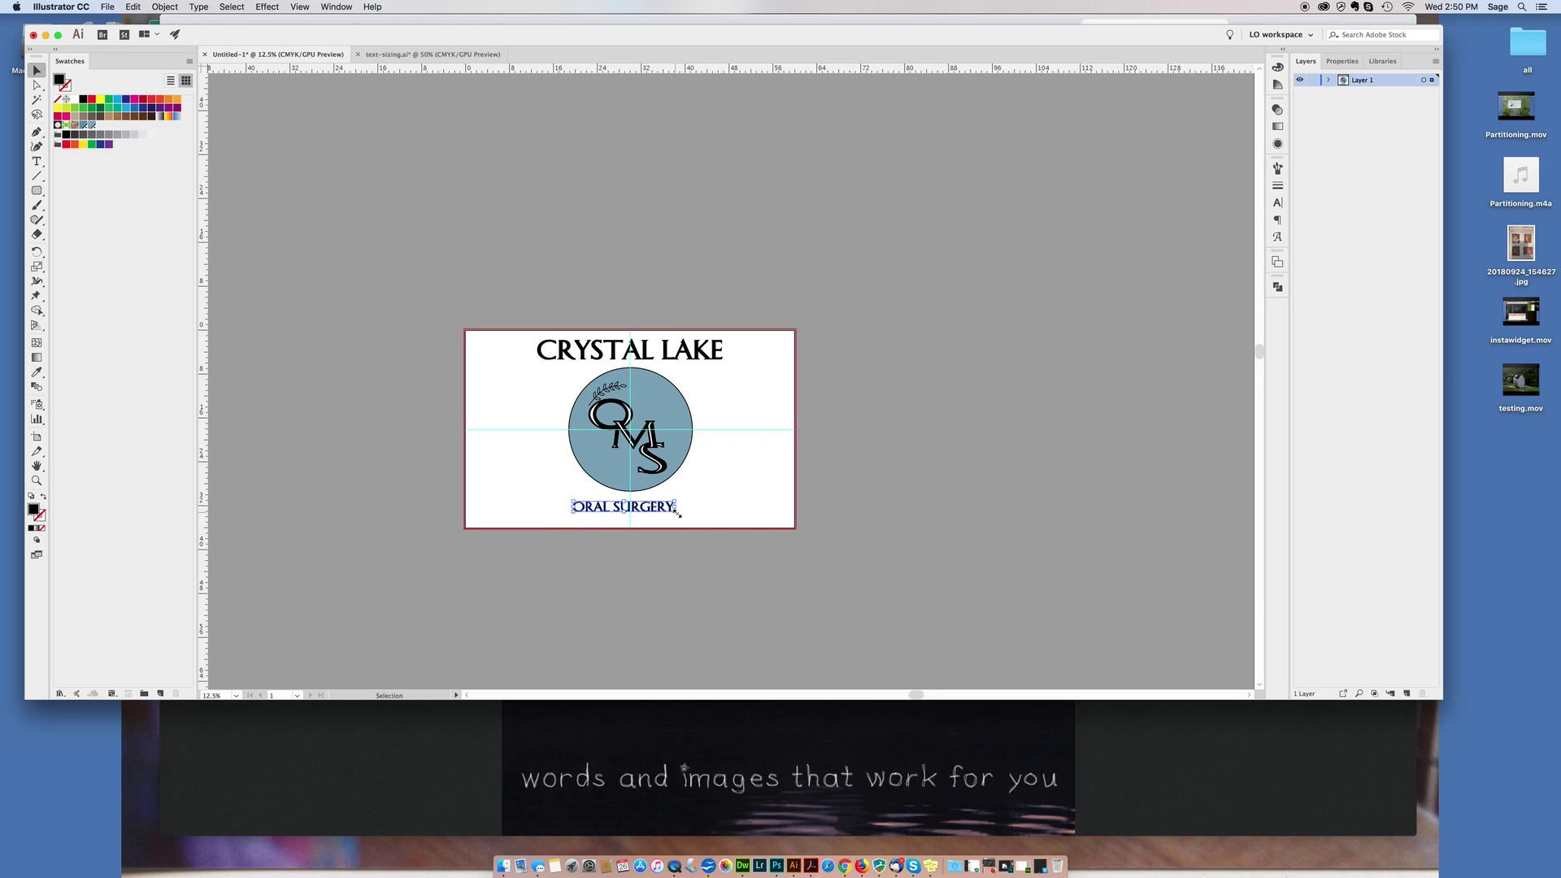
pyautogui.moveTo(677, 514); pyautogui.dragTo(724, 533)
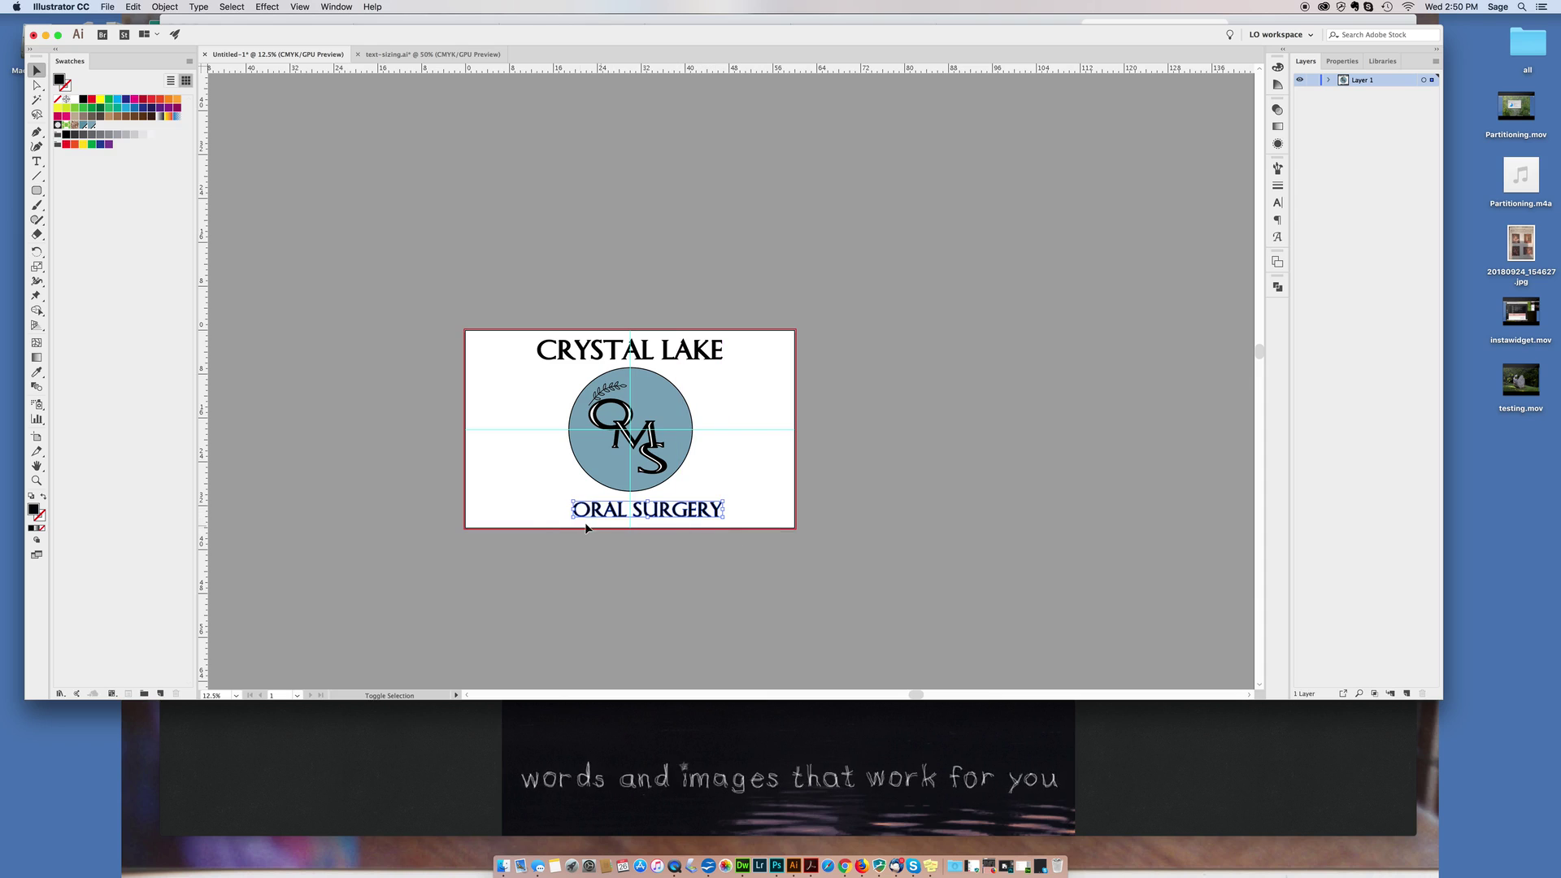
pyautogui.moveTo(572, 519); pyautogui.dragTo(556, 522)
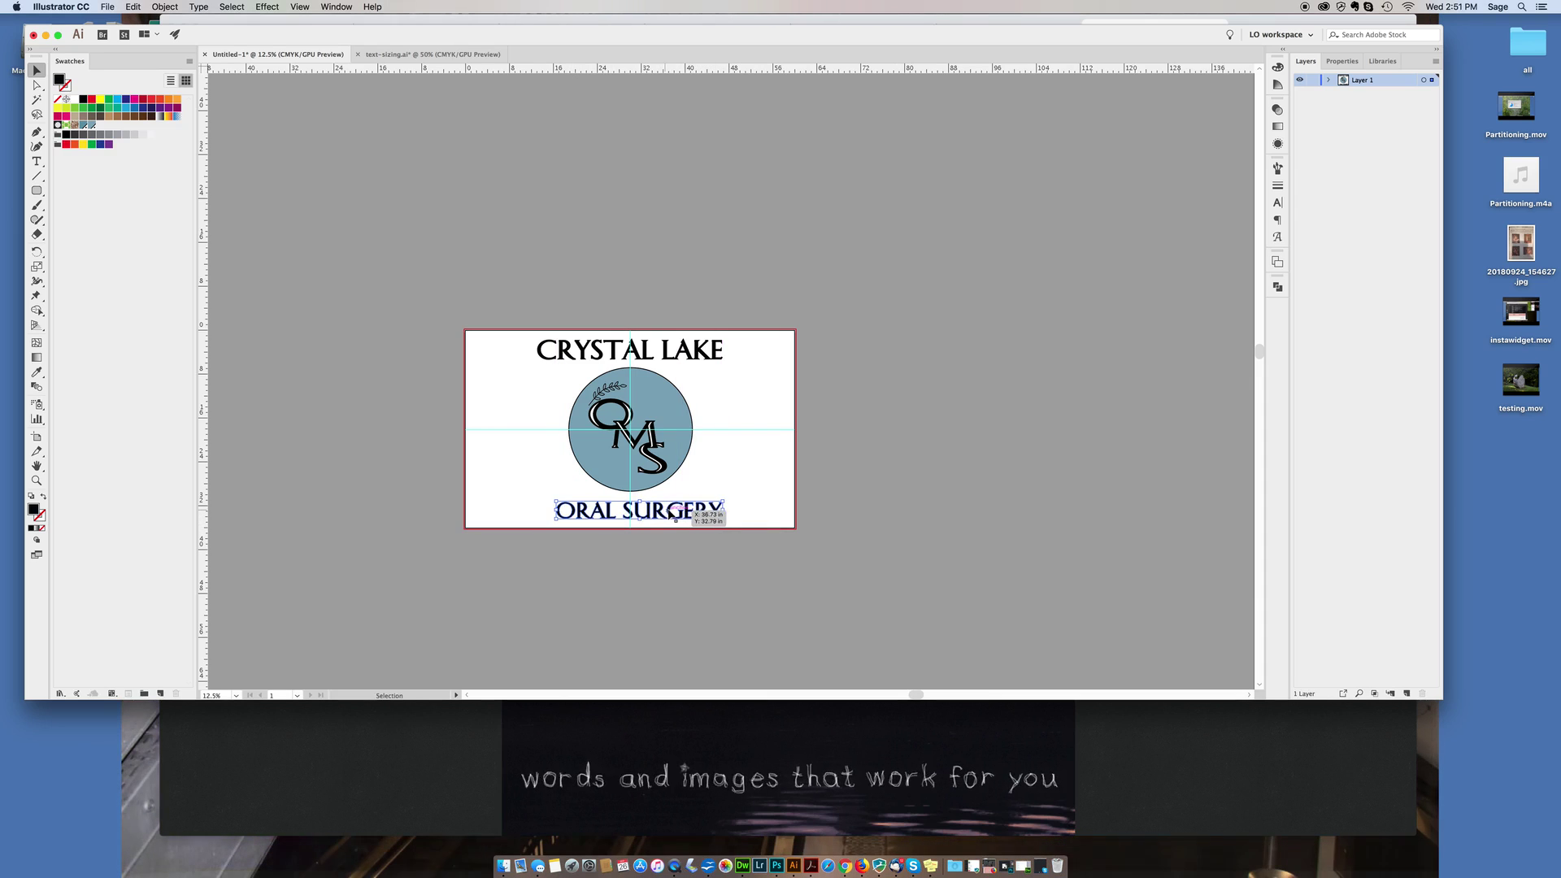
pyautogui.moveTo(672, 514); pyautogui.dragTo(663, 512)
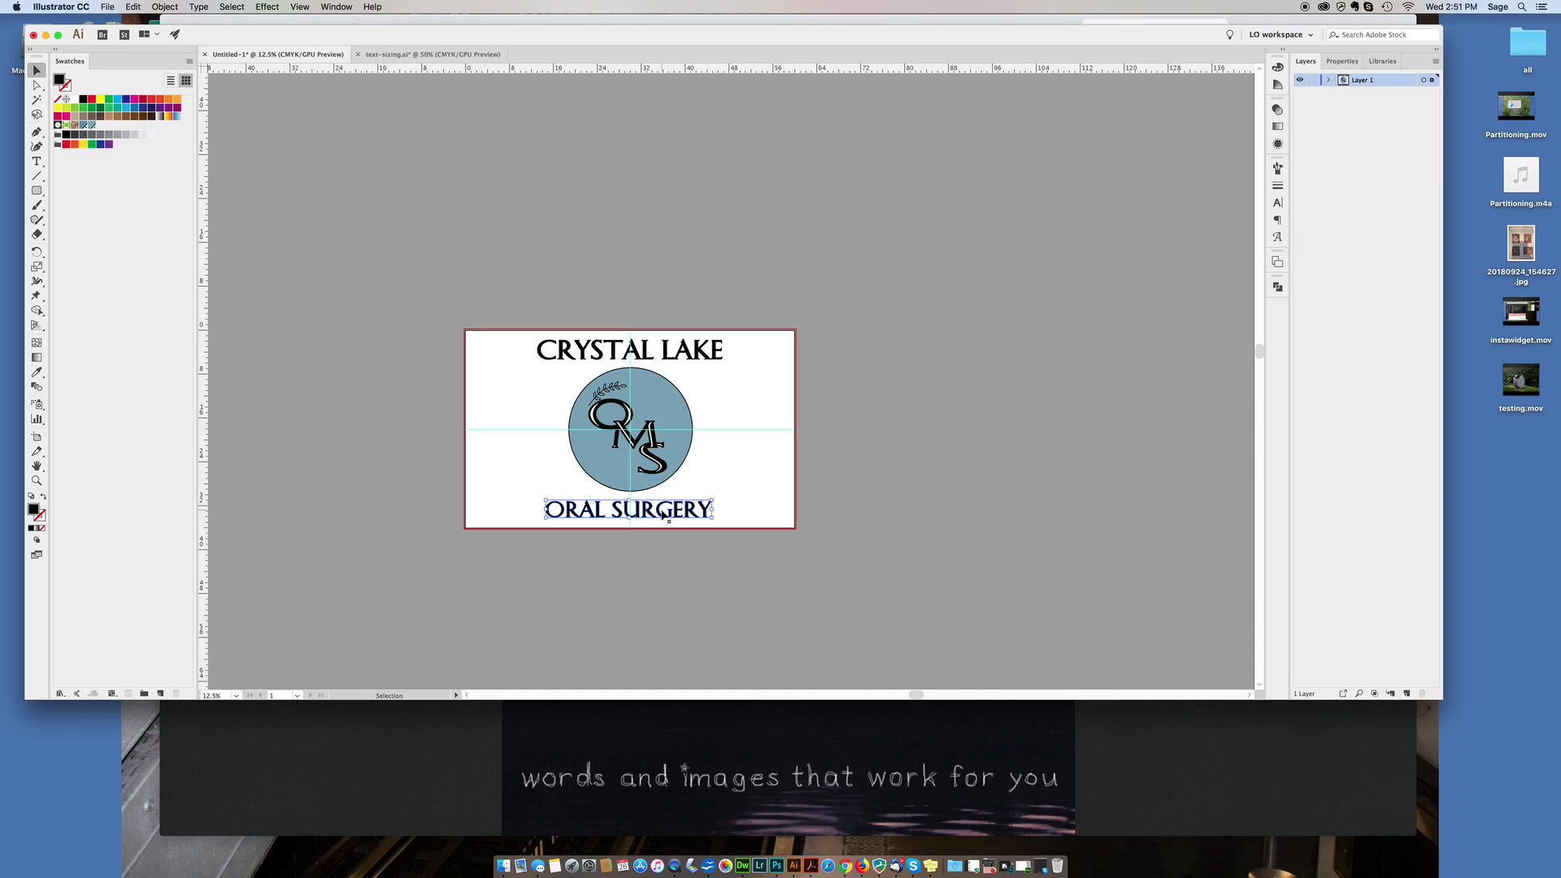
pyautogui.click(703, 563)
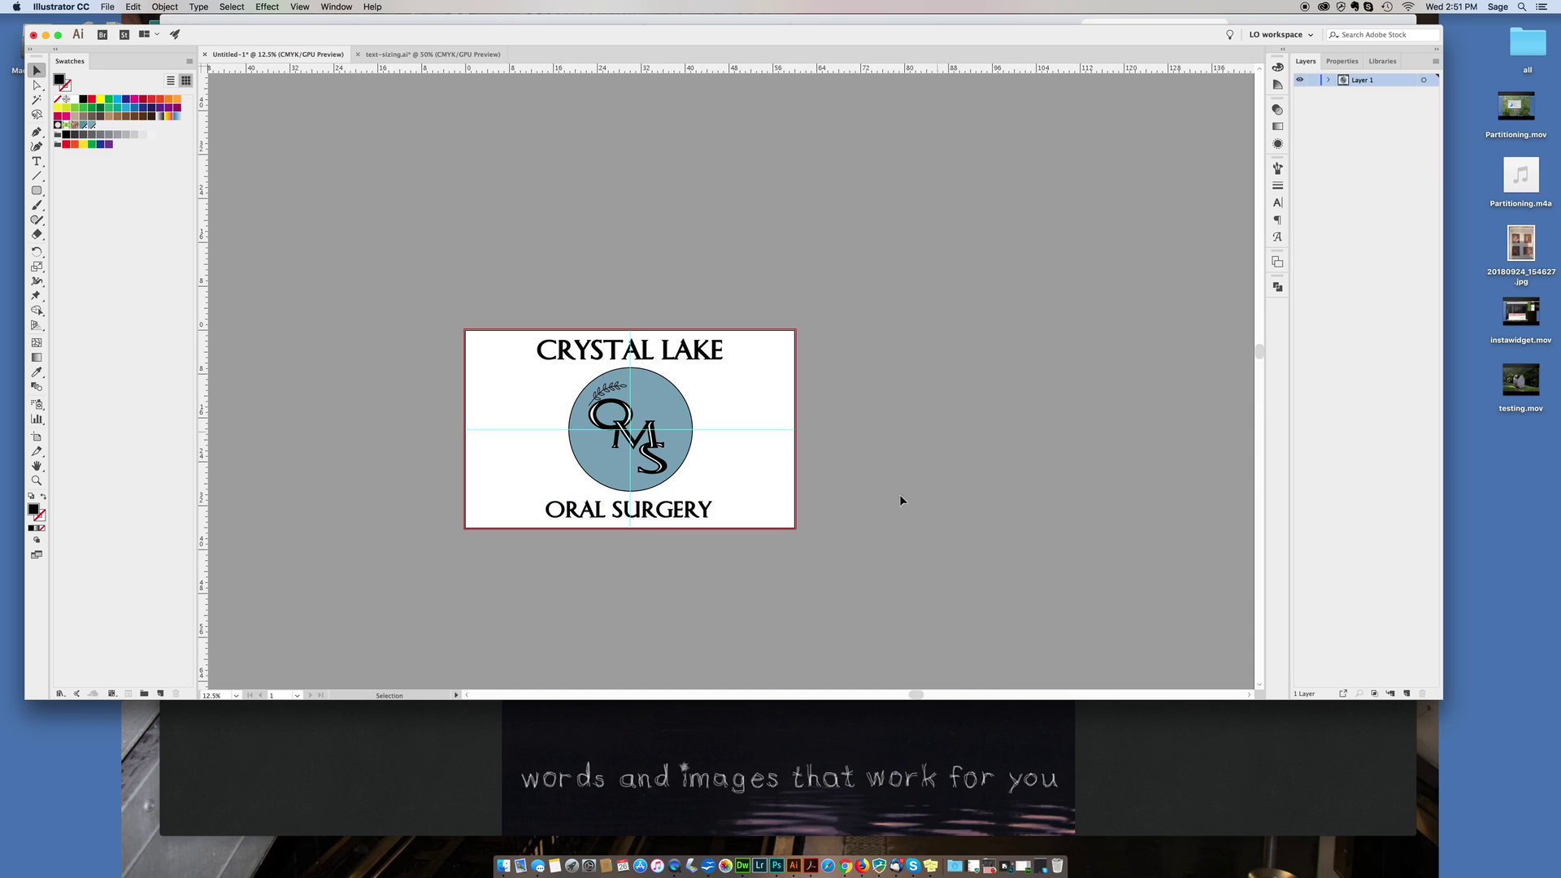
# Try to quit QuickTime Player, and clear the Chrome and Illustrator windows away from the upper desktop area.
pyautogui.rightClick(674, 866)
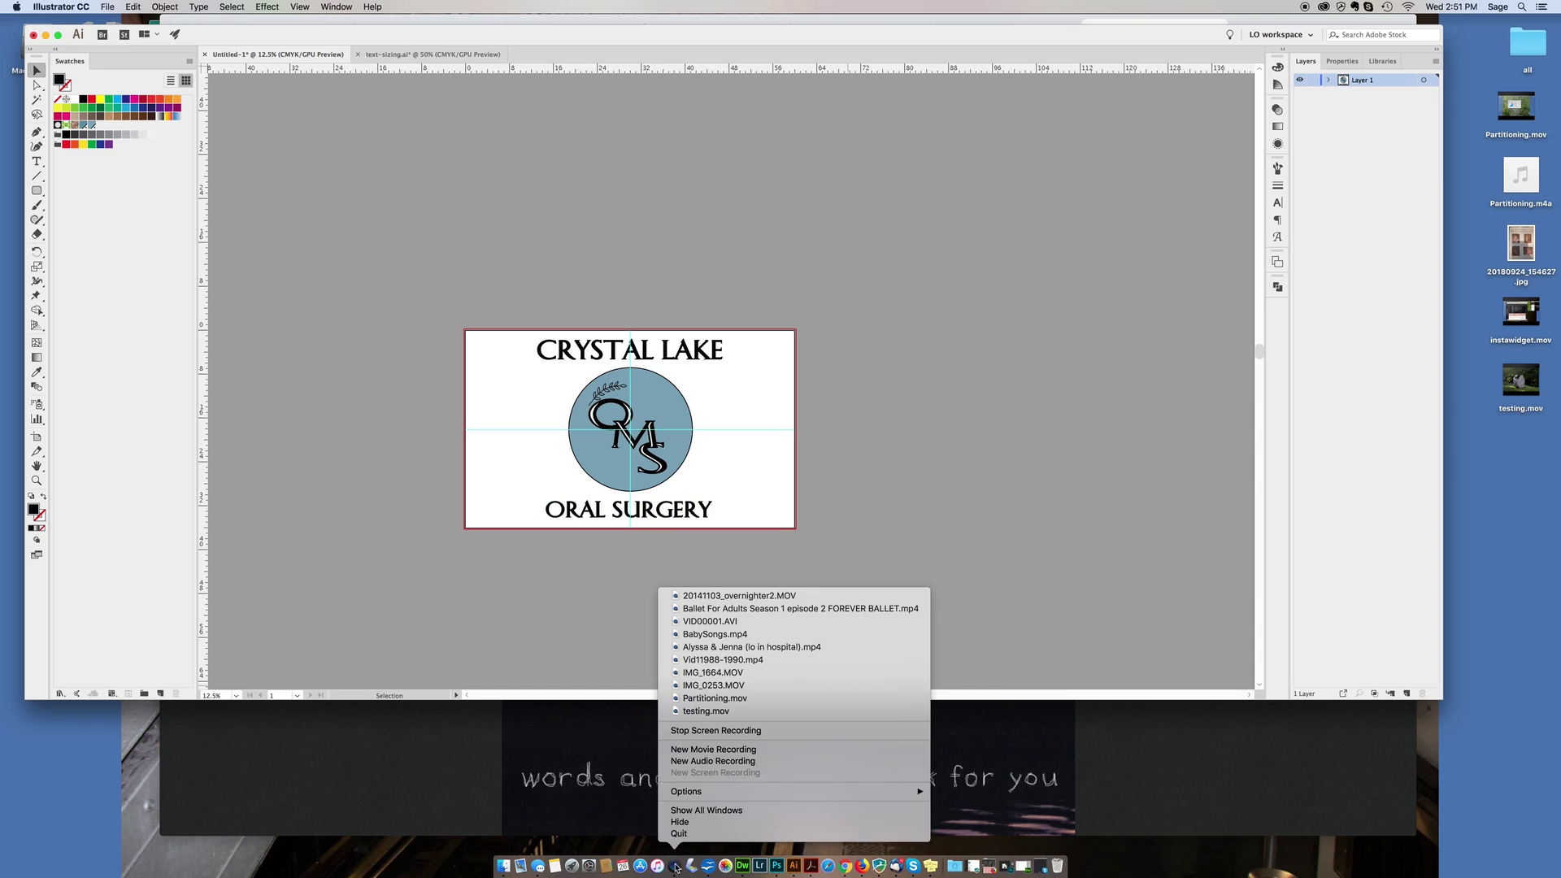
pyautogui.click(680, 834)
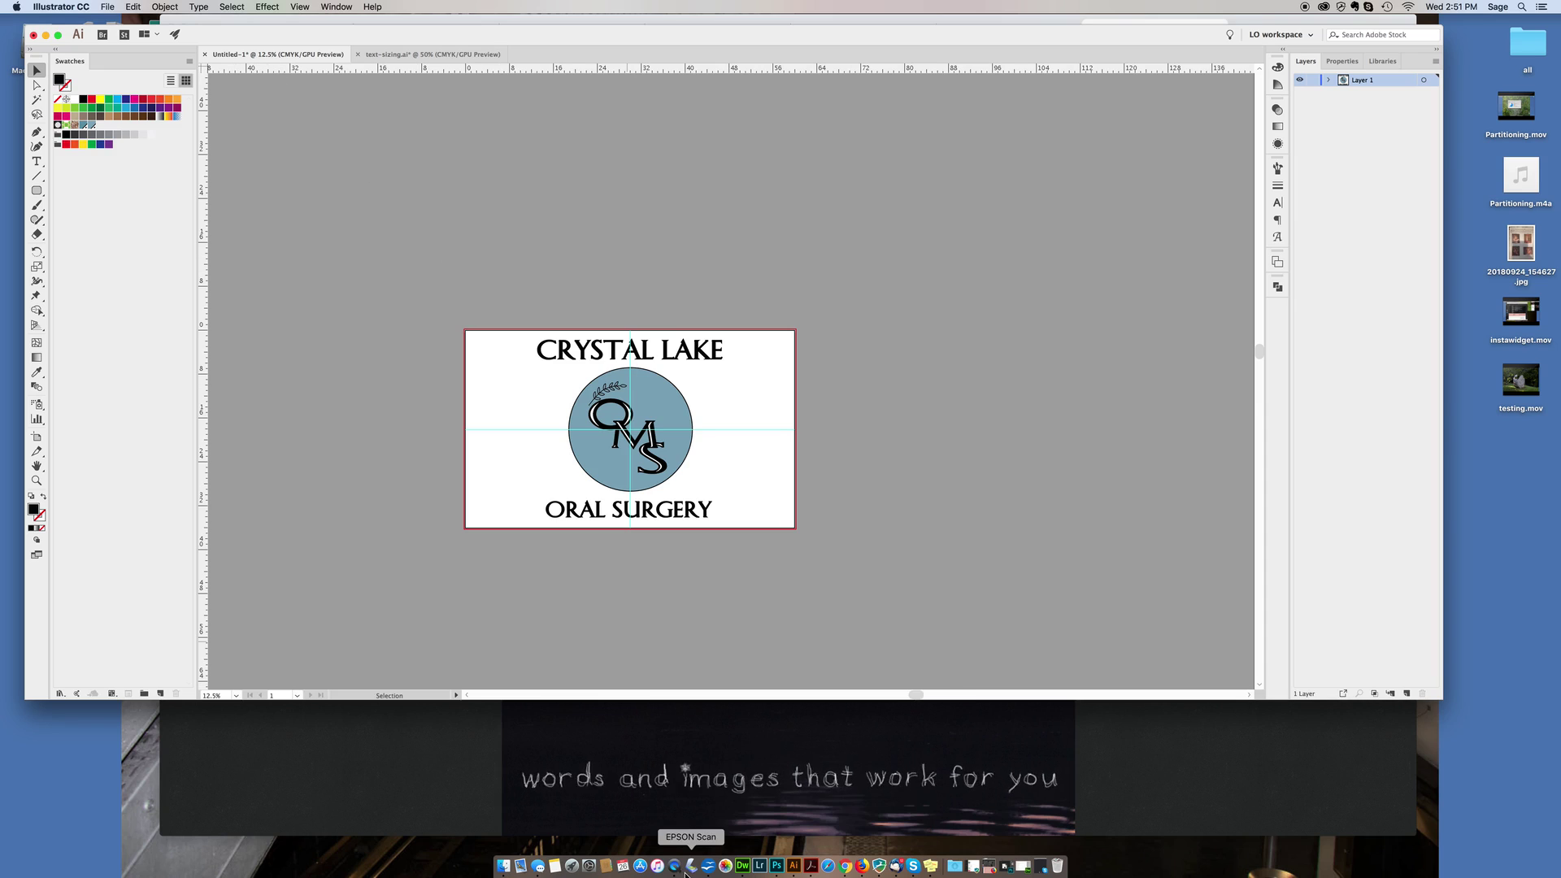
pyautogui.click(342, 22)
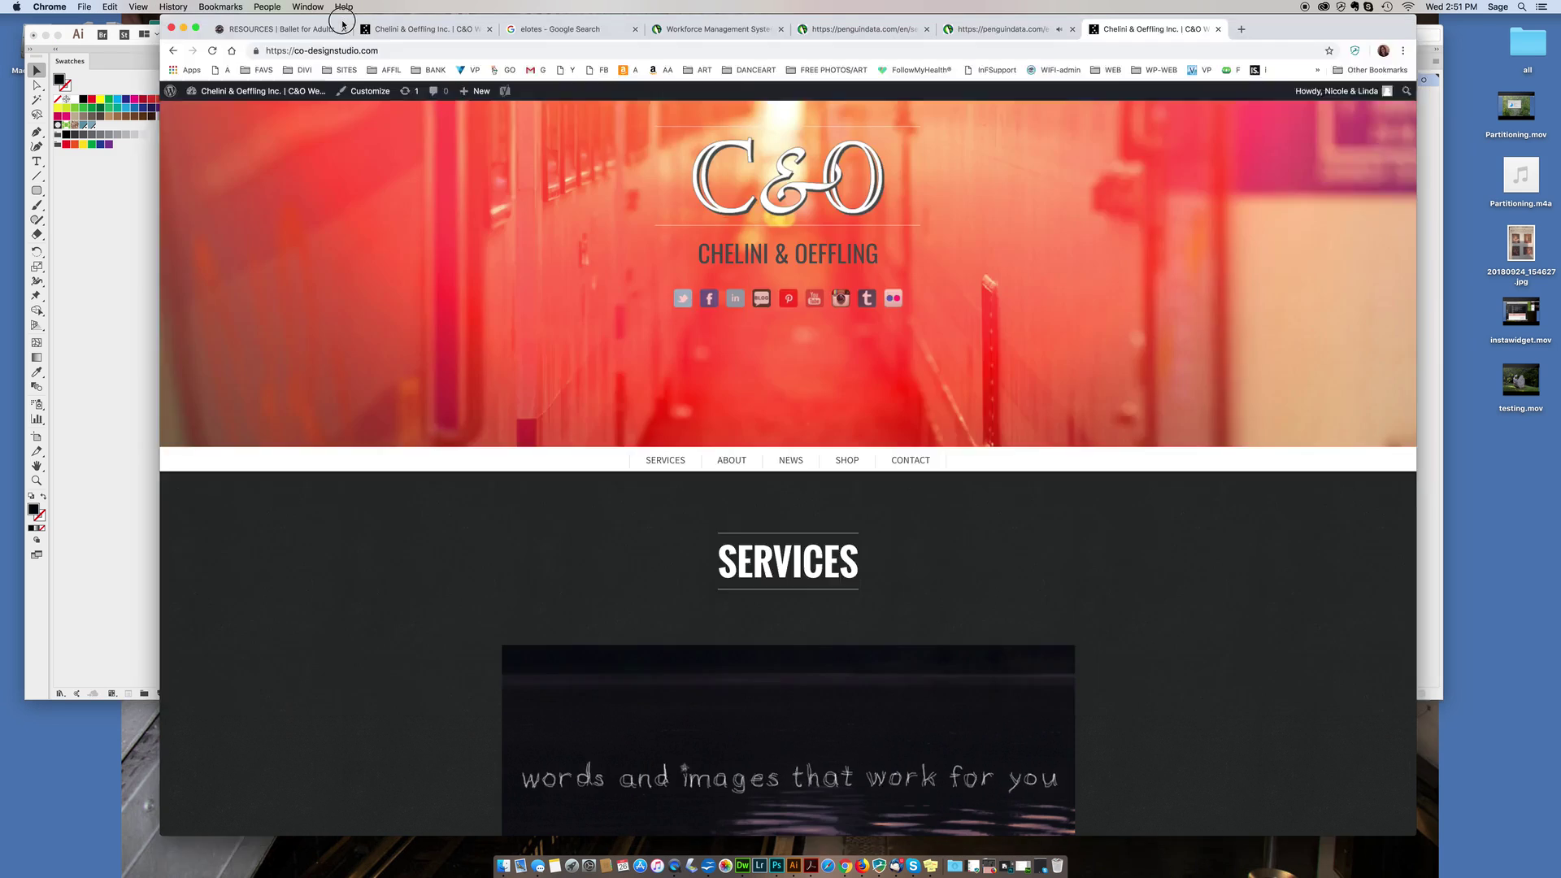
pyautogui.moveTo(342, 22); pyautogui.dragTo(499, 262)
pyautogui.click(198, 34)
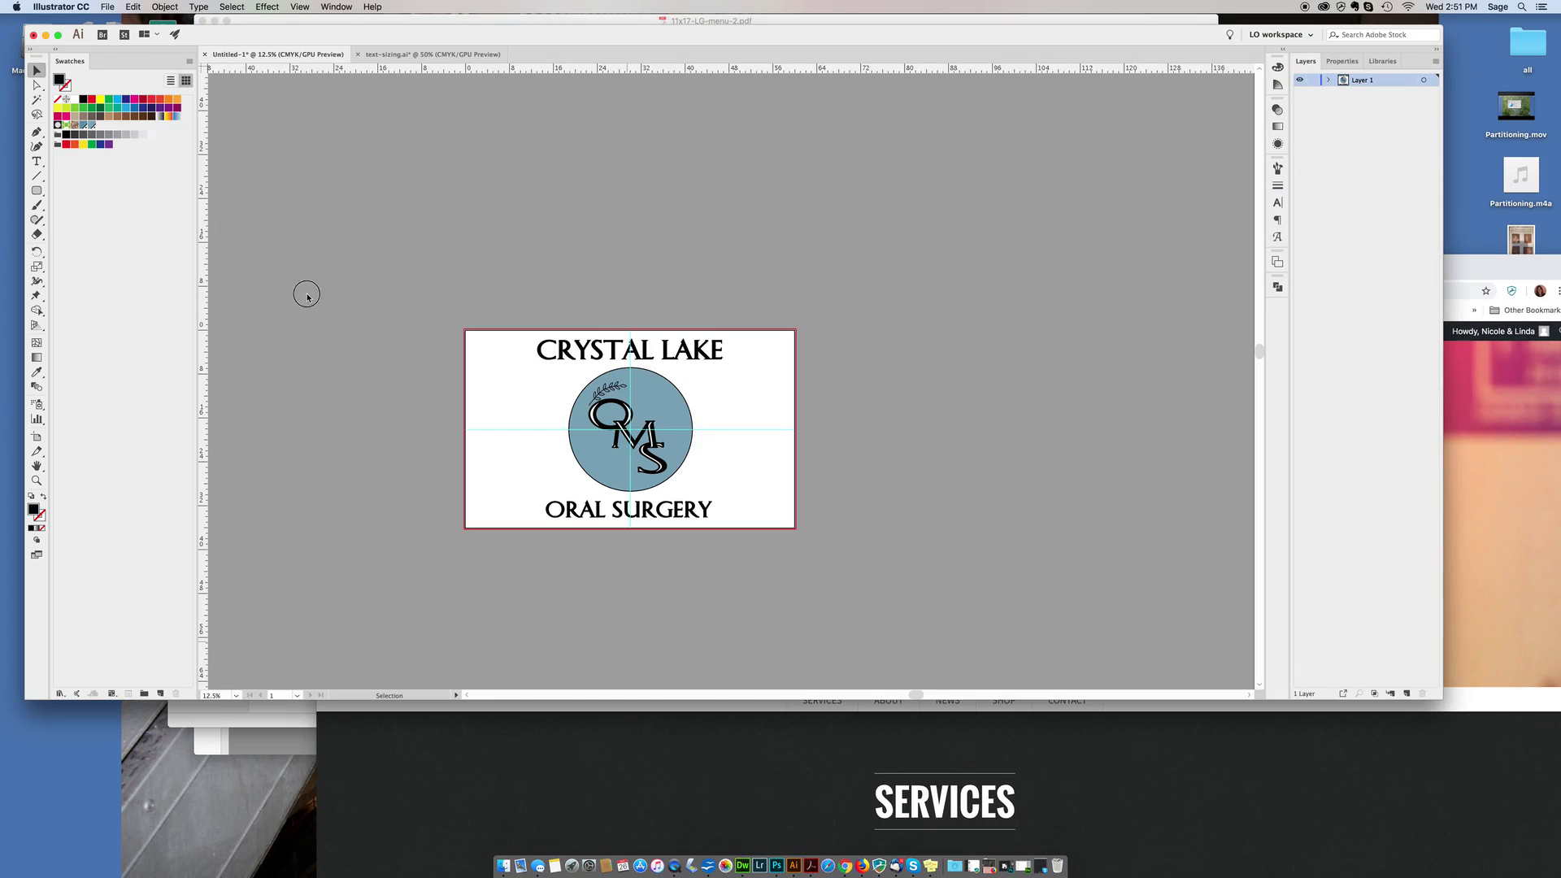
pyautogui.click(46, 36)
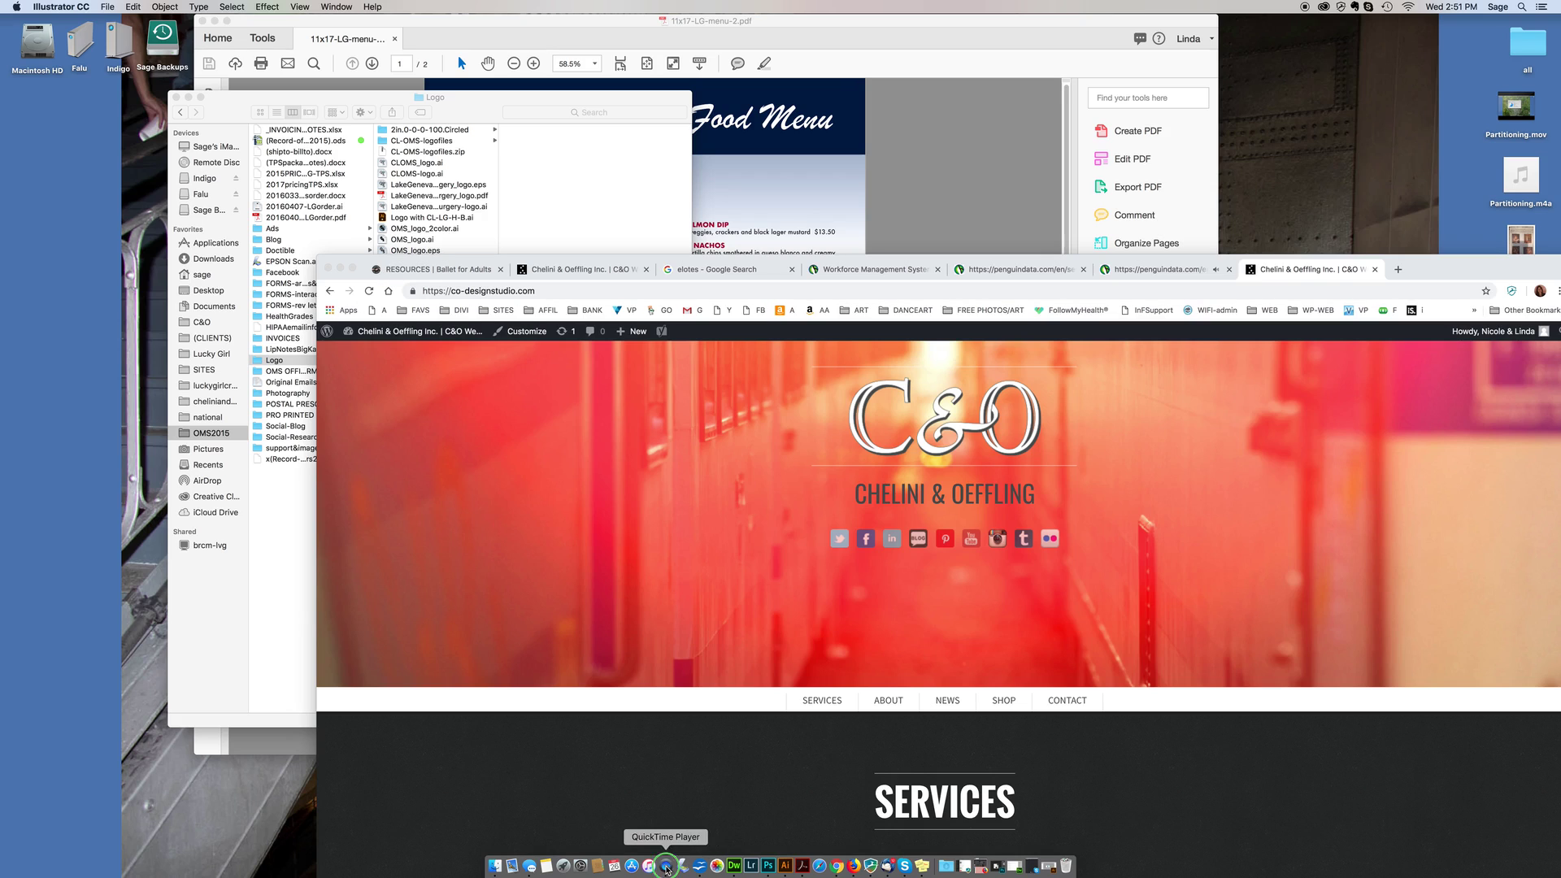
# Quit QuickTime Player again and minimize the Illustrator window to uncover the prompt for keeping the recording.
pyautogui.rightClick(666, 866)
pyautogui.click(671, 838)
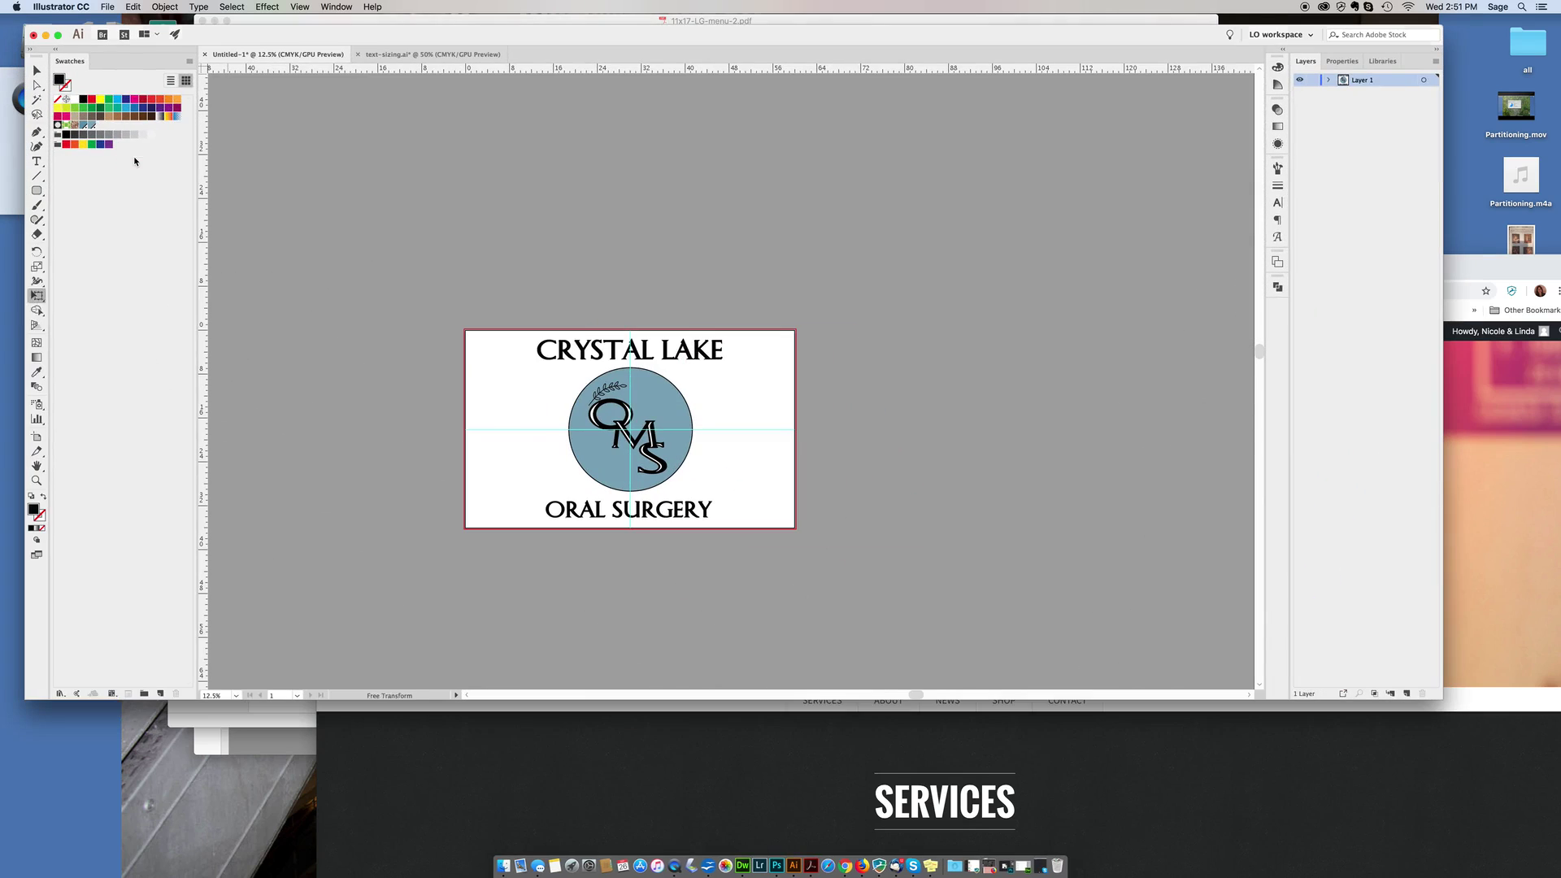
pyautogui.press('p')
pyautogui.click(45, 35)
# Save the screen recording to the Desktop under the name KeepTextFill&StrokeProportionswithSizing.mov.
pyautogui.click(128, 145)
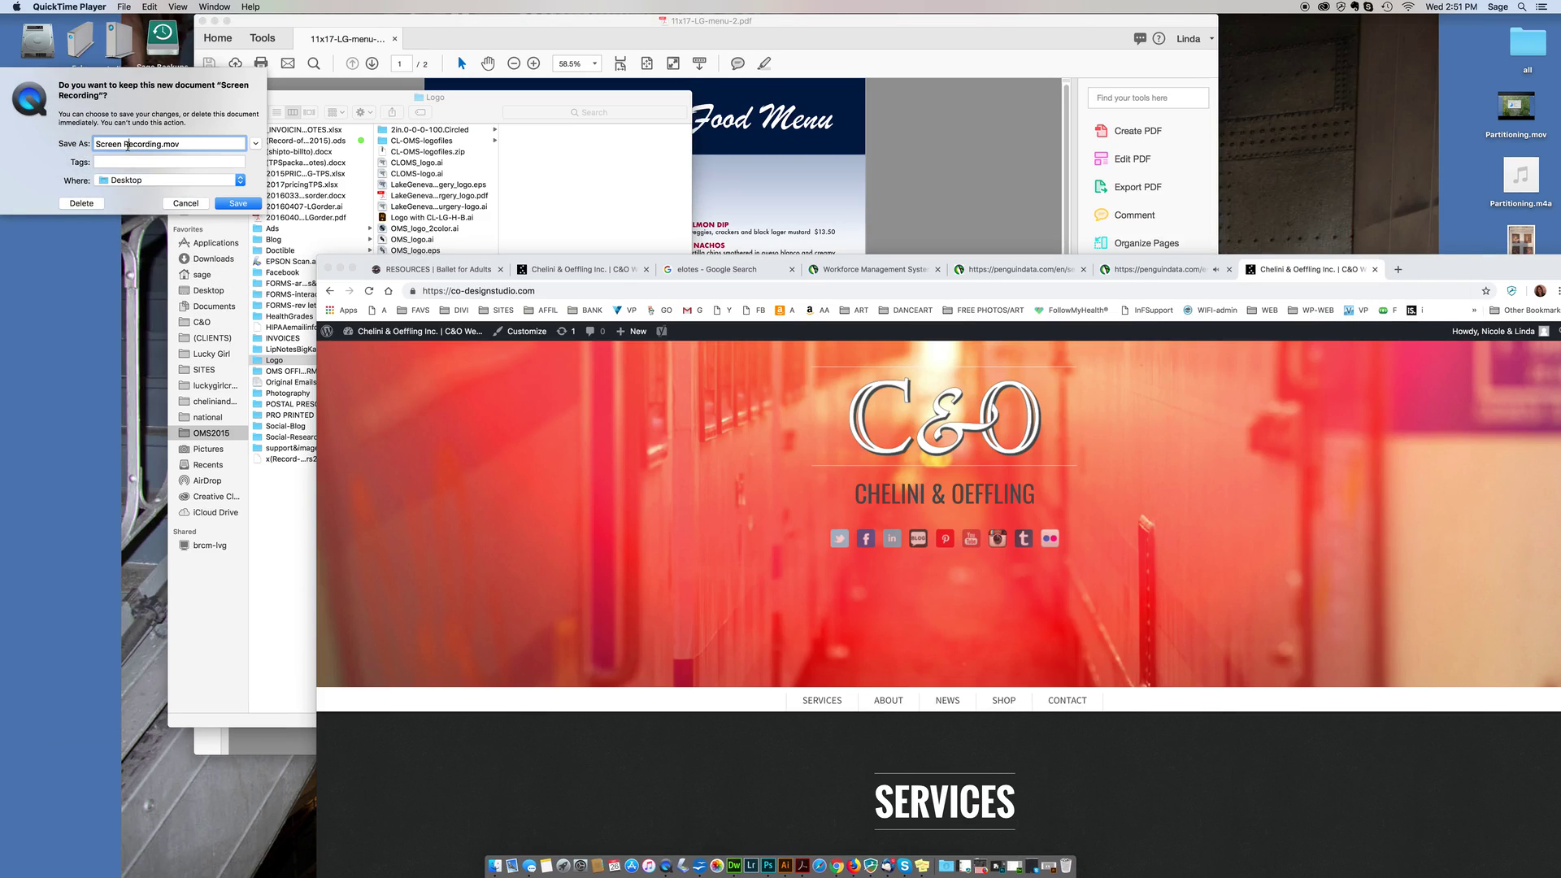
pyautogui.moveTo(160, 144); pyautogui.dragTo(90, 144)
pyautogui.write('KeepTextProp')
pyautogui.press('BackSpace')
pyautogui.press('BackSpace')
pyautogui.press('BackSpace')
pyautogui.press('BackSpace')
pyautogui.write('Hi')
pyautogui.write('ll&S')
pyautogui.write('trokeP')
pyautogui.write('roportions')
pyautogui.write('withSizing')
pyautogui.click(222, 203)
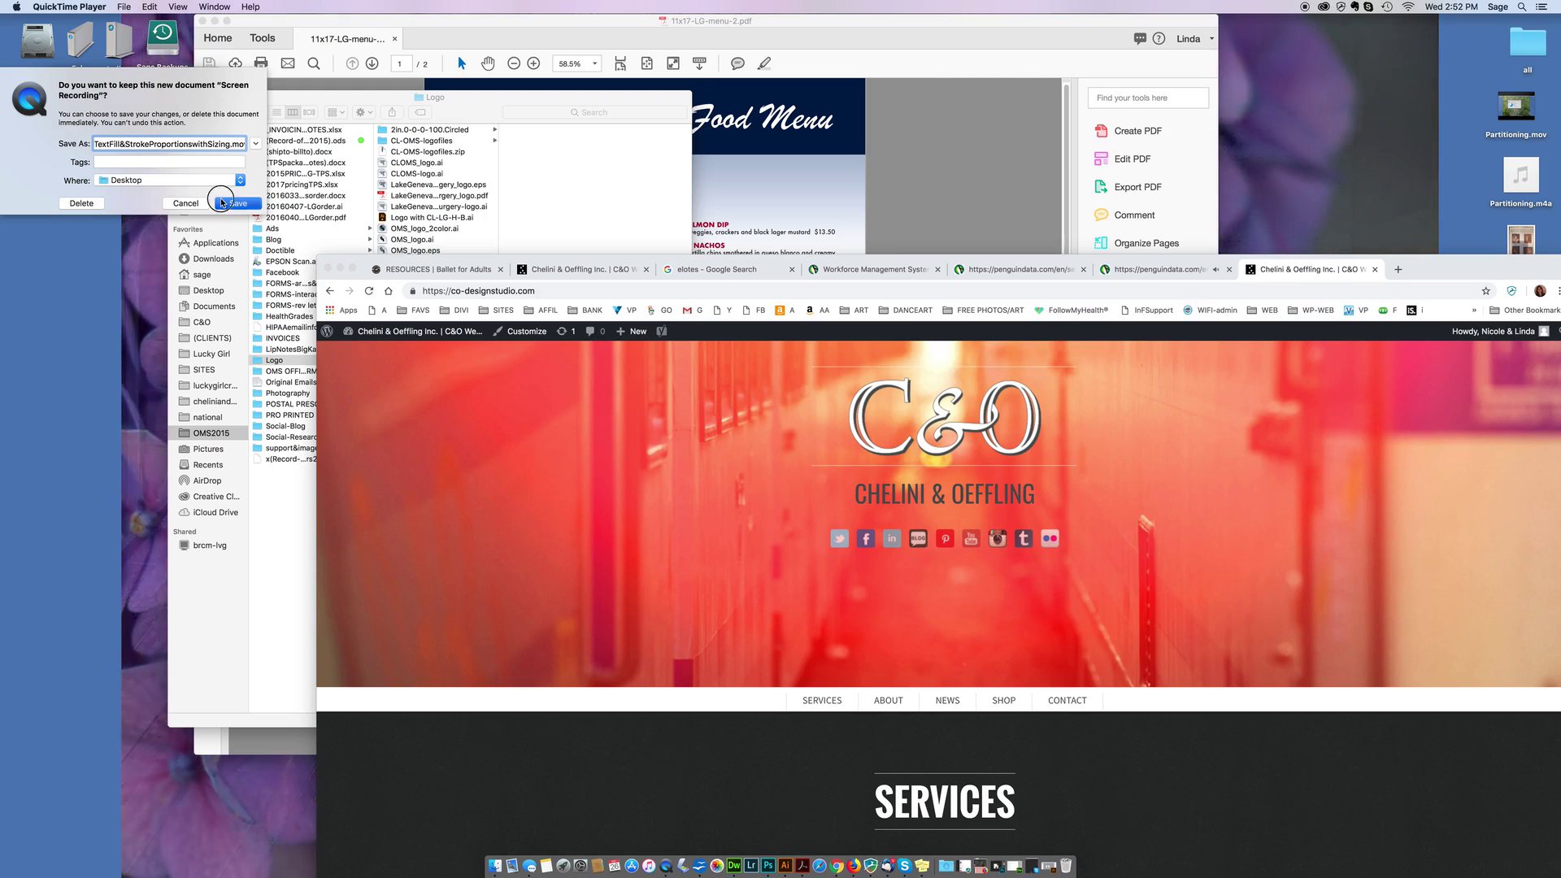